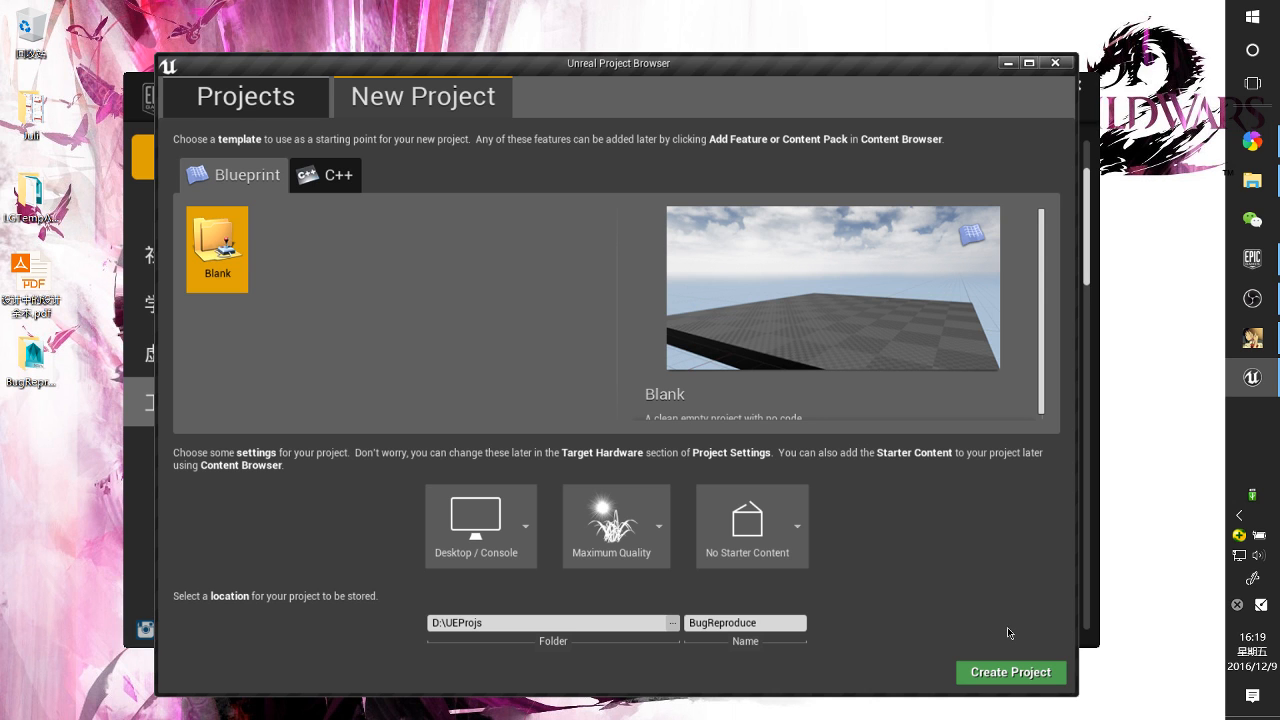
Minimize the Epic Games Launcher and create the blank Blueprint project BugReproduce in D:\UEProjs without starter content
left_click_drag(706, 64, 708, 230)
left_click(925, 116)
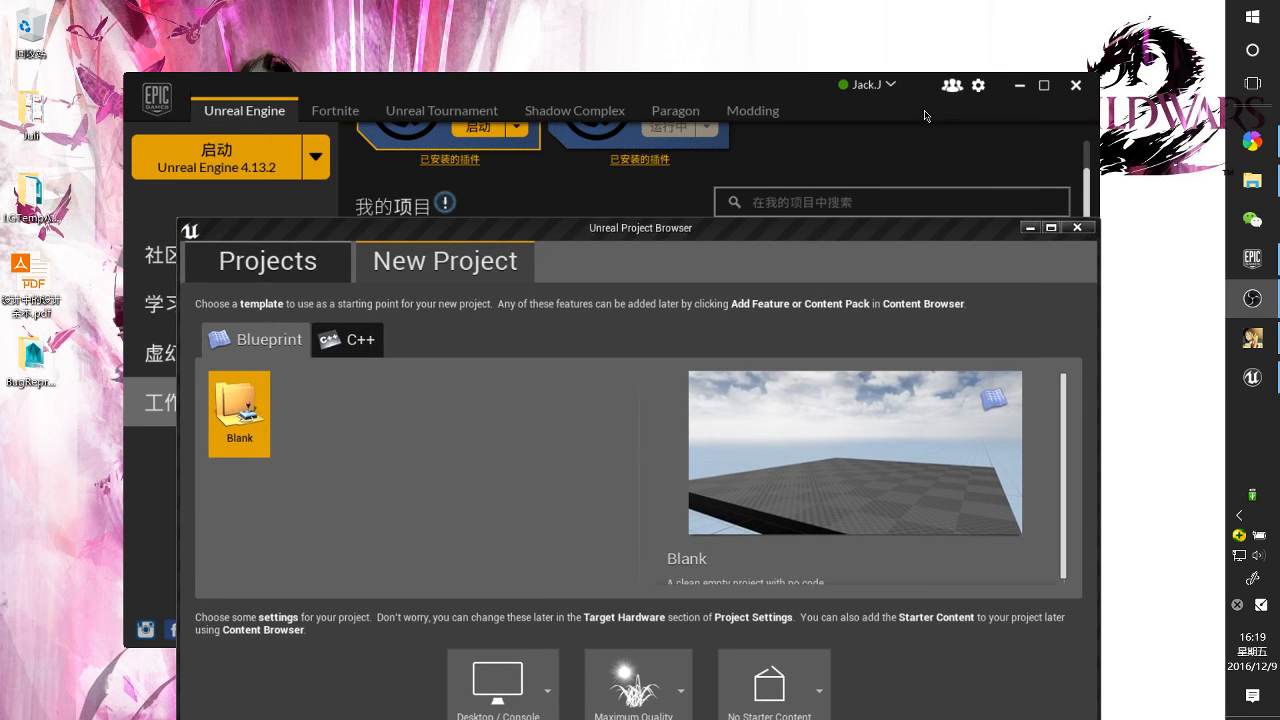
left_click(779, 105)
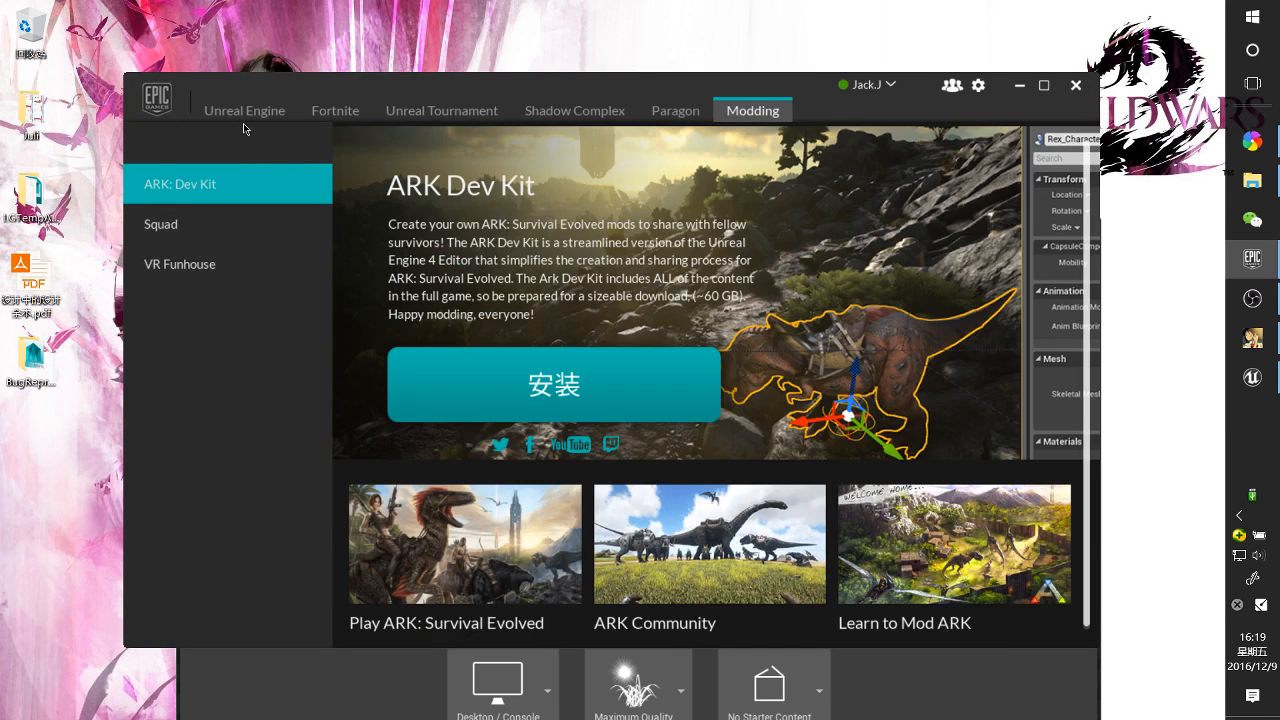
left_click(244, 112)
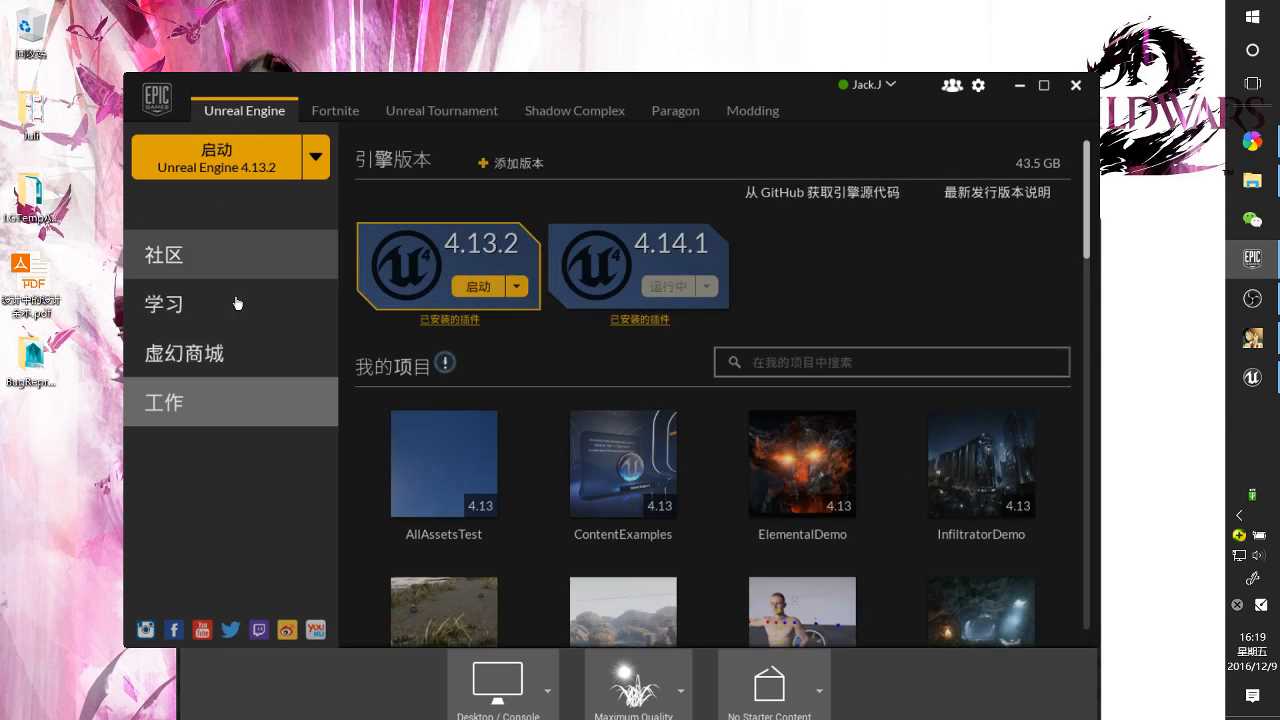
left_click(1022, 88)
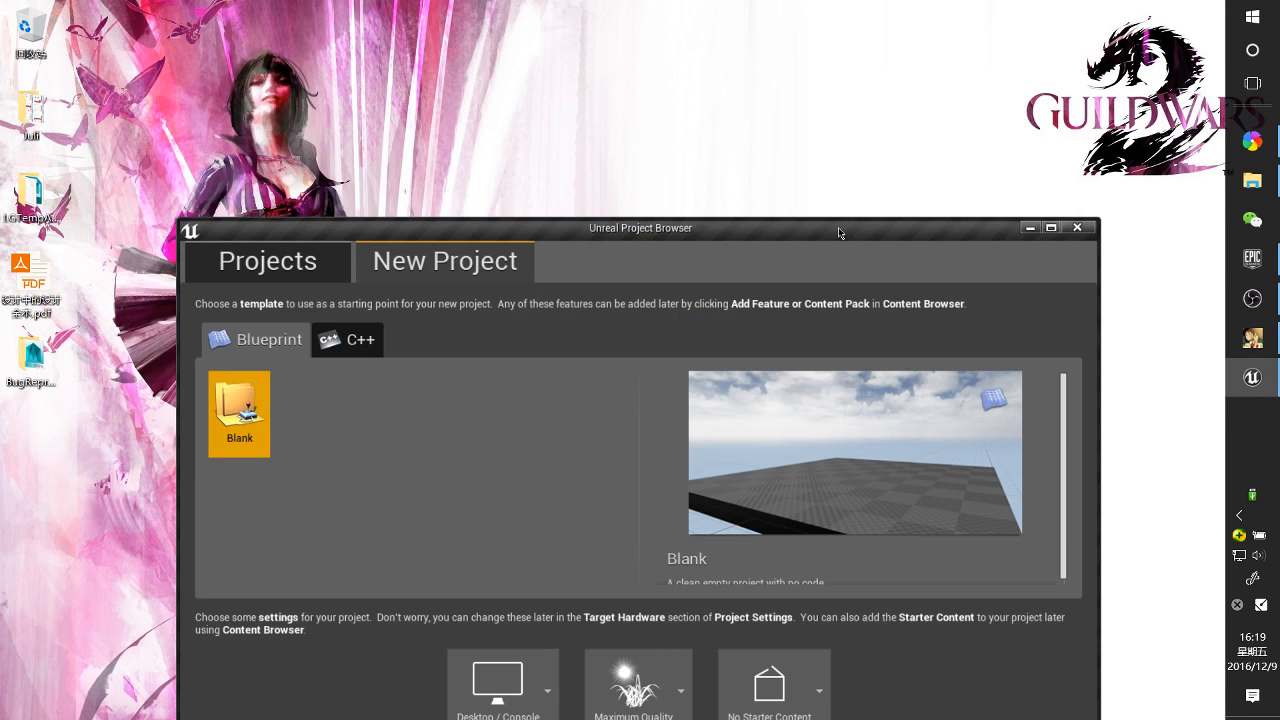
left_click_drag(737, 231, 732, 24)
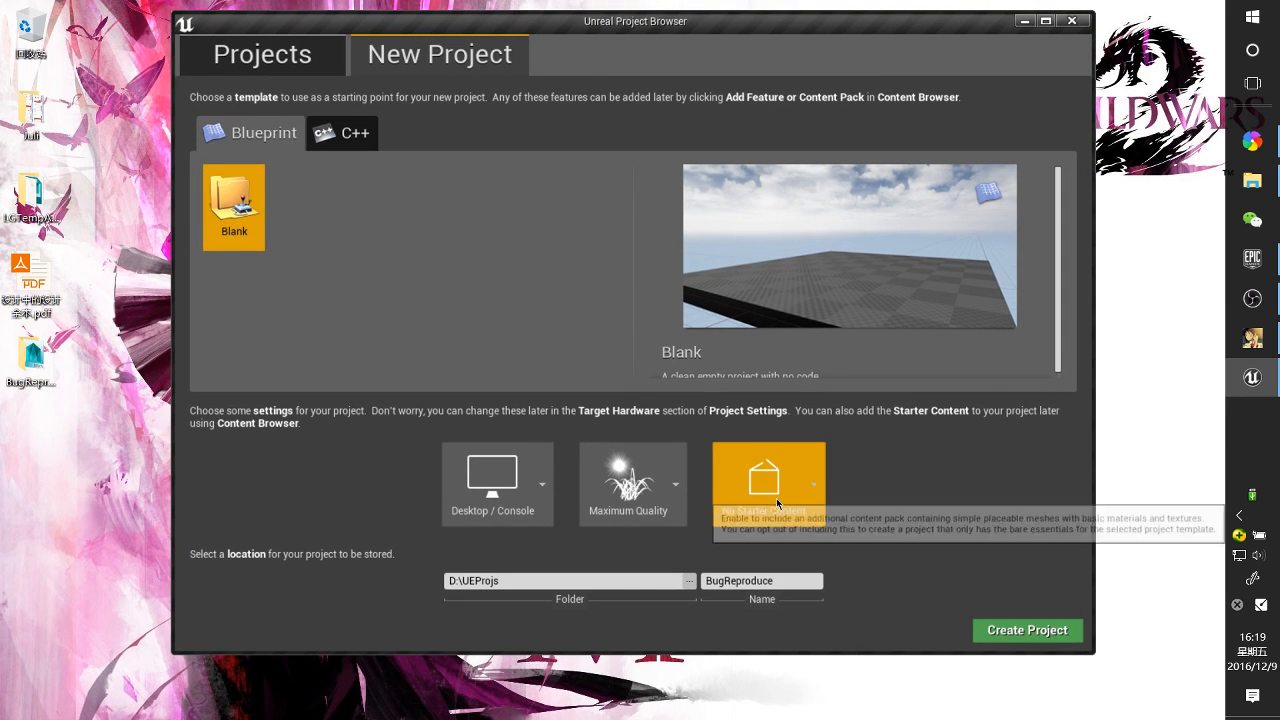
left_click(1040, 631)
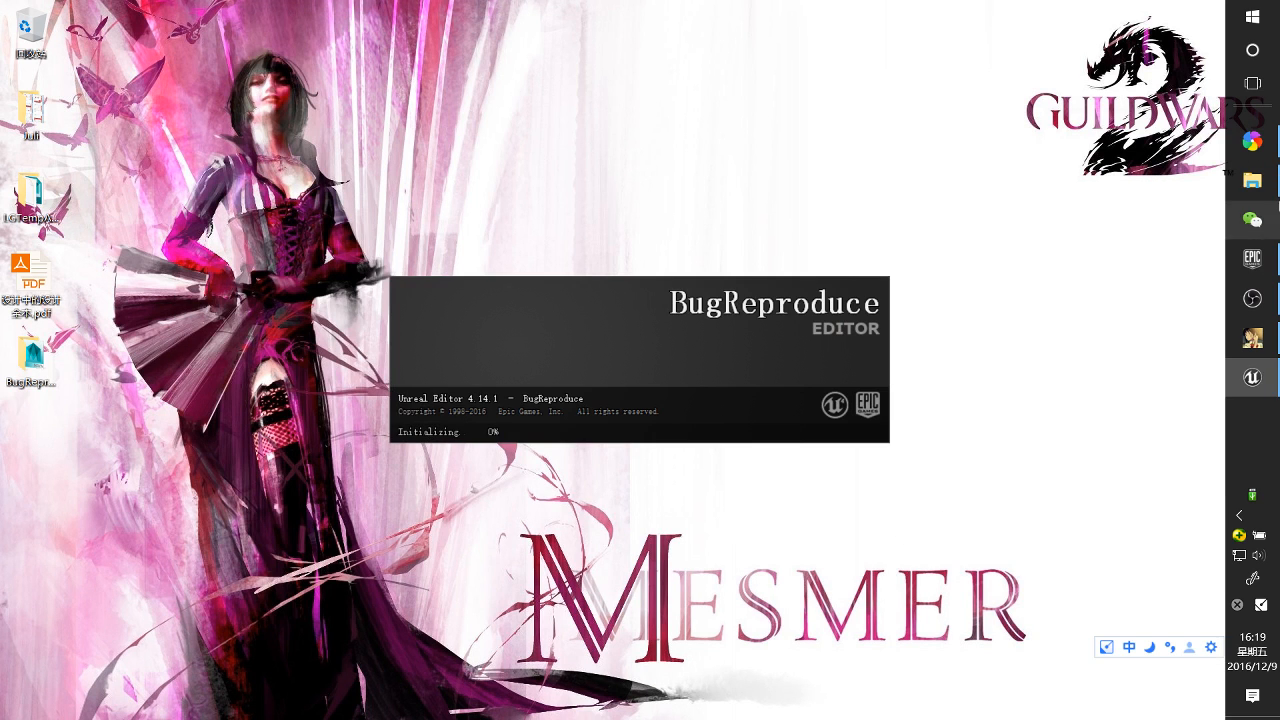
Switch to File Explorer to check the SaveGames folder in AllrightRigBeta_1.2\RigPresets\Saved, and close that window
mouse_move(1267, 195)
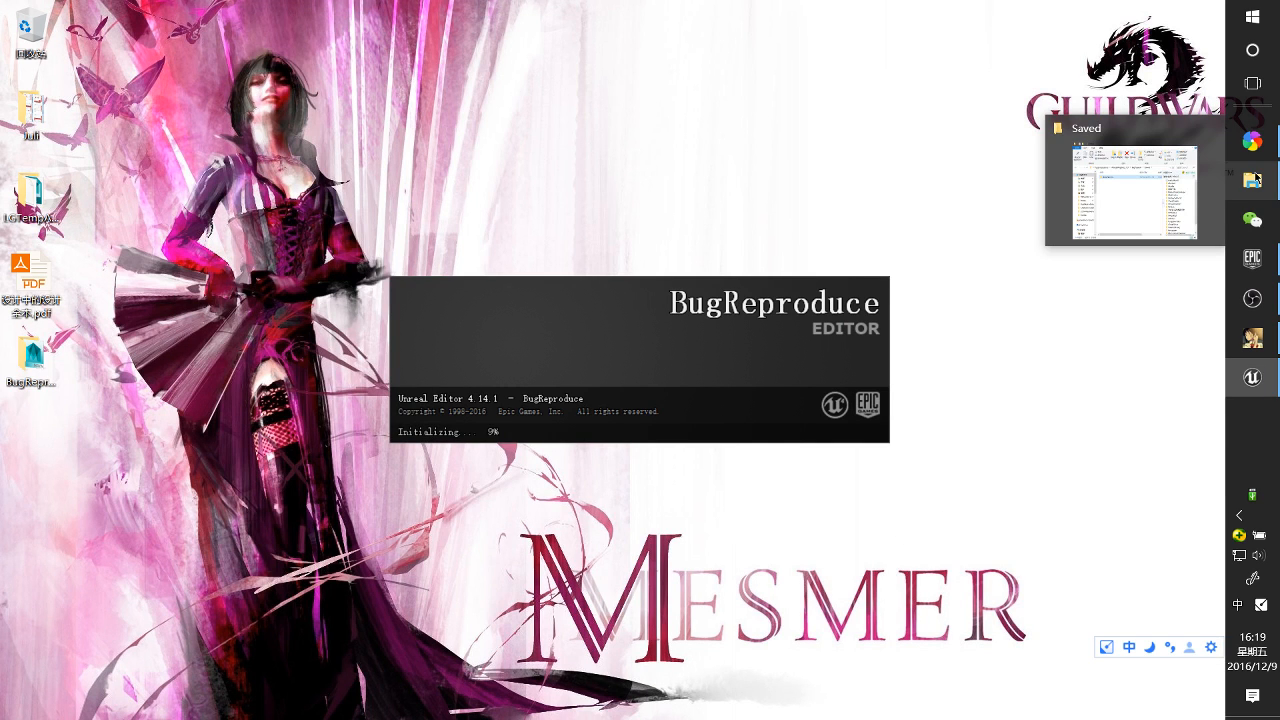
left_click(1244, 179)
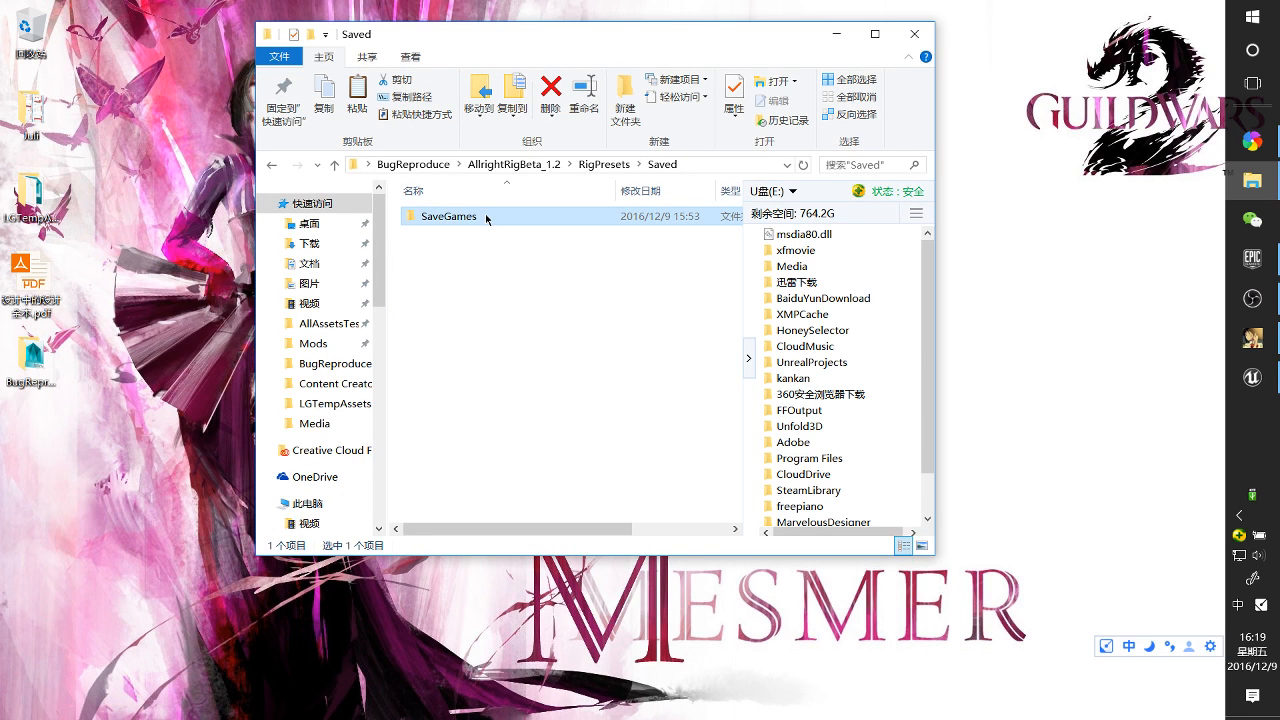
left_click(925, 41)
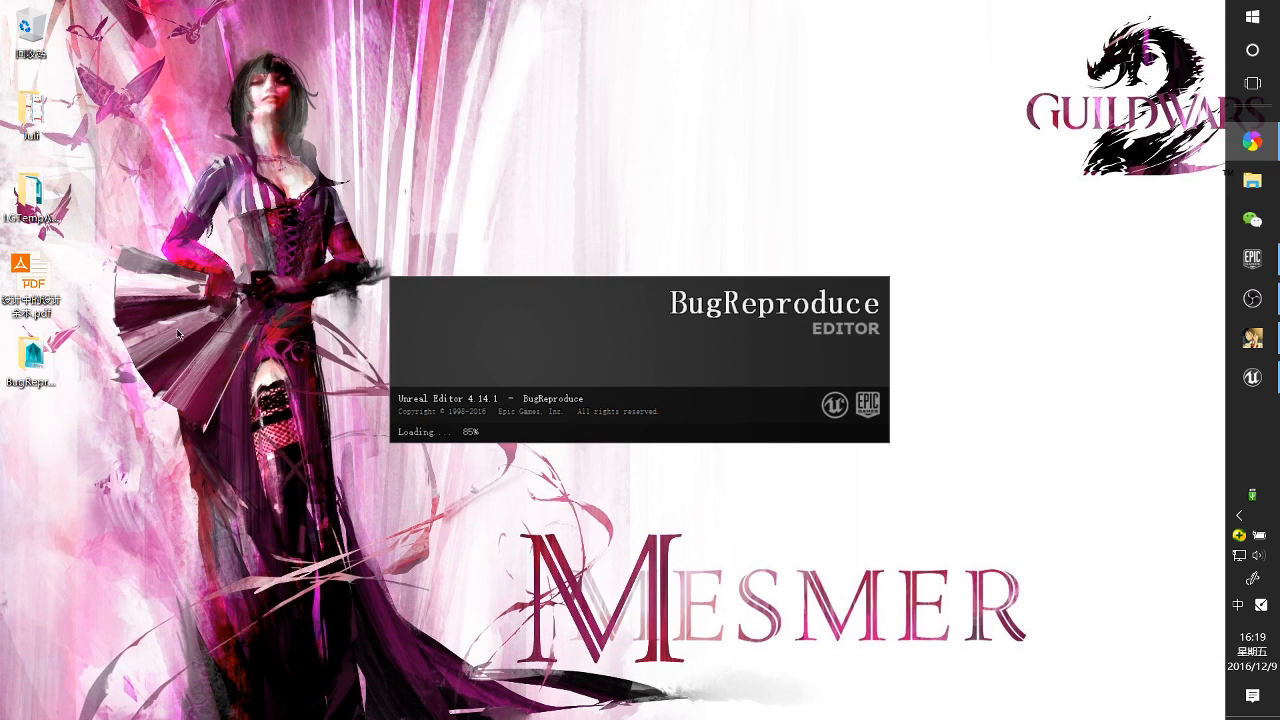
Browse to the SaveGames folder under D:\UEProjs\BugReproduce\Saved in File Explorer, and close the window
scroll(334, 441, "down", 4)
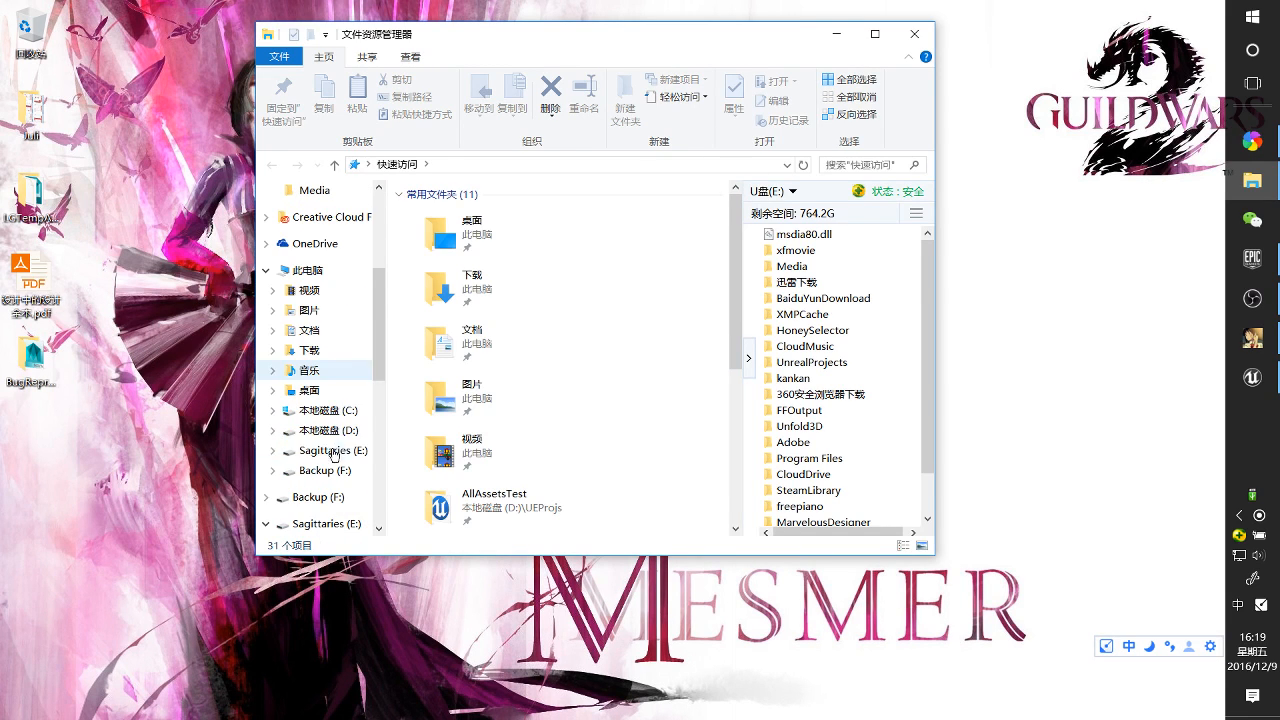
left_click(336, 430)
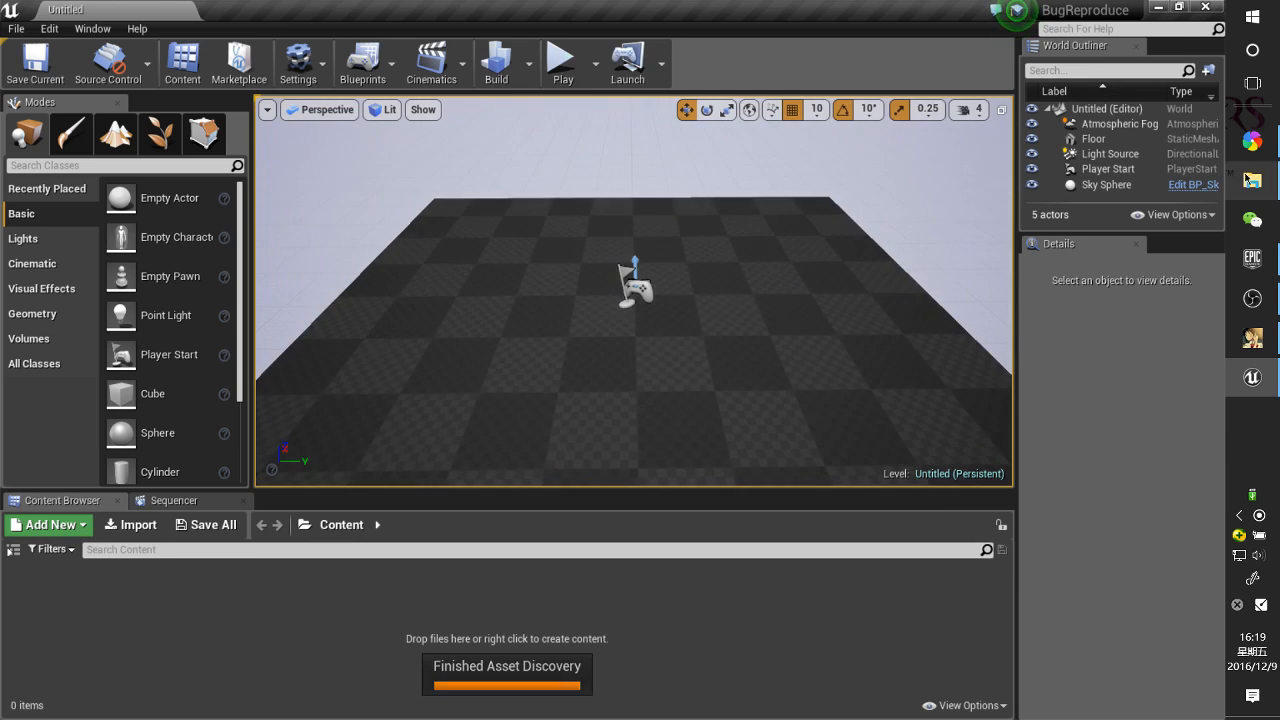
scroll(495, 440, "down", 5)
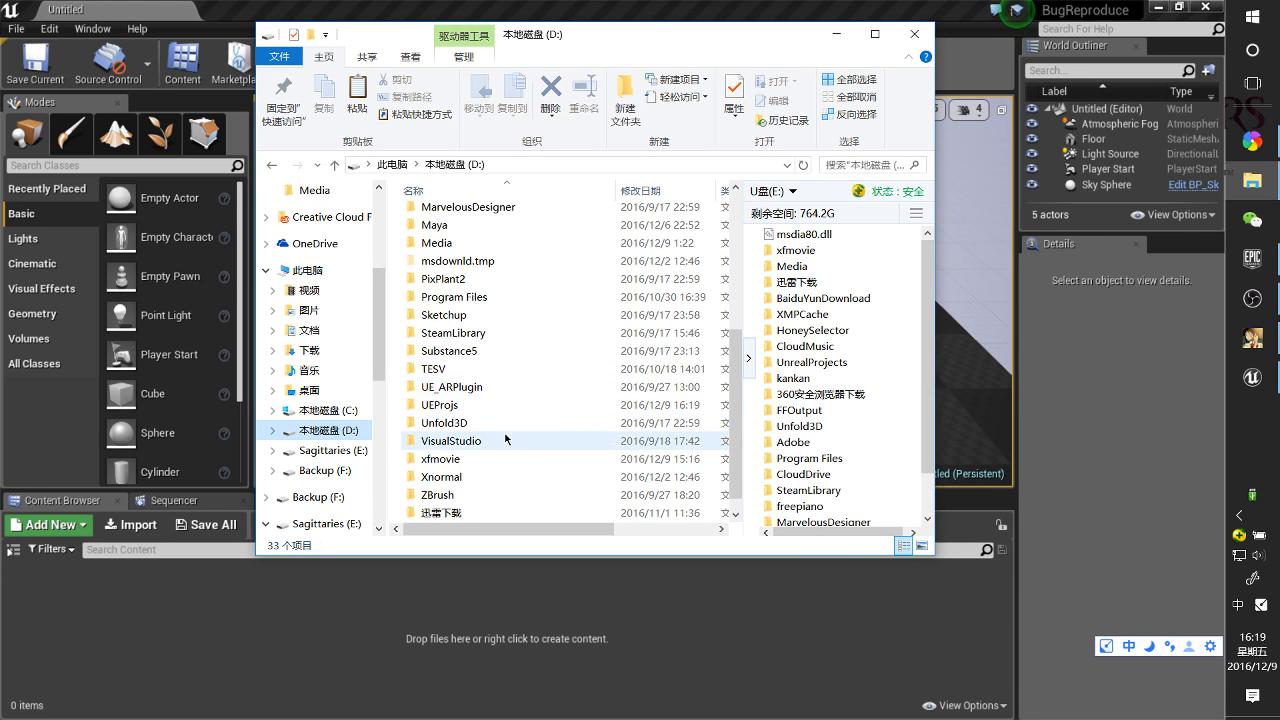
double_click(491, 404)
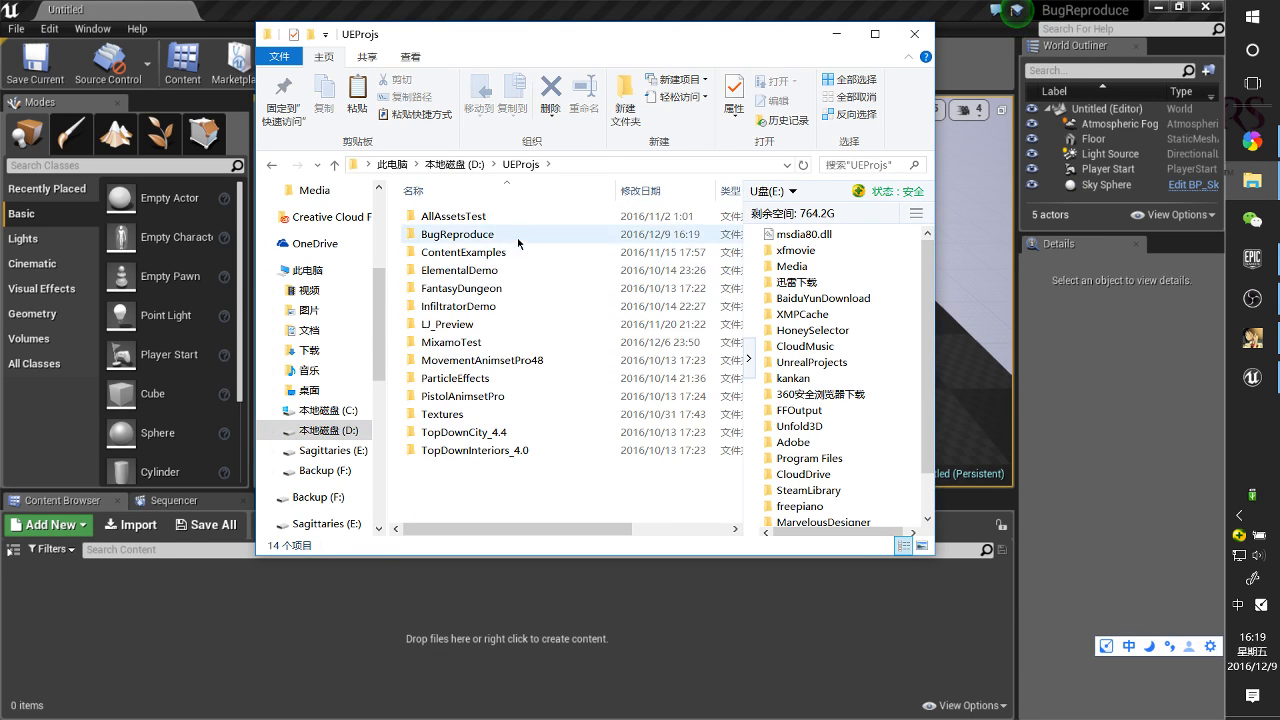
double_click(470, 237)
double_click(490, 270)
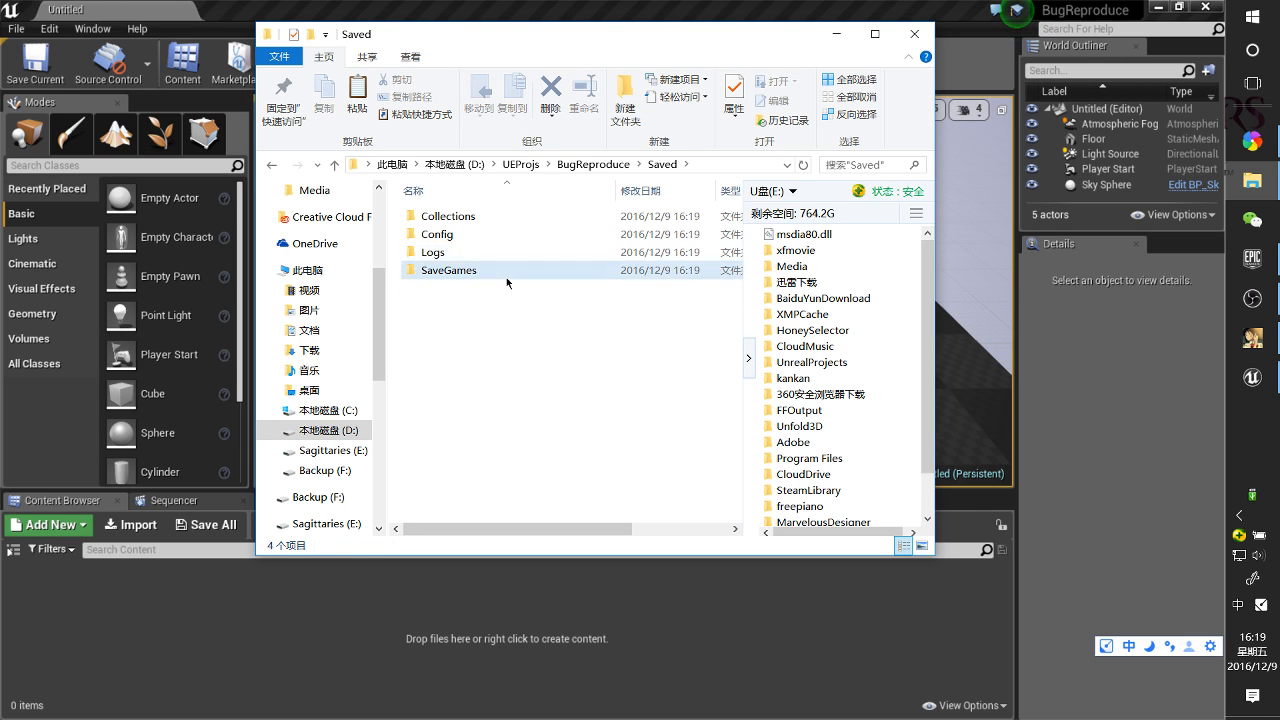
double_click(480, 270)
left_click(910, 38)
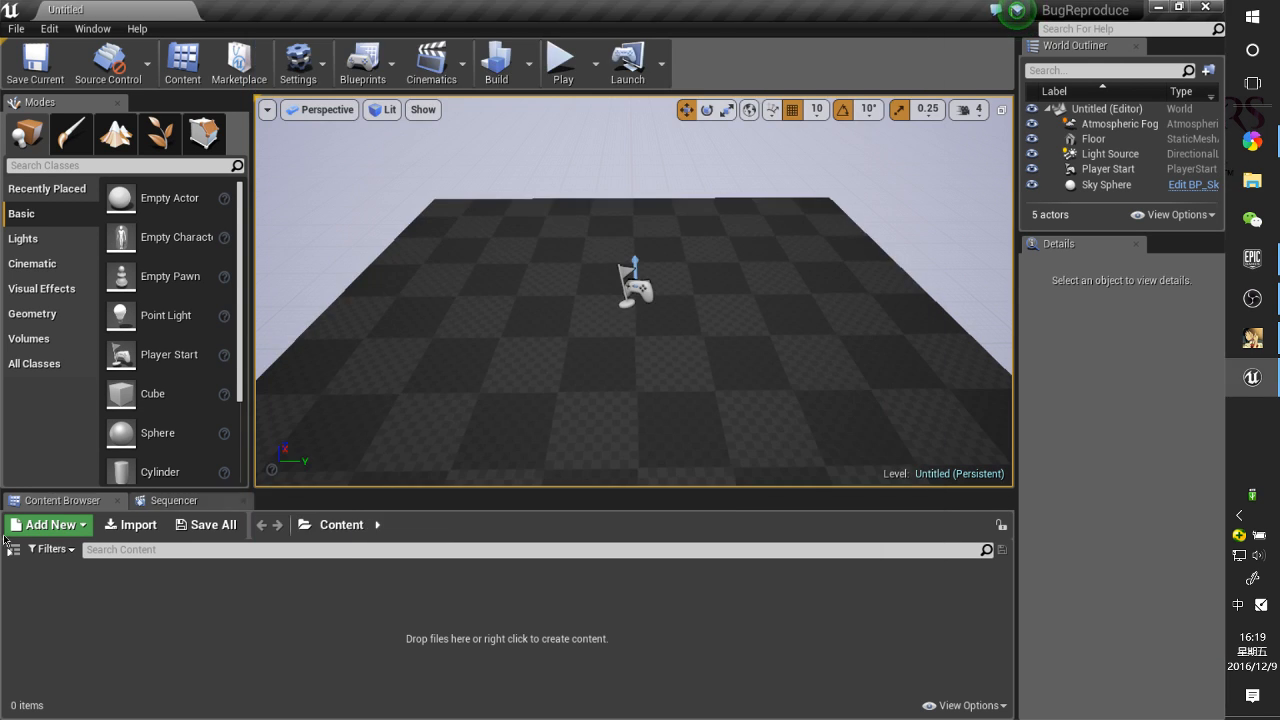
Set up the Content Browser with its folder tree shown, a taller panel and a larger thumbnail scale
left_click(15, 550)
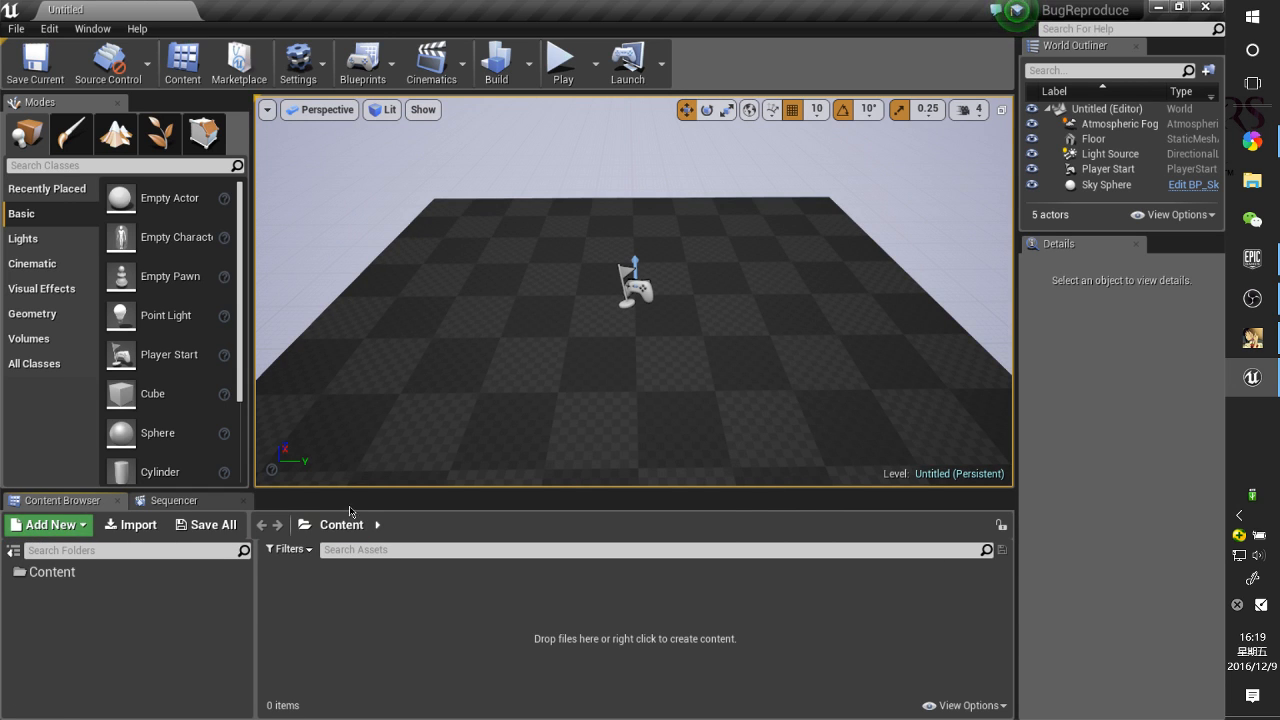
left_click_drag(341, 485, 300, 440)
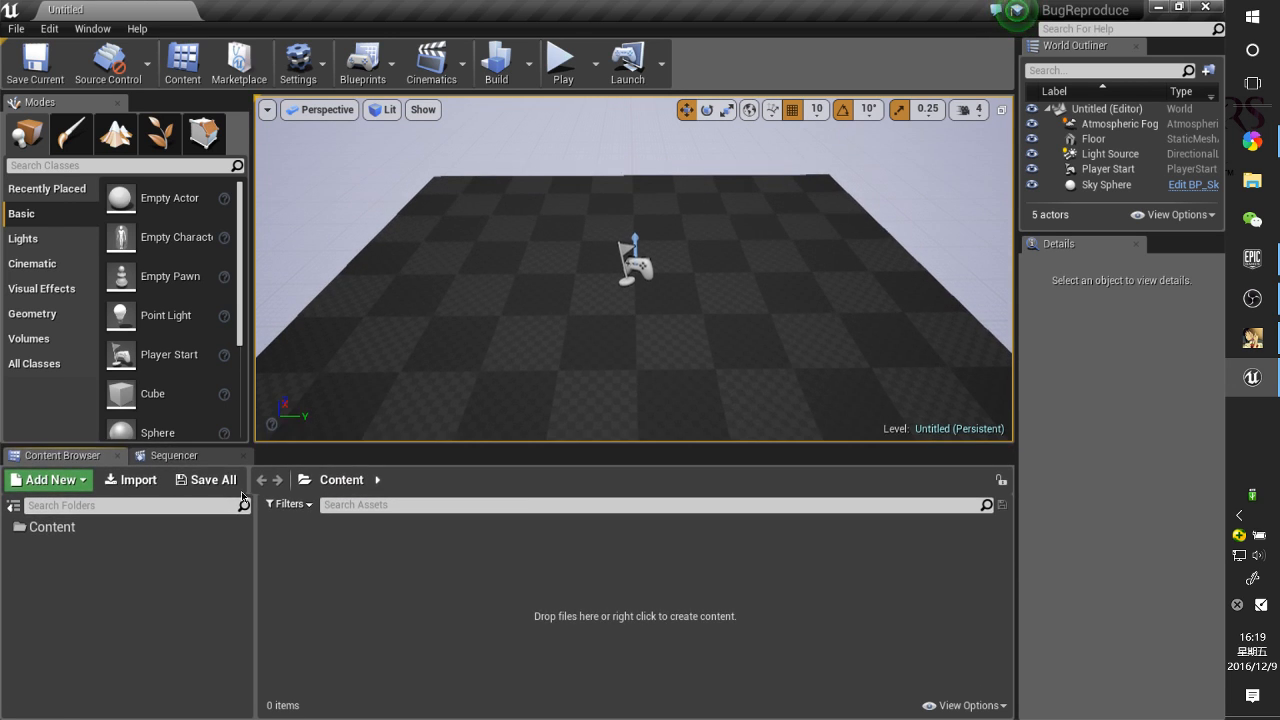
left_click(966, 703)
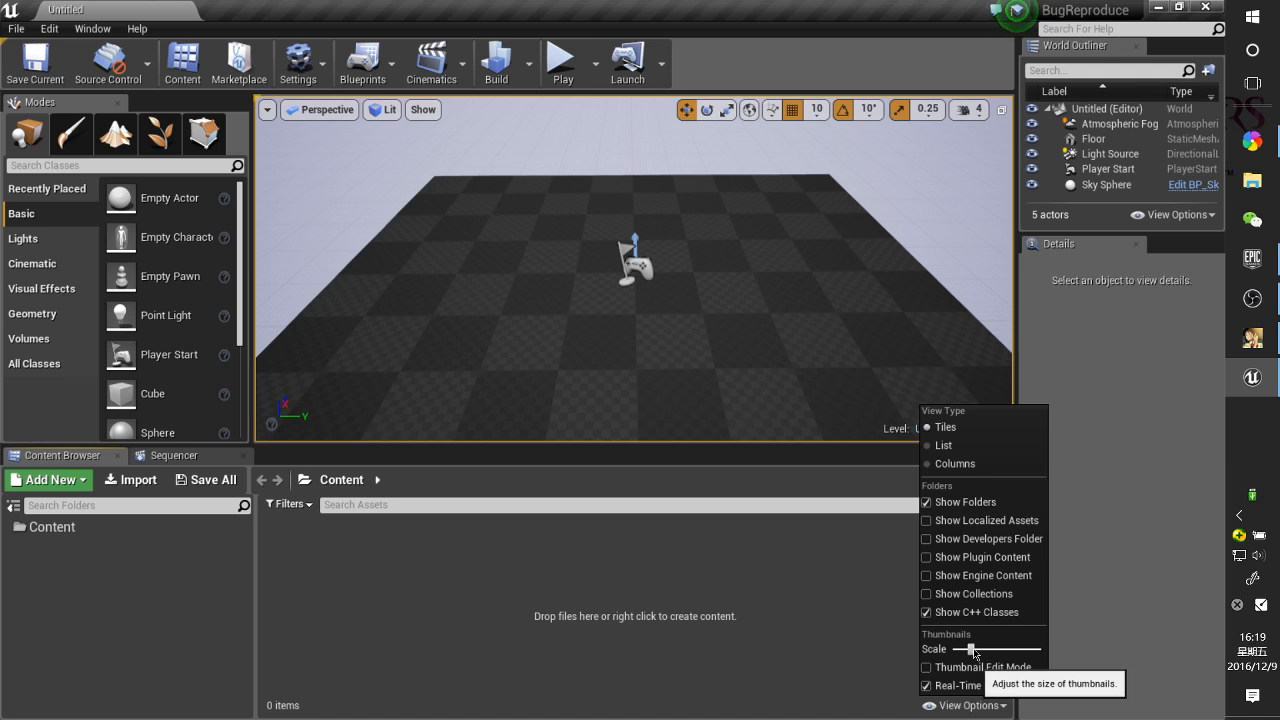
left_click(541, 586)
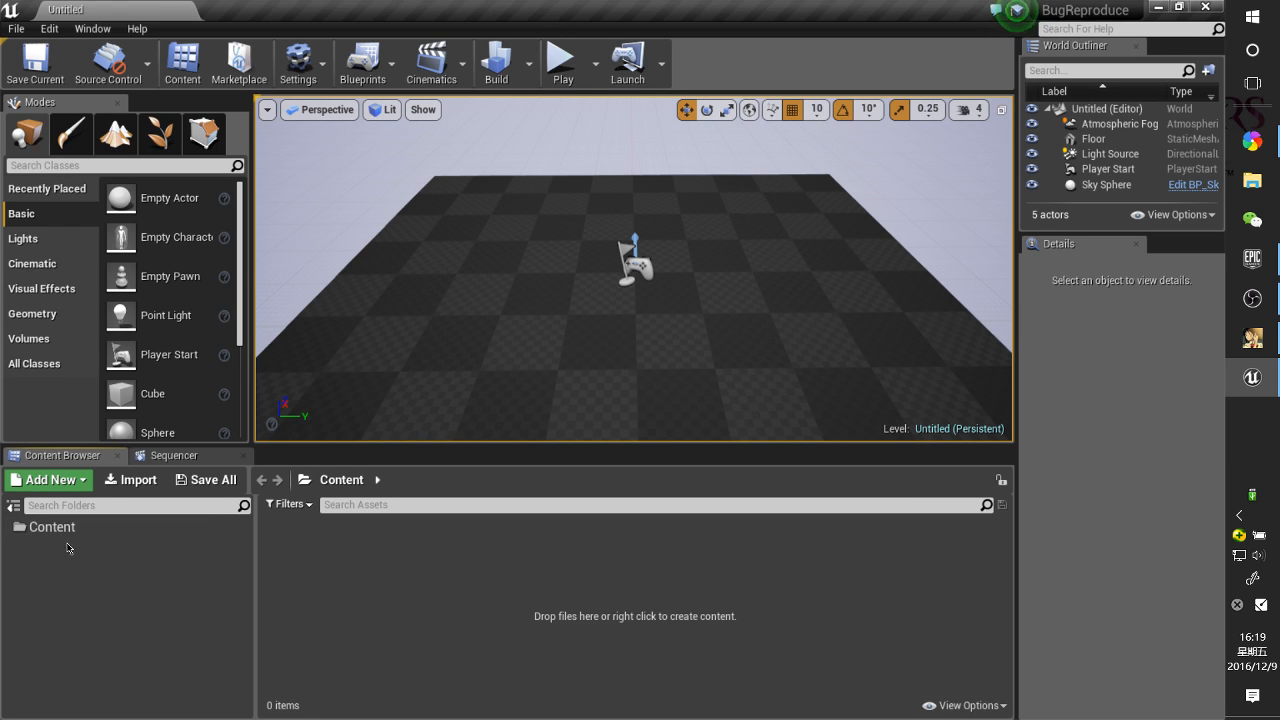
Show plugin content in the Content Browser, look into the AllrightRig Content folder and return to the project's Content folder
left_click(954, 709)
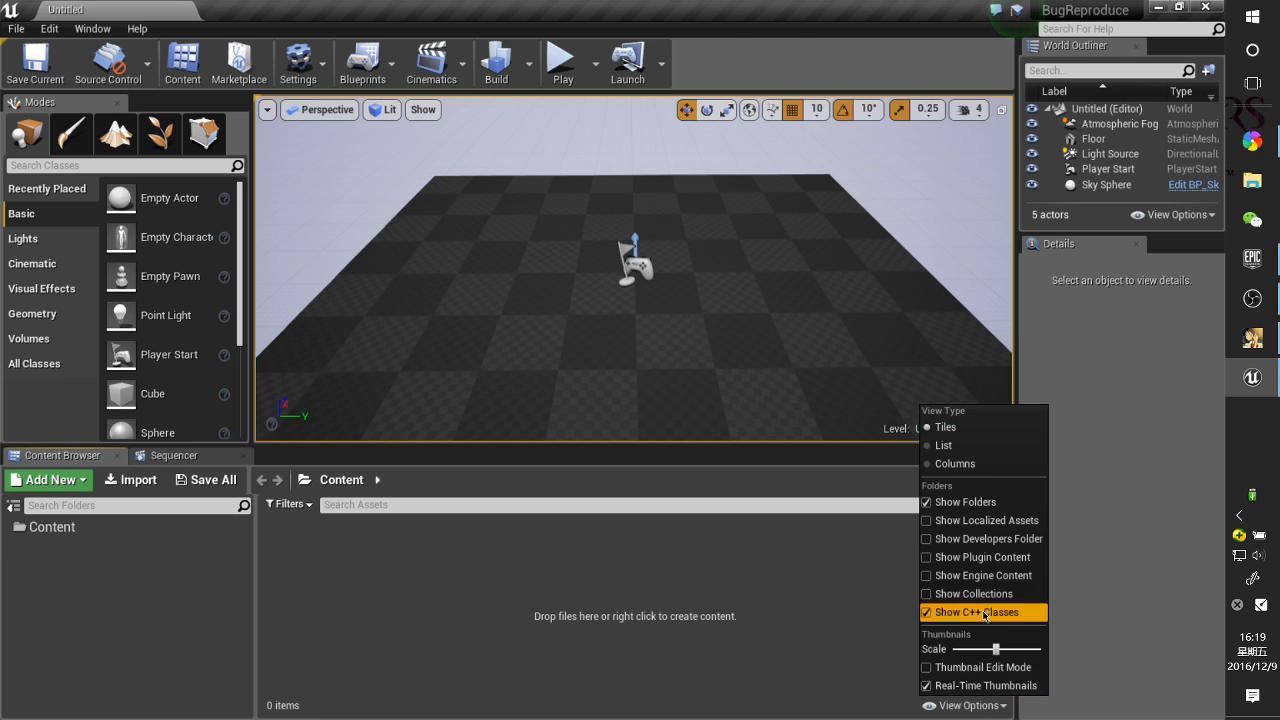
left_click(965, 557)
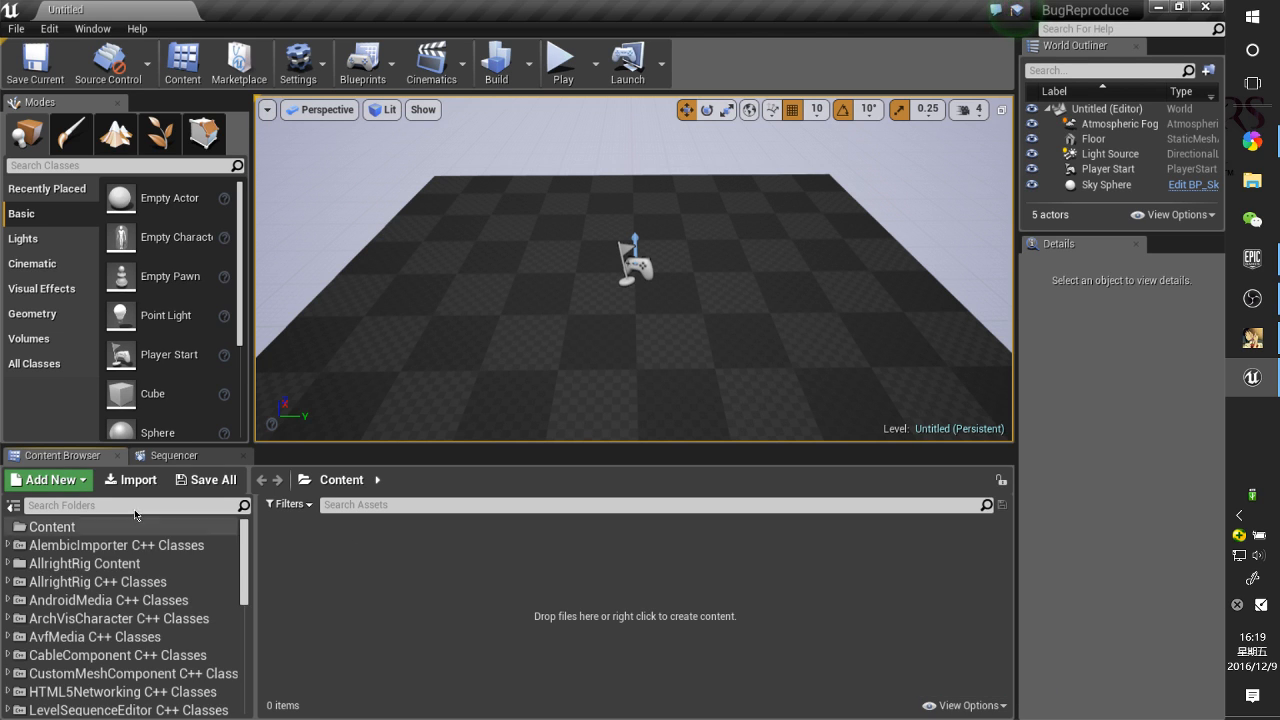
left_click(95, 563)
scroll(568, 602, "down", 1)
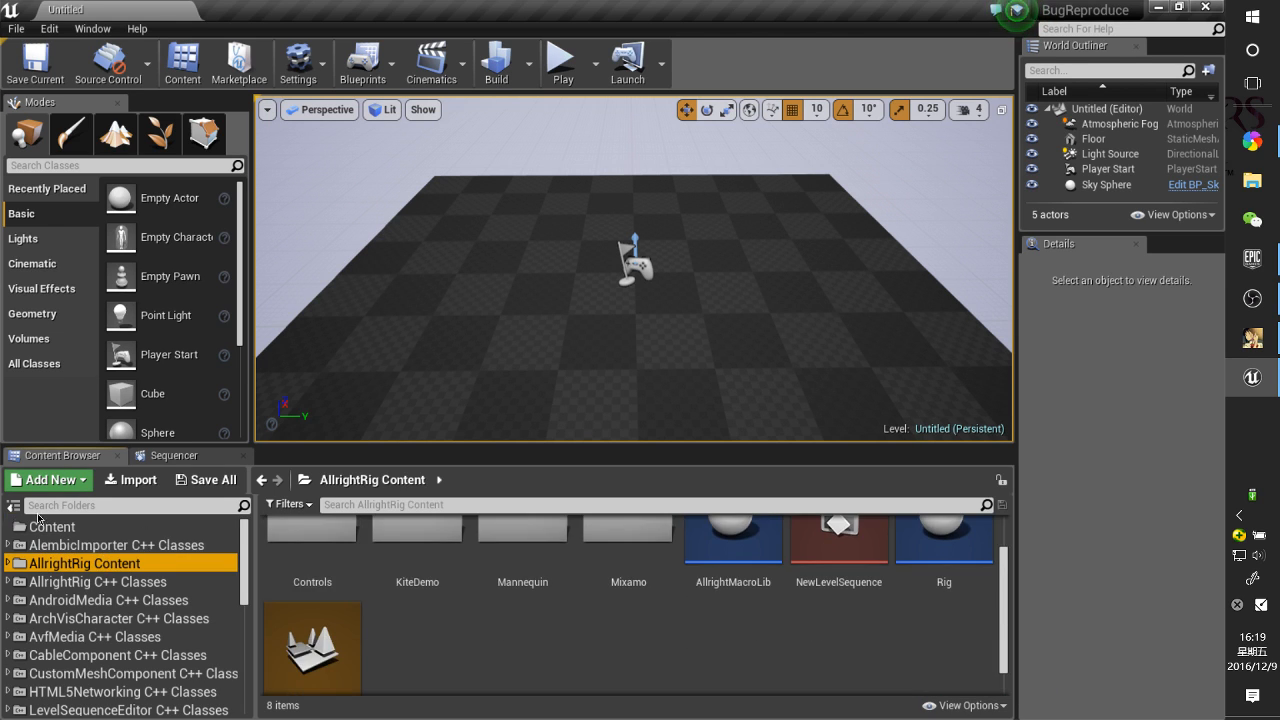
left_click(52, 526)
right_click(597, 600)
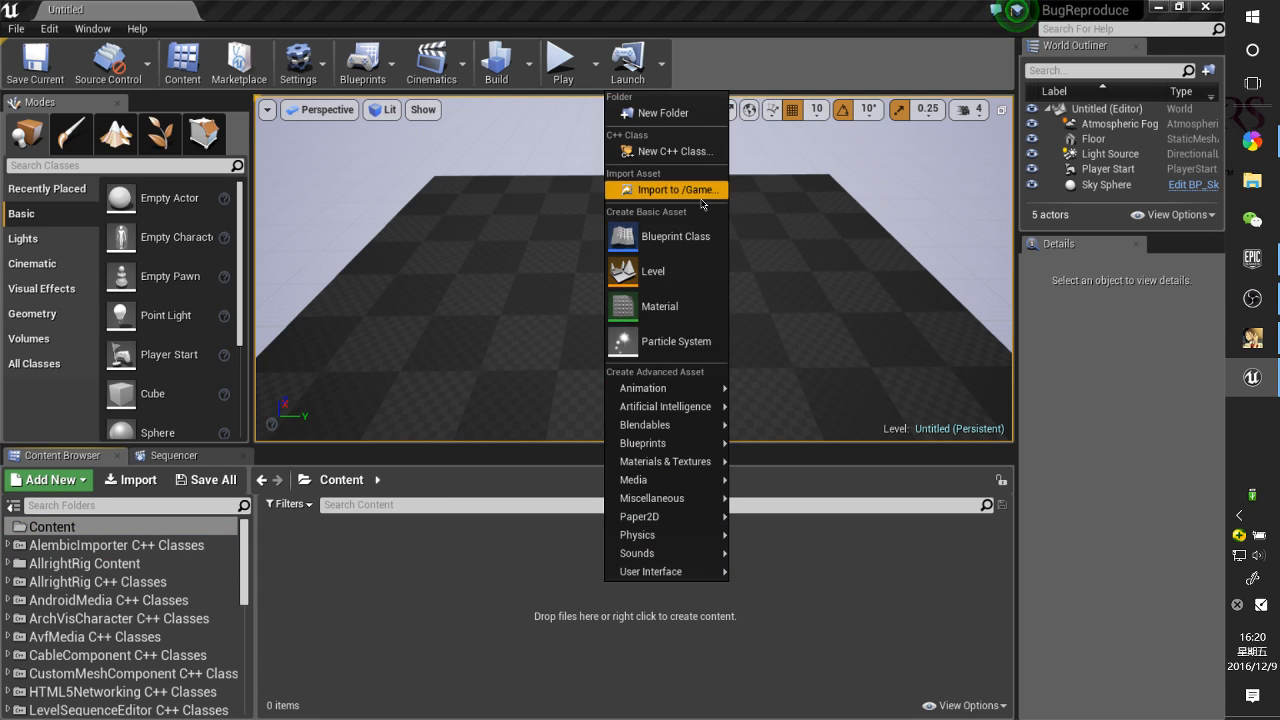
left_click(665, 189)
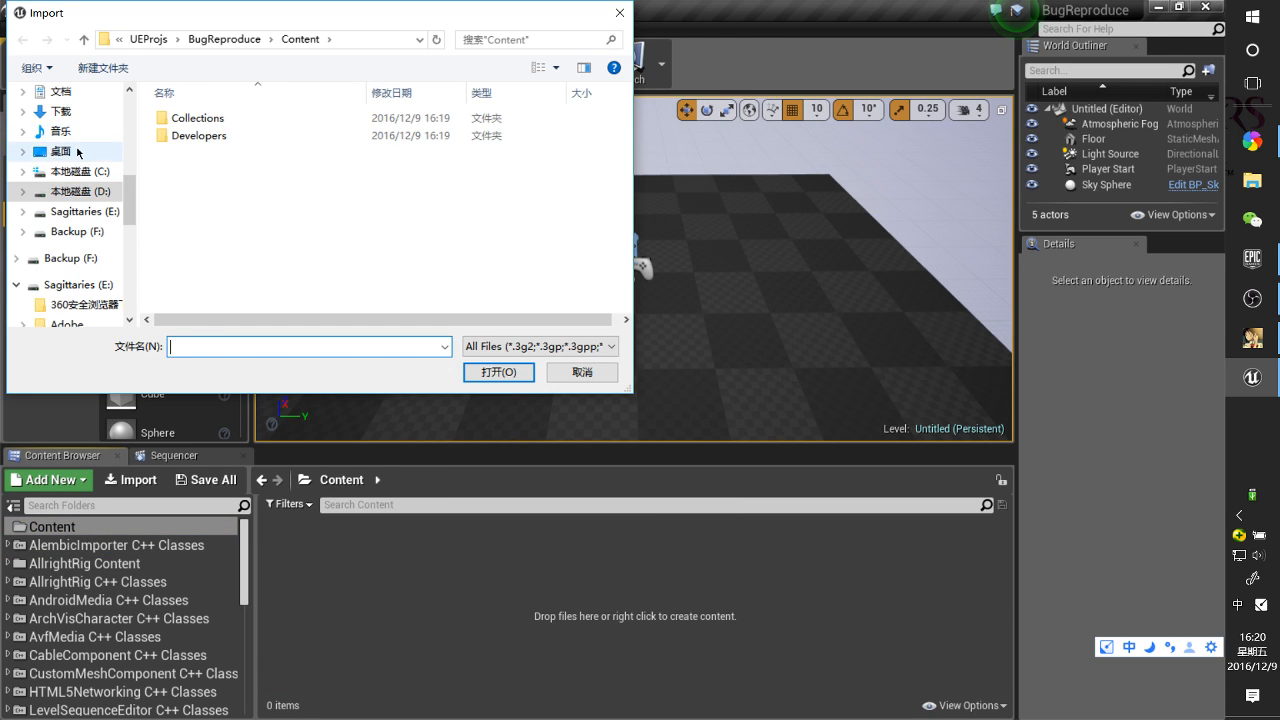
left_click(80, 155)
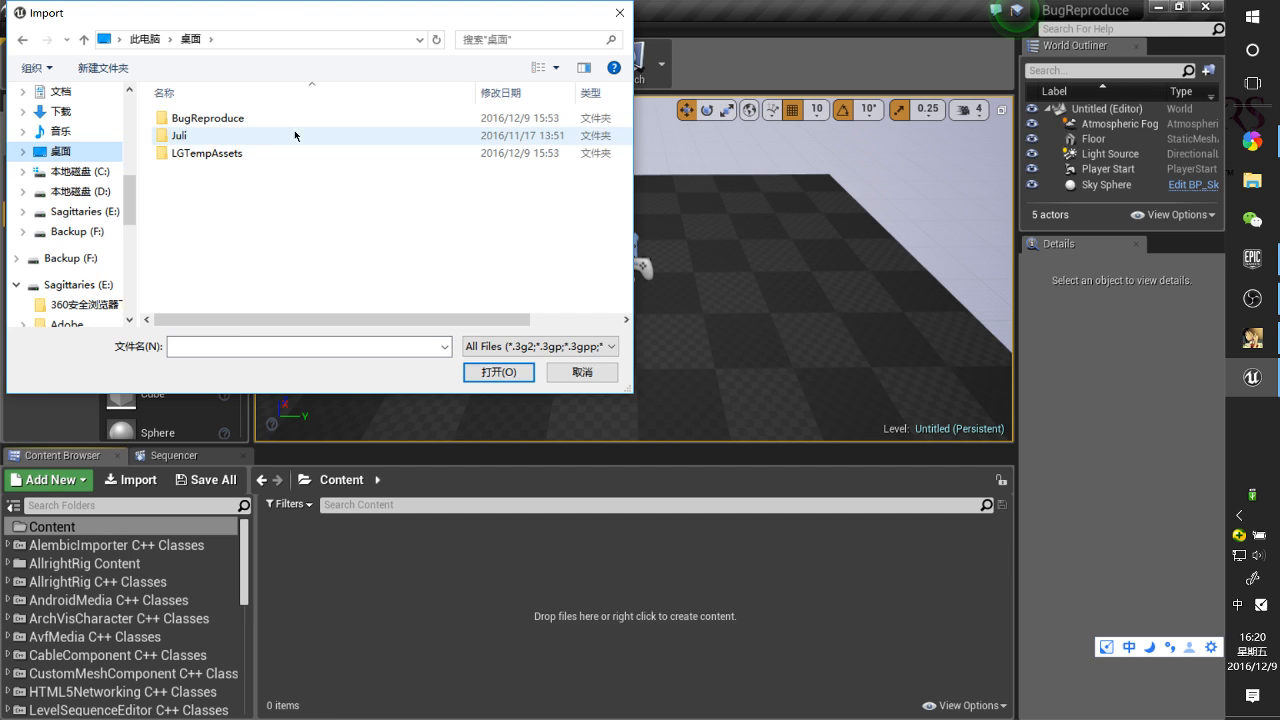
double_click(246, 155)
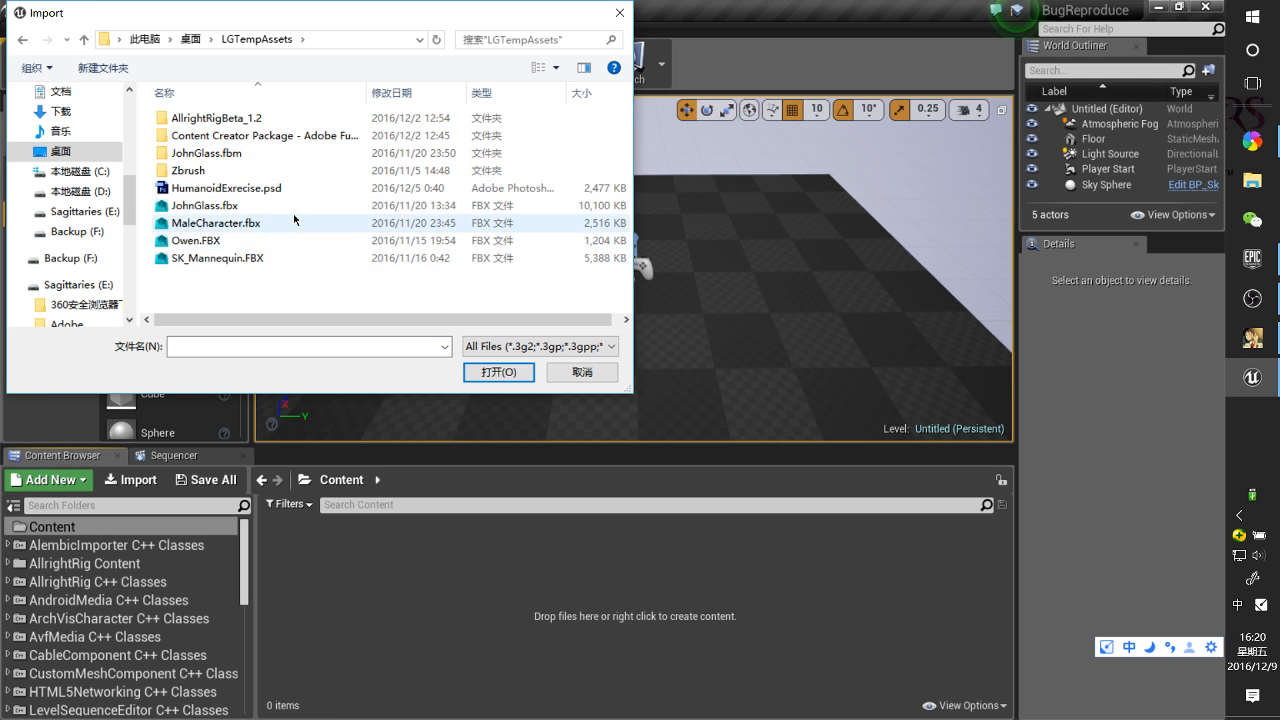
left_click(244, 121)
double_click(244, 121)
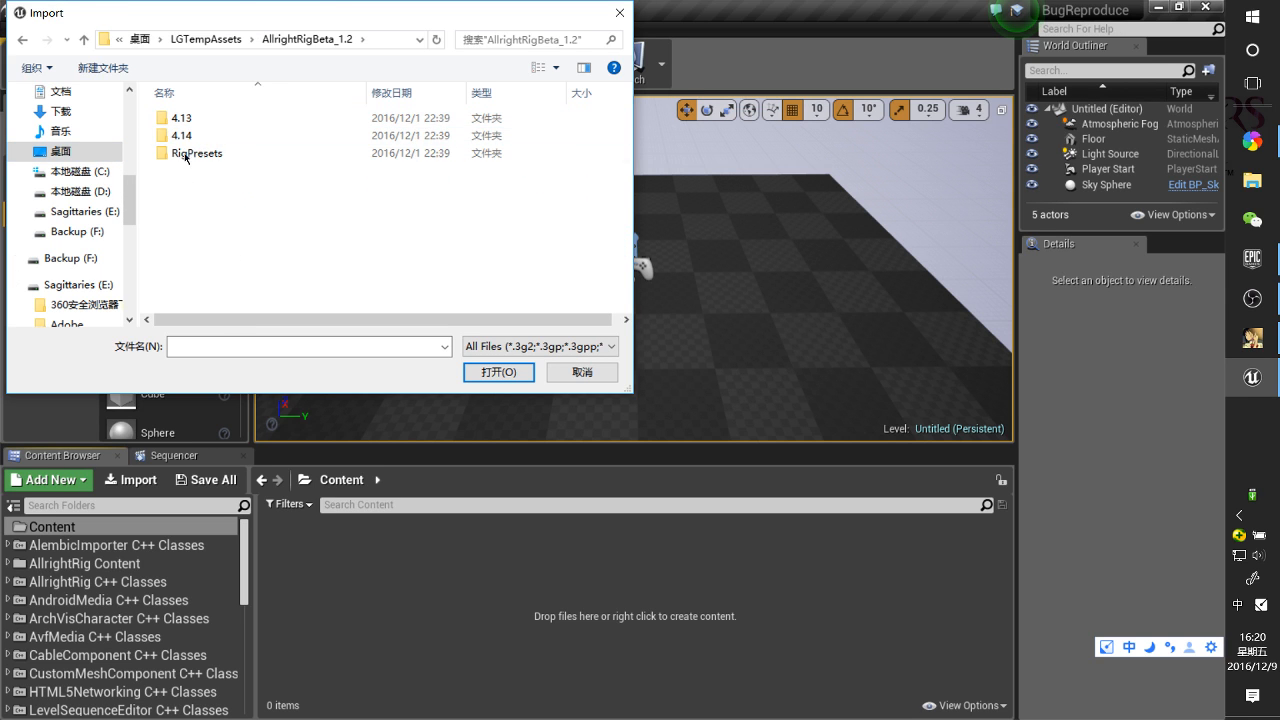
left_click(79, 41)
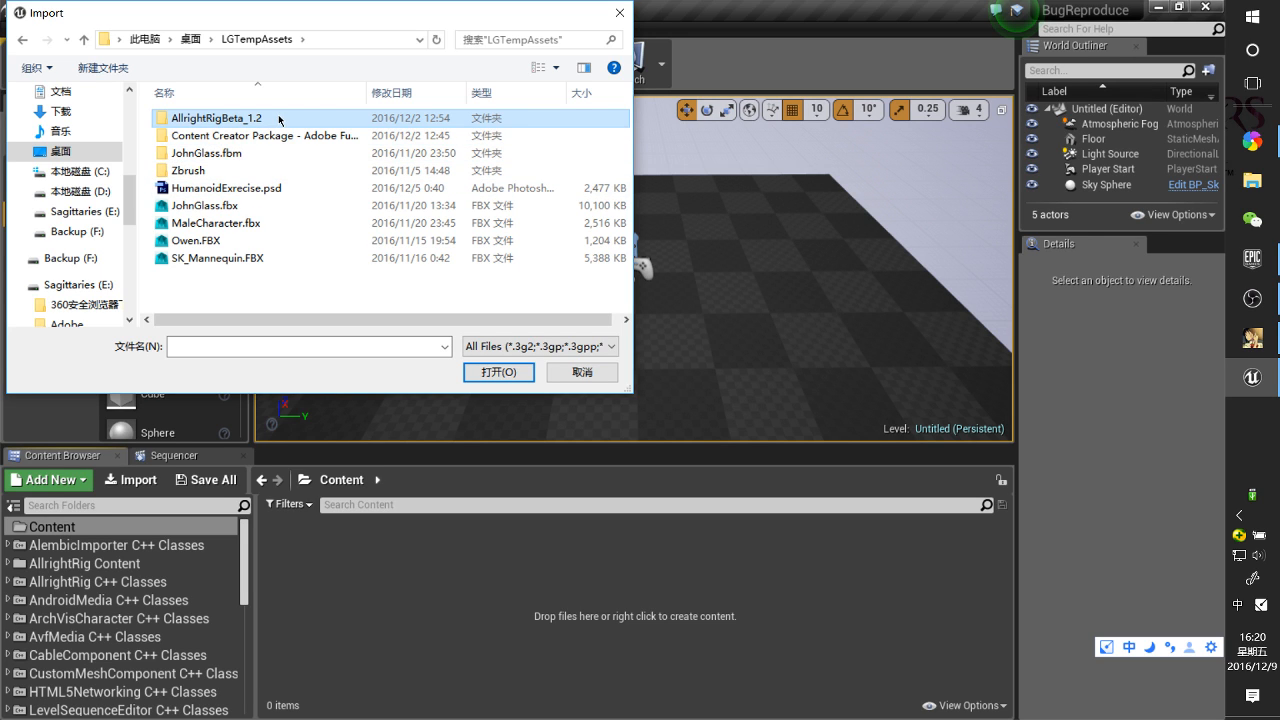
scroll(90, 264, "down", 1)
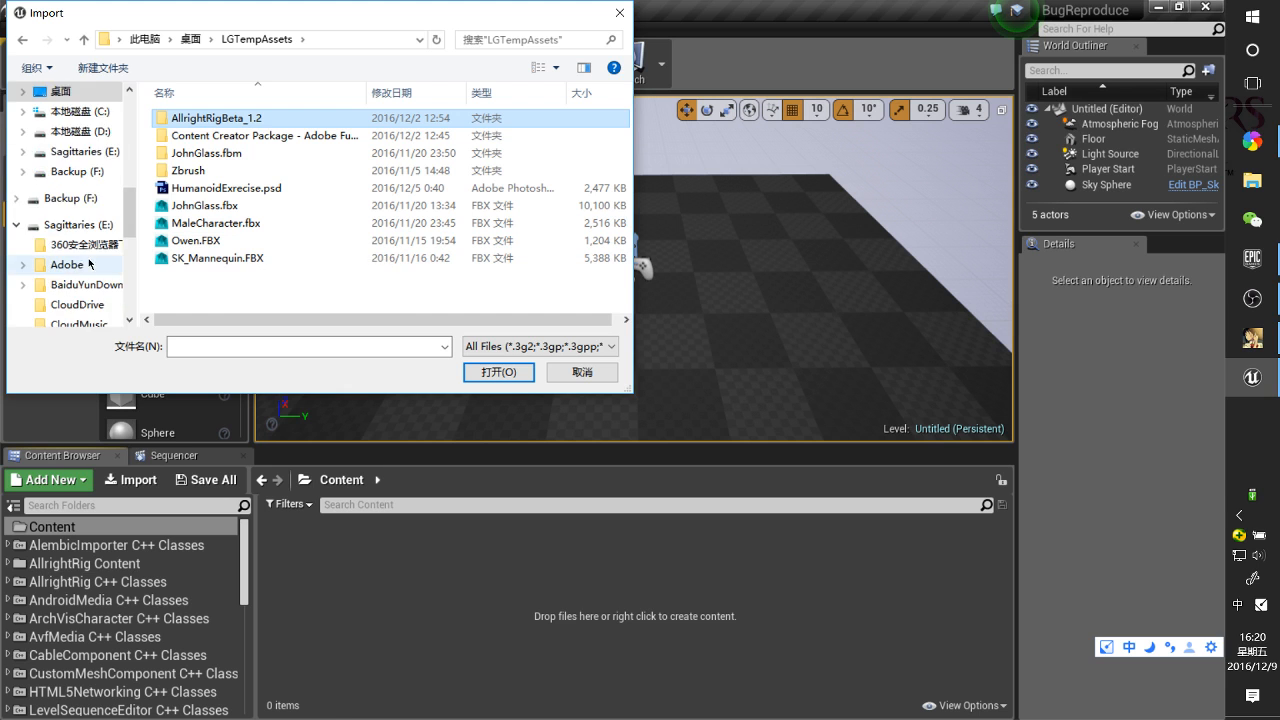
scroll(90, 264, "up", 2)
left_click(619, 13)
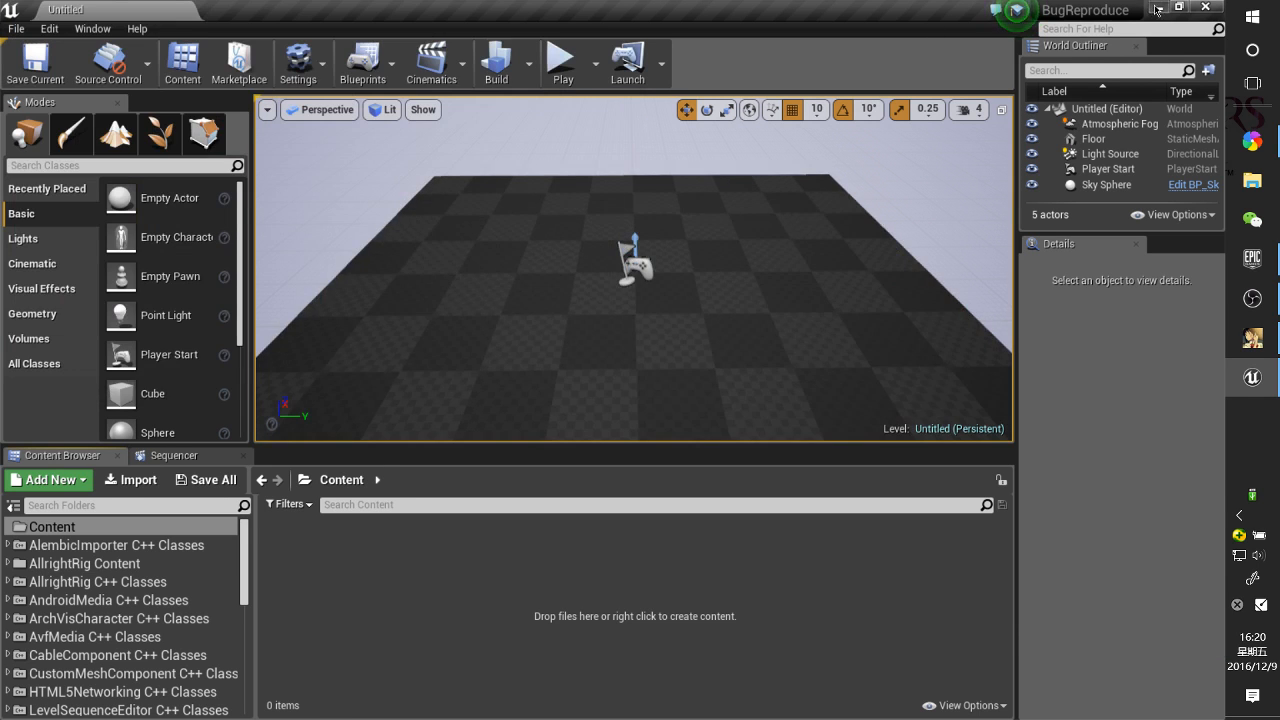
Bring JG_BseMeshWithFace.fbx from the desktop BugReproduce folder into the project's Content folder for import
left_click(1157, 9)
double_click(47, 356)
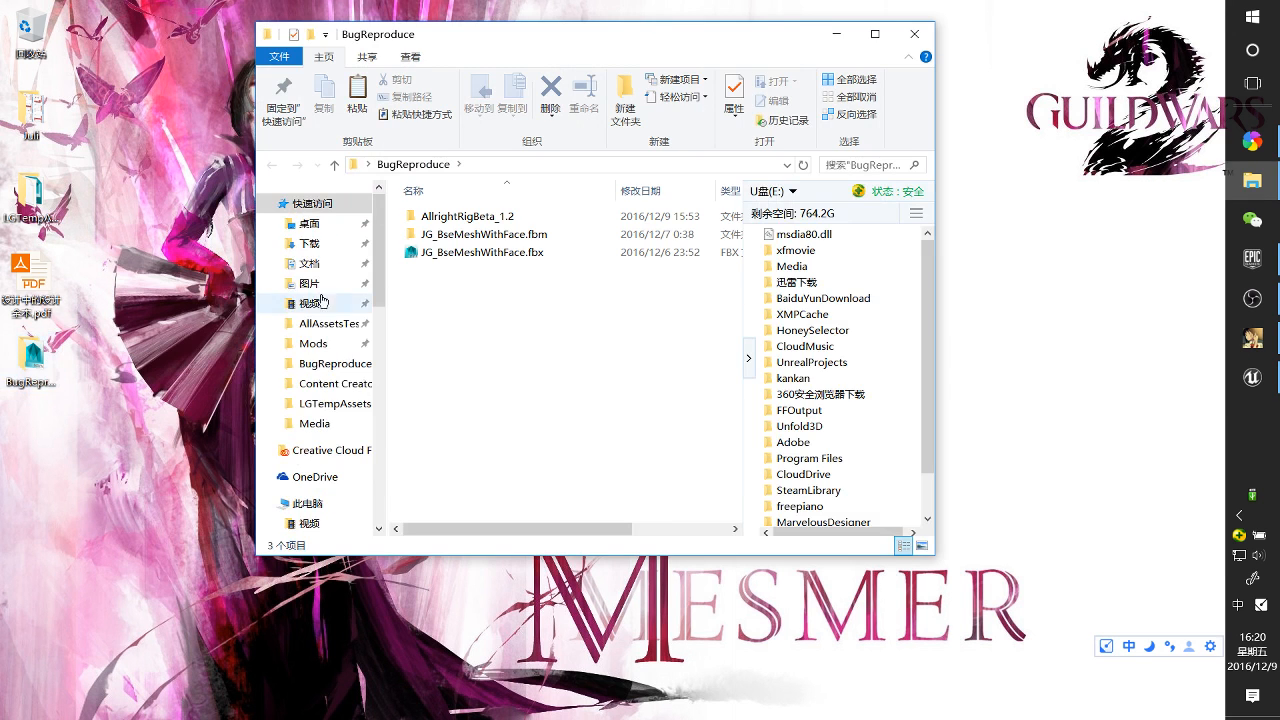
left_click(530, 252)
mouse_move(1263, 202)
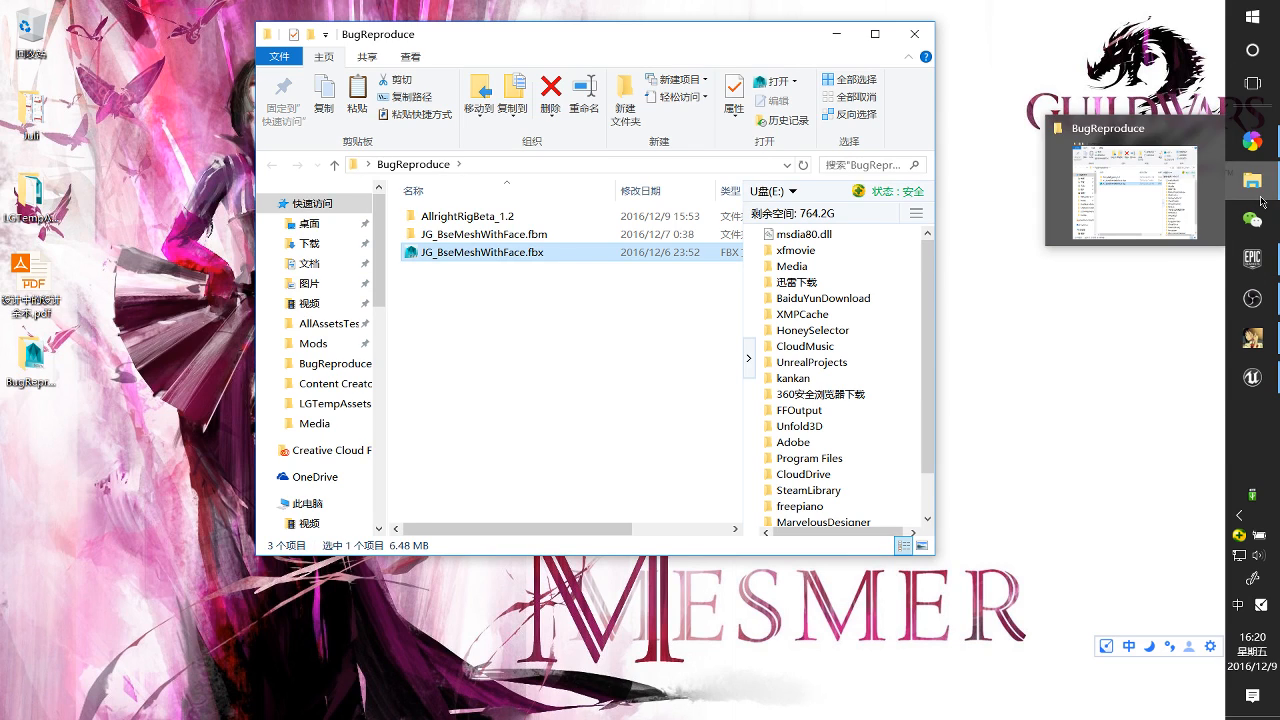
left_click(1252, 378)
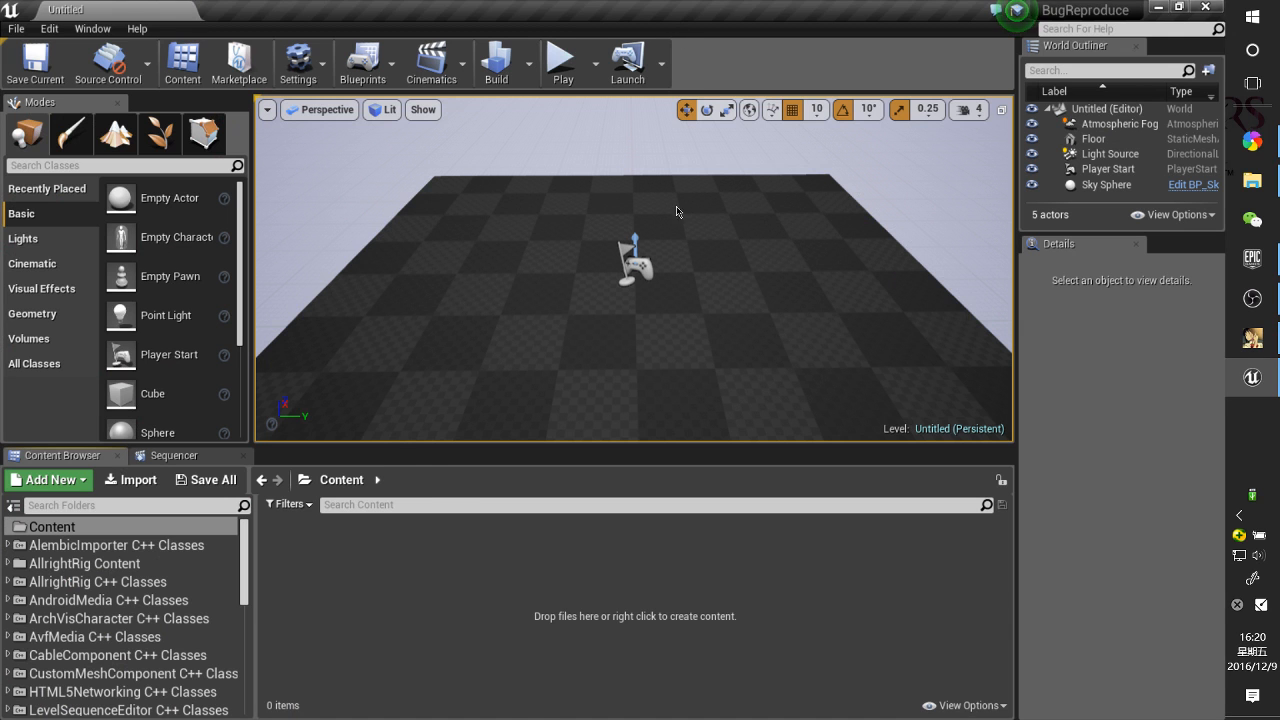
left_click_drag(736, 7, 963, 91)
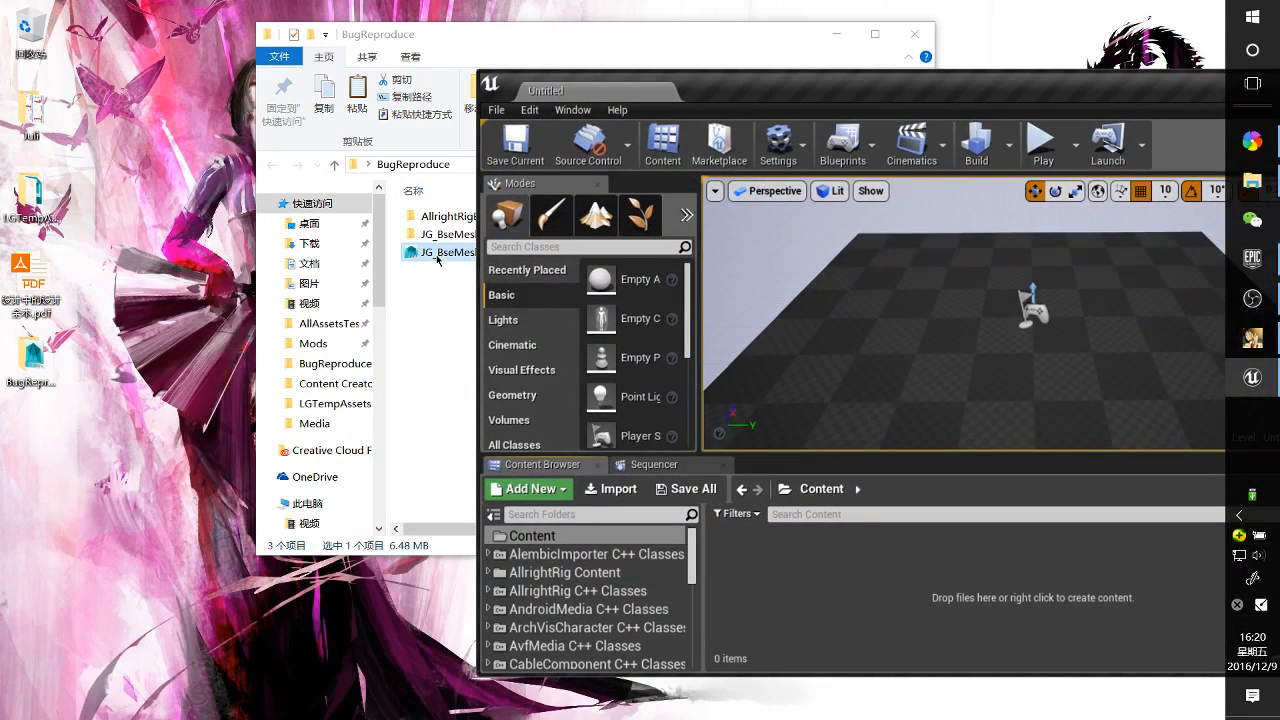
left_click_drag(720, 472, 881, 588)
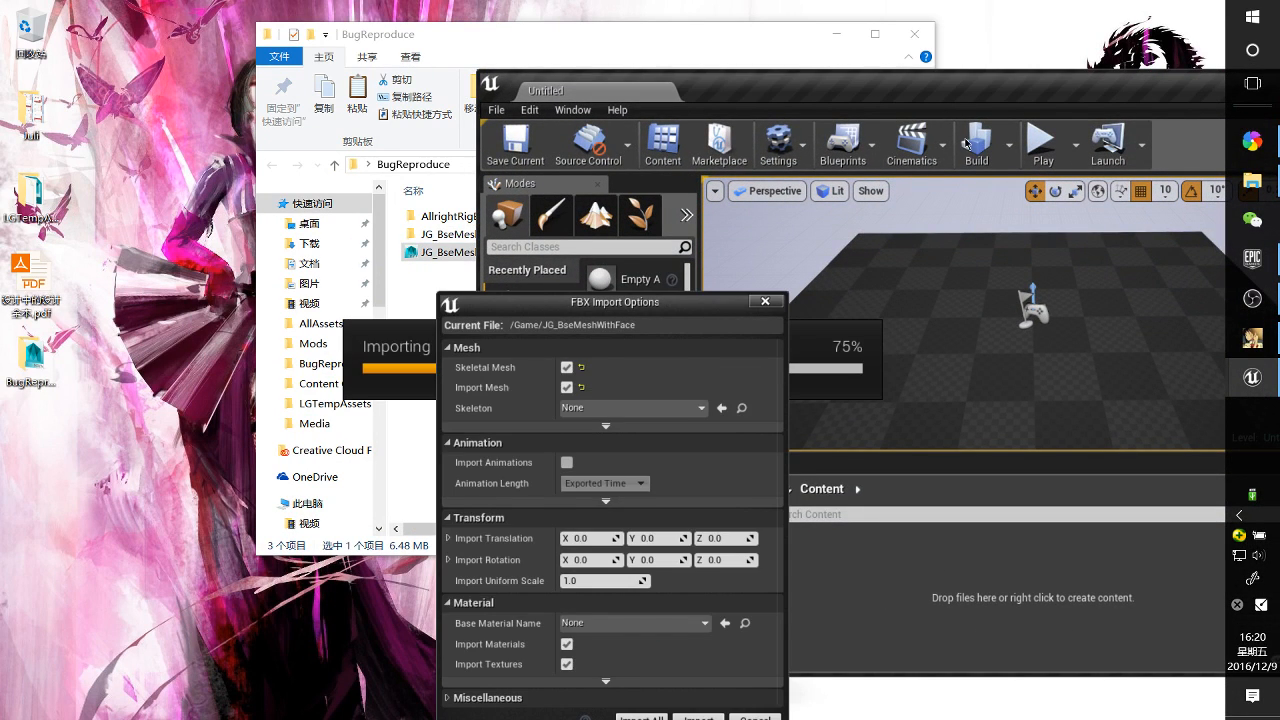
Import the FBX as a skeletal mesh with Import Morph Targets enabled, close the Message Log and maximise the editor
left_click(625, 442)
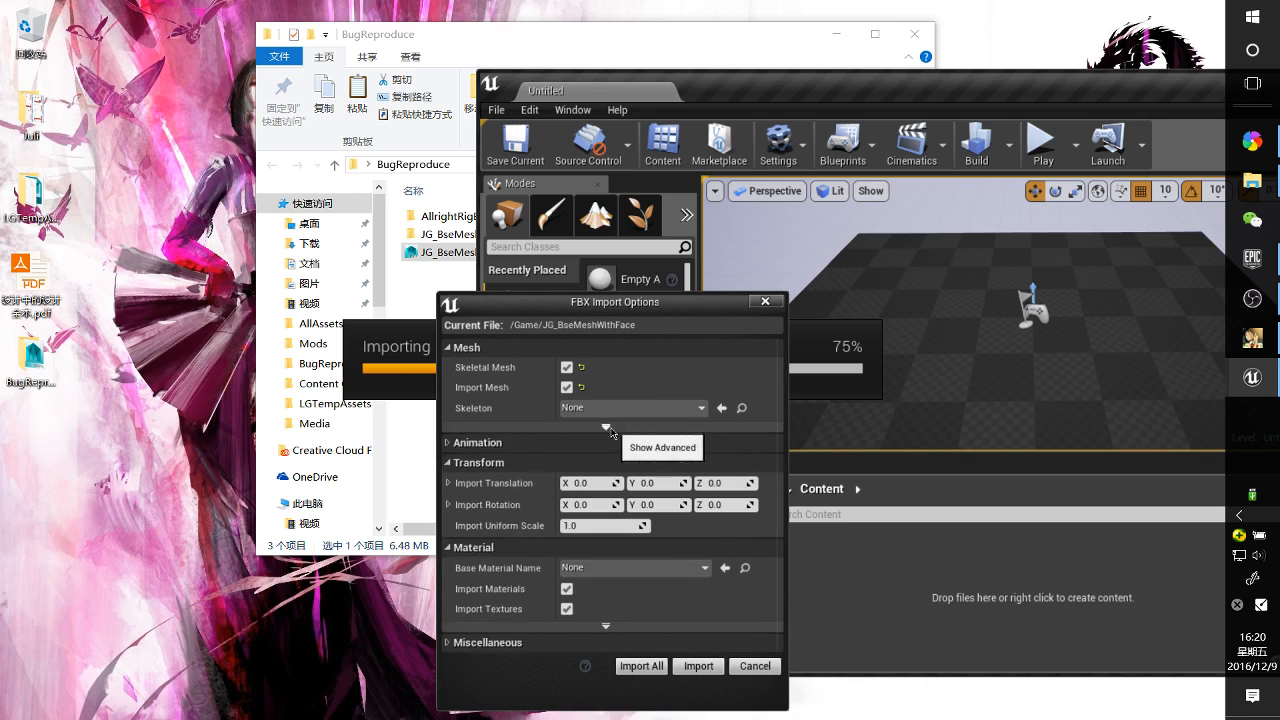
left_click(605, 425)
left_click(567, 538)
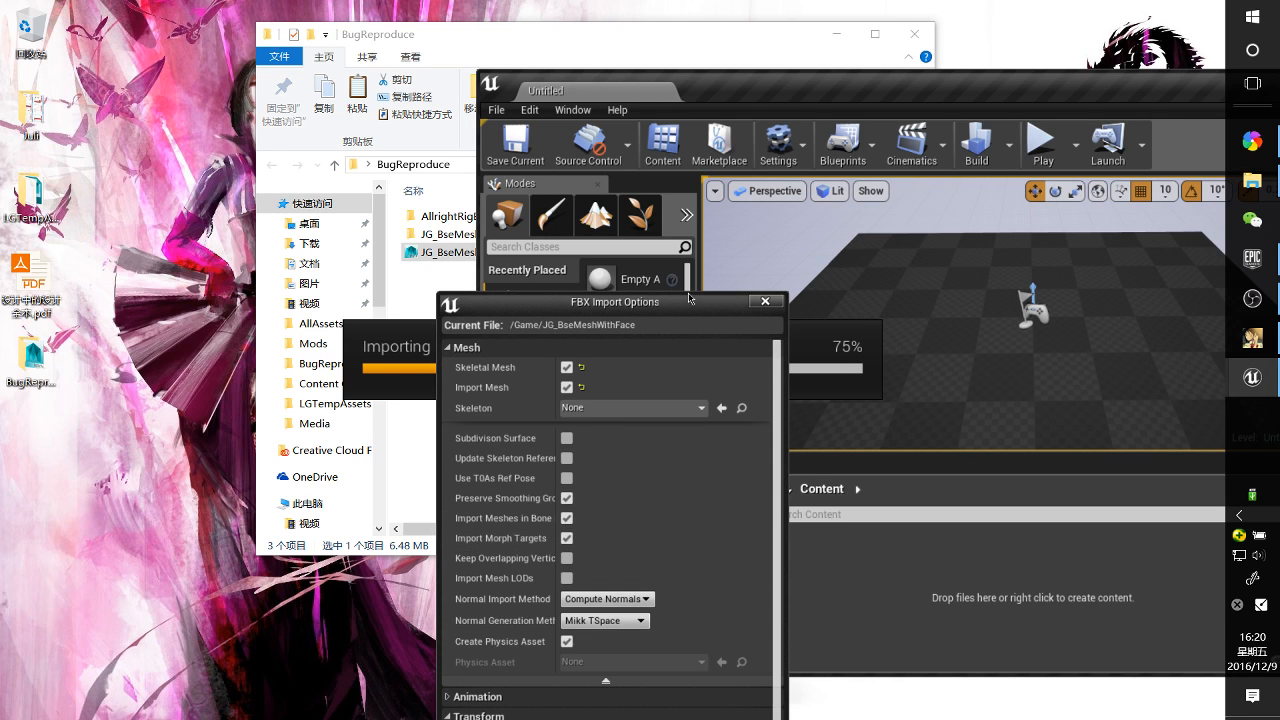
left_click_drag(681, 305, 748, 72)
left_click(766, 658)
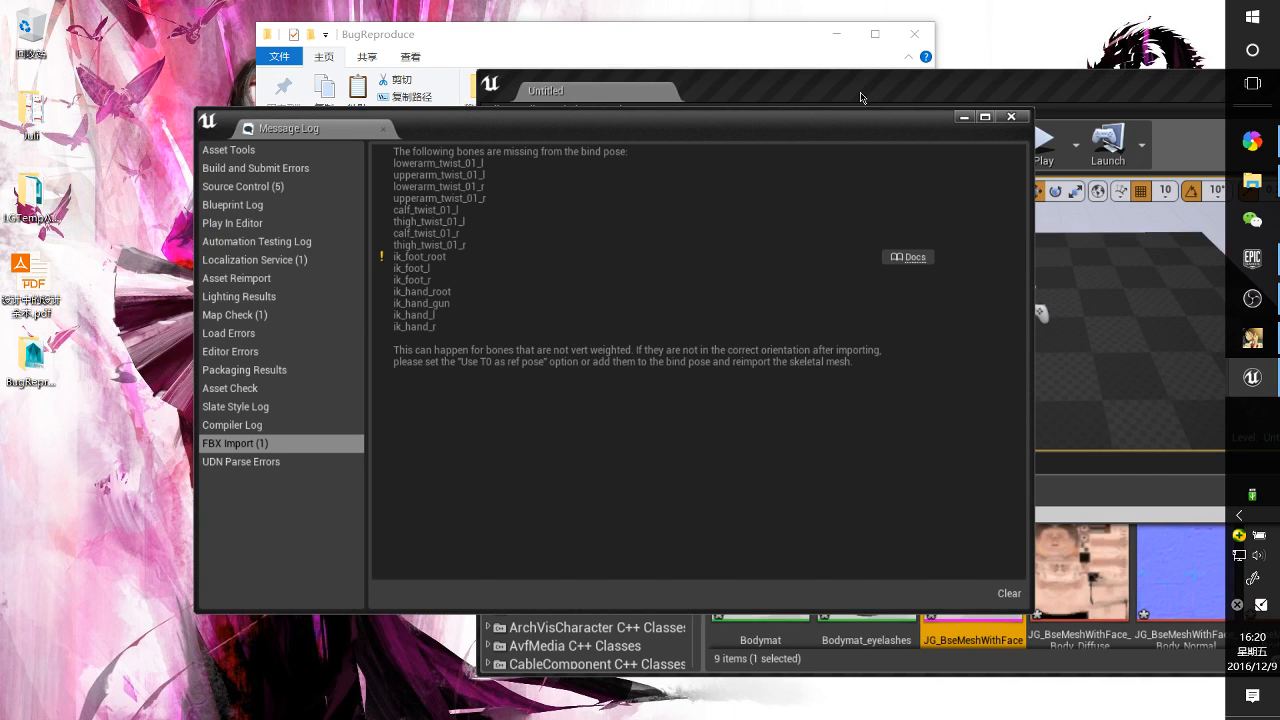
left_click(1011, 117)
double_click(986, 85)
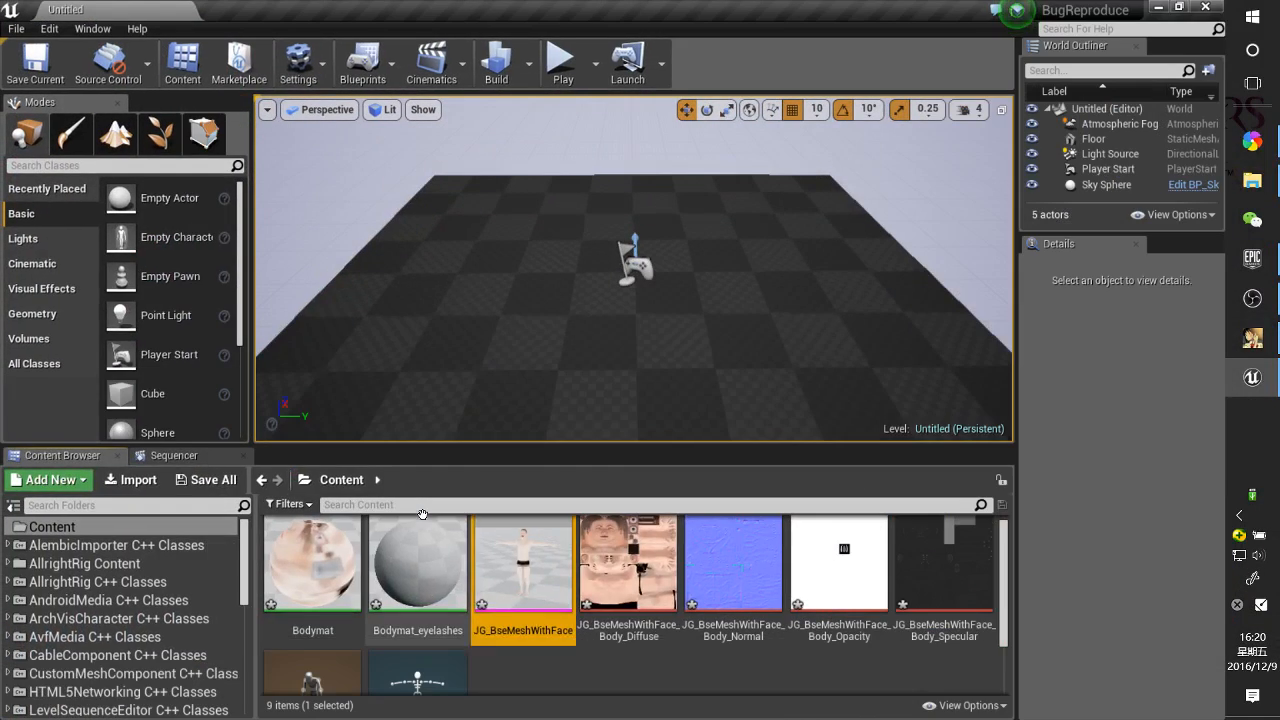
Open the Bodymat material, dock its editor into the main window and return to the level
double_click(306, 605)
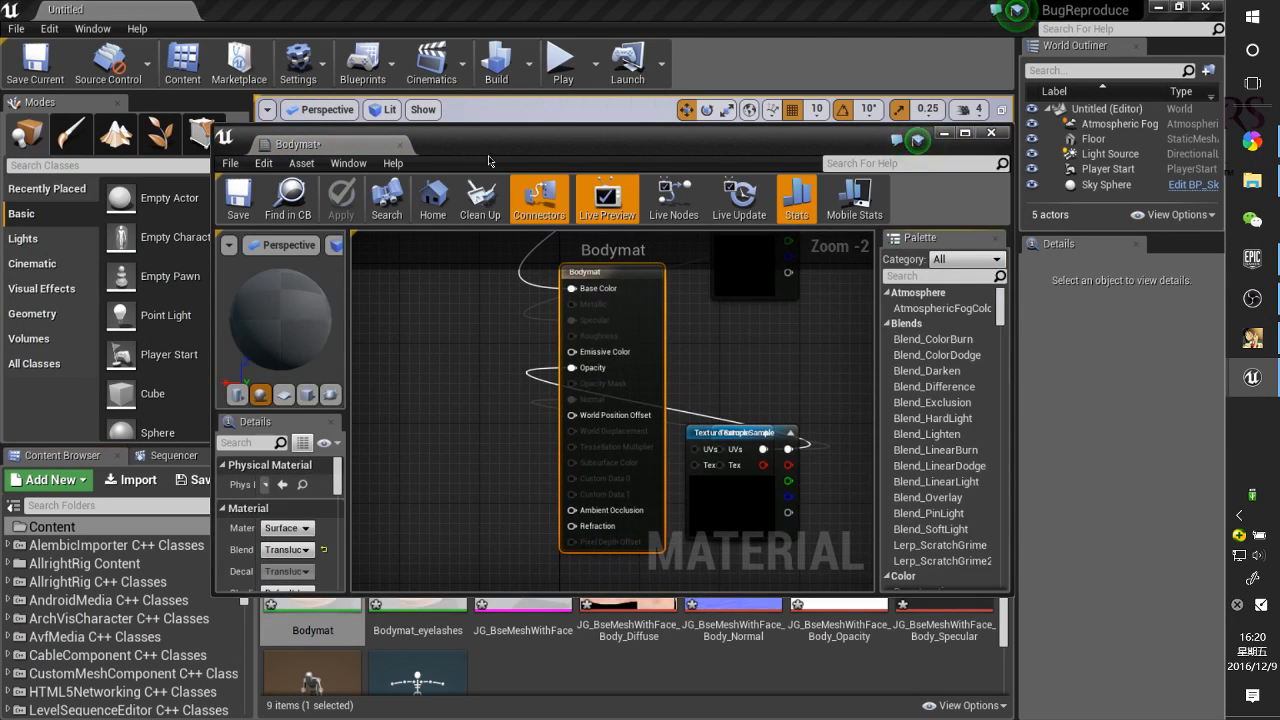
left_click_drag(344, 144, 357, 13)
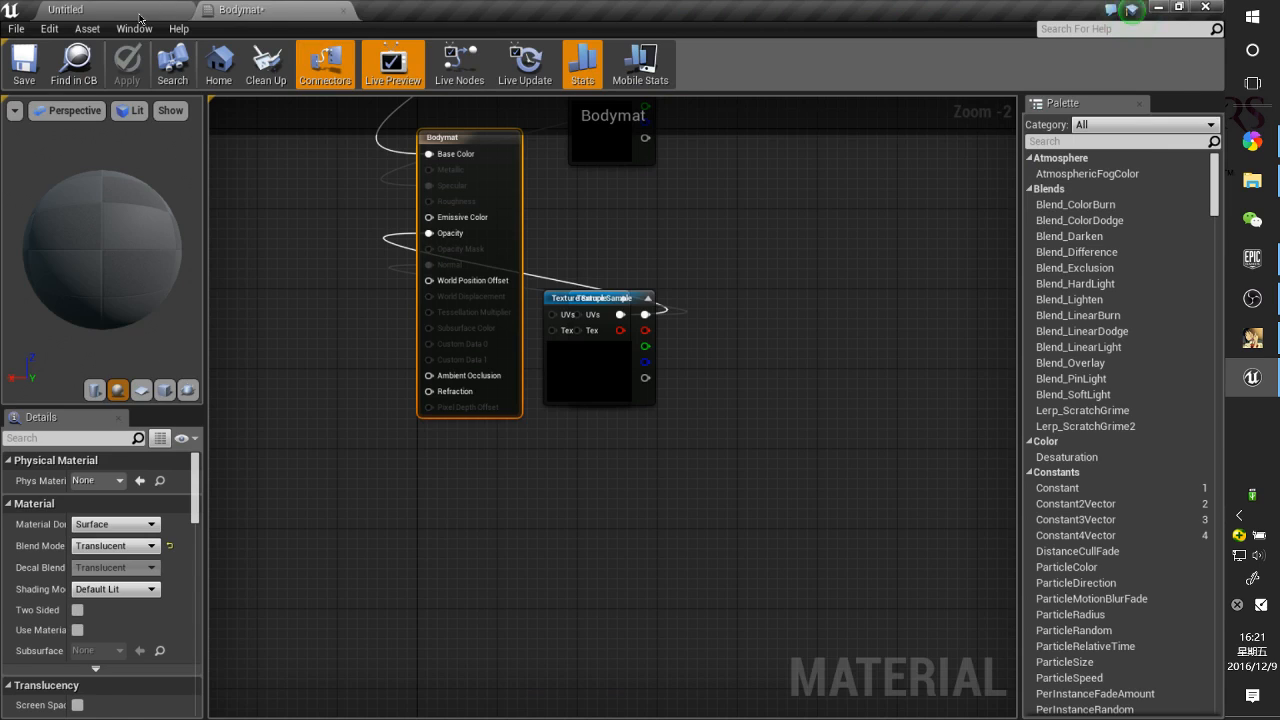
left_click(141, 14)
Place the JG_BseMeshWithFace skeletal mesh on the level's floor and inspect its face up close
left_click_drag(523, 565, 565, 329)
left_click_drag(680, 315, 580, 260, "alt")
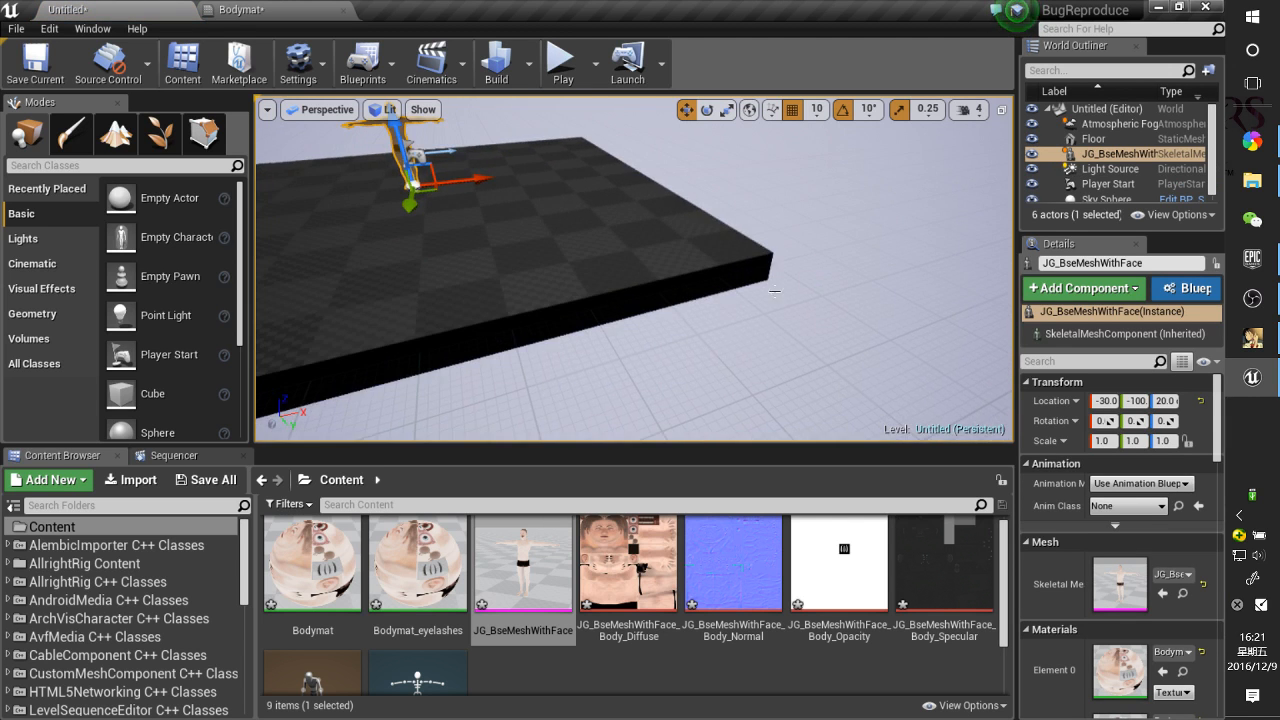
key("f")
left_click_drag(817, 270, 740, 250, "alt")
key("w")
right_click_drag(834, 247, 834, 222)
right_click_drag(797, 268, 797, 215)
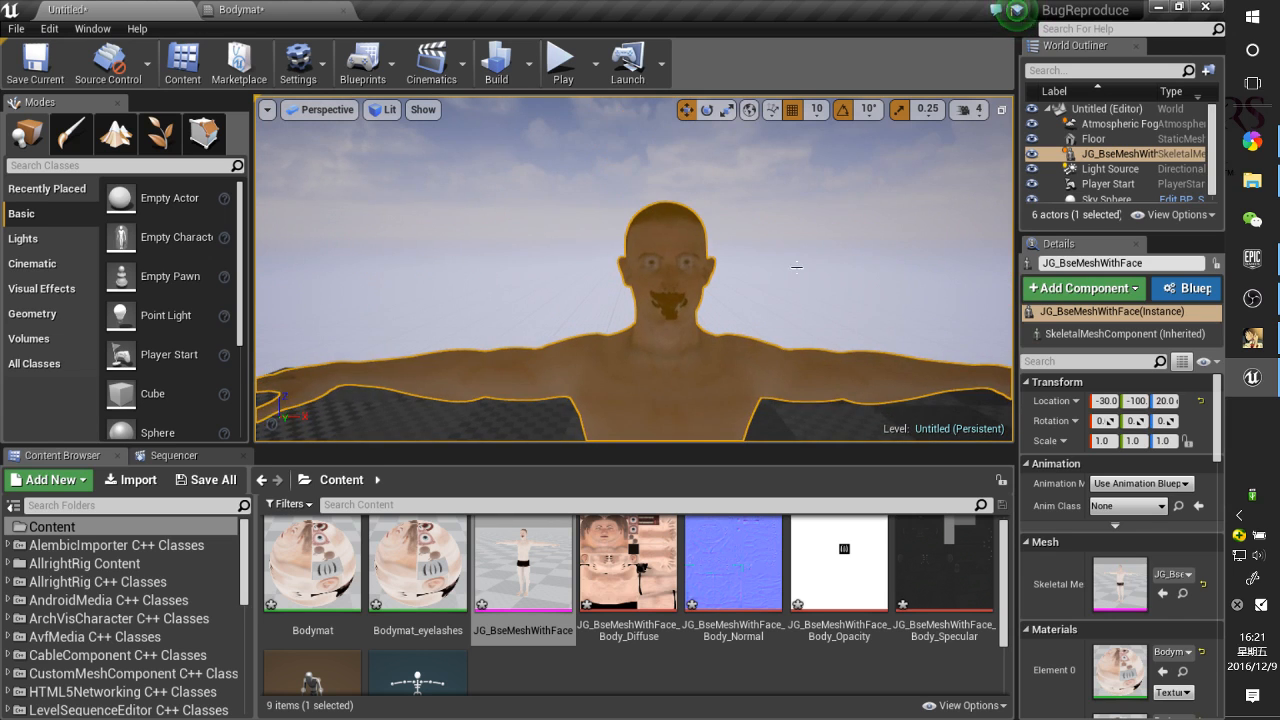
left_click(737, 305)
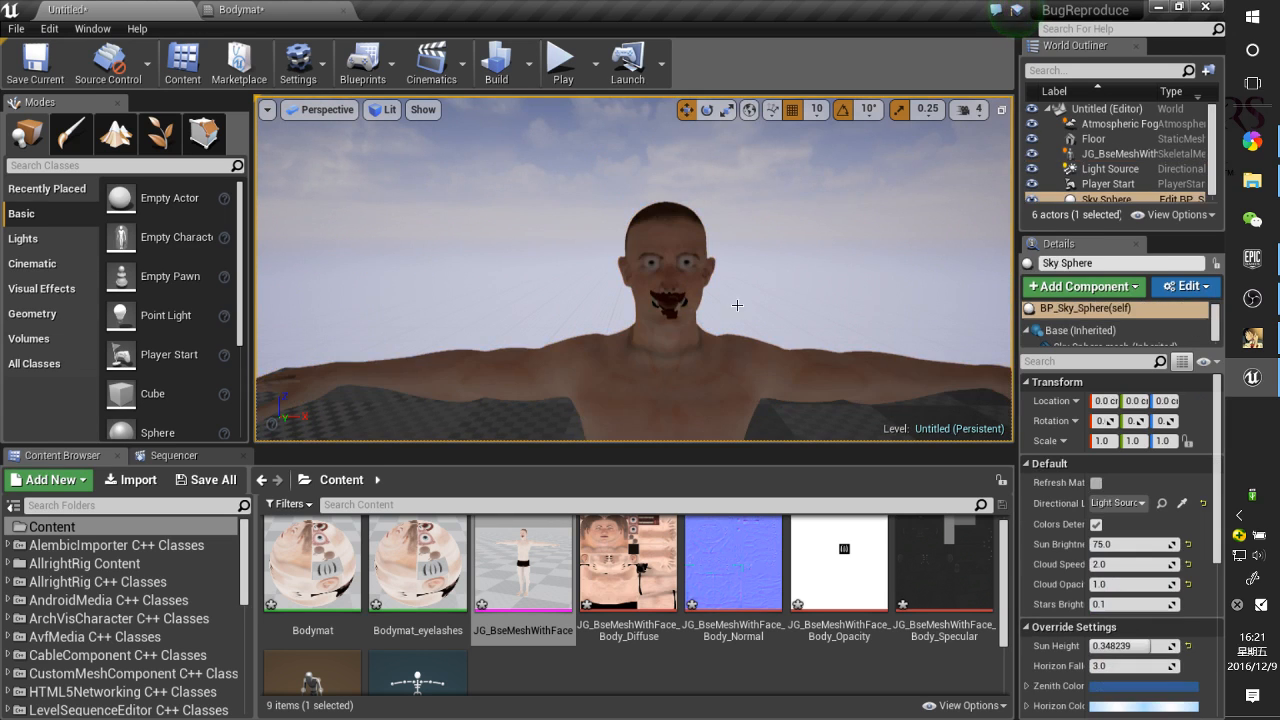
Set Bodymat's blend mode to Opaque and its shading model to Subsurface Profile, save the material and close it
left_click(300, 10)
left_click(123, 546)
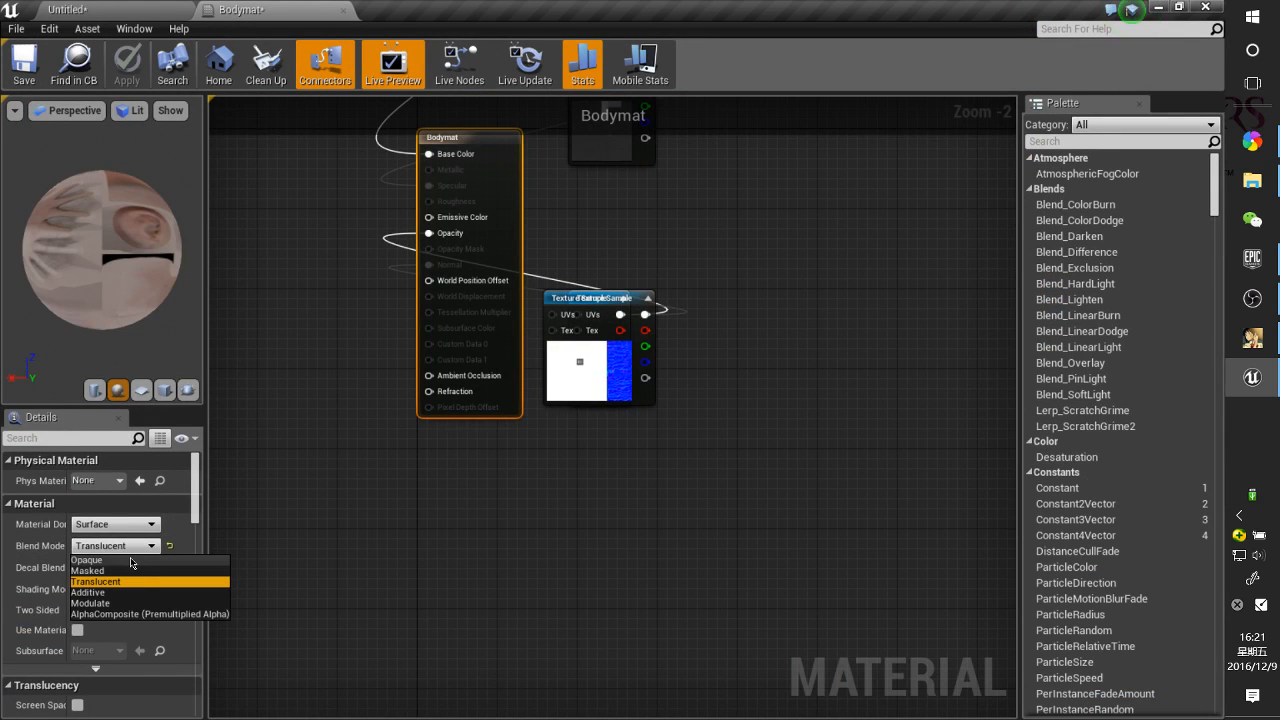
left_click(110, 563)
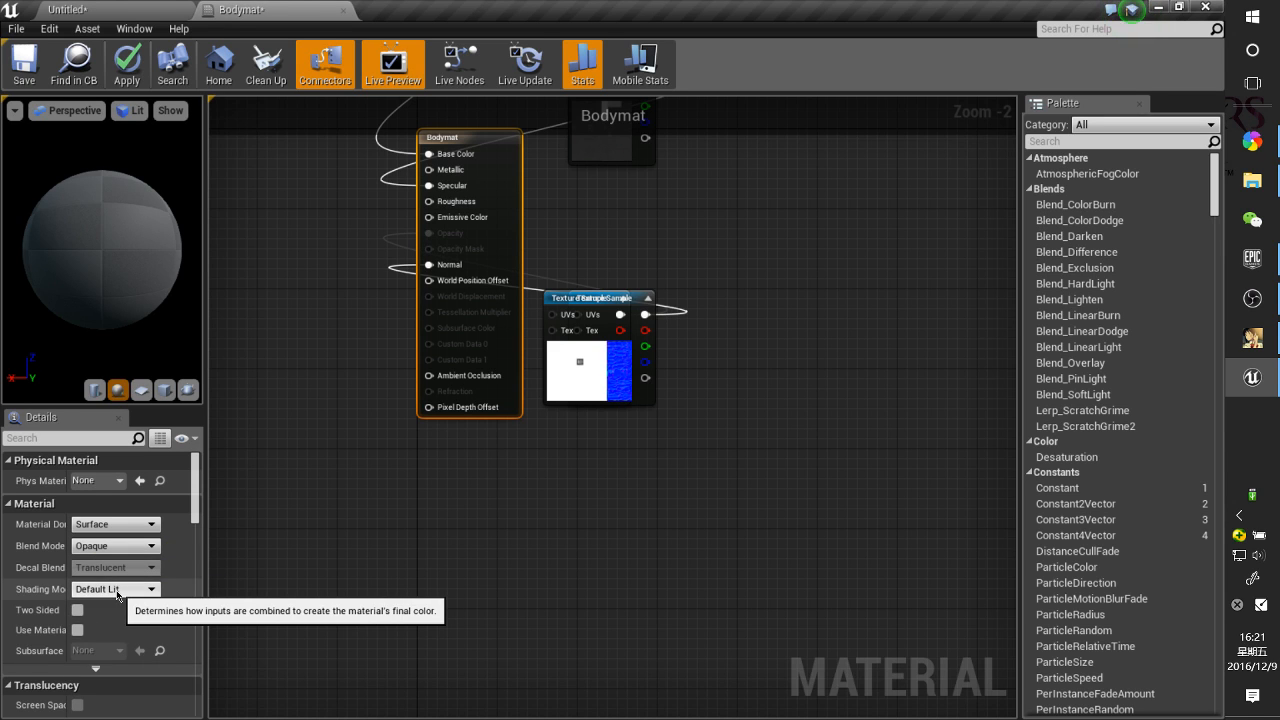
left_click(115, 589)
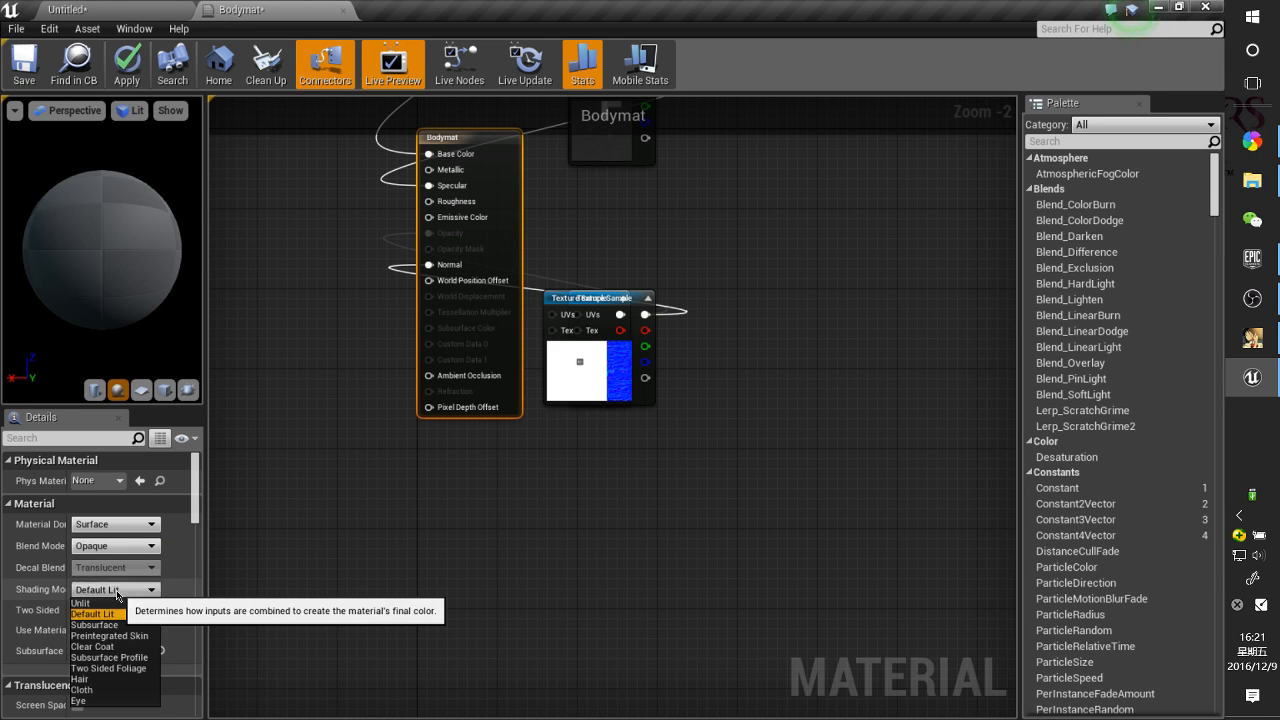
left_click(132, 658)
key("ctrl+s")
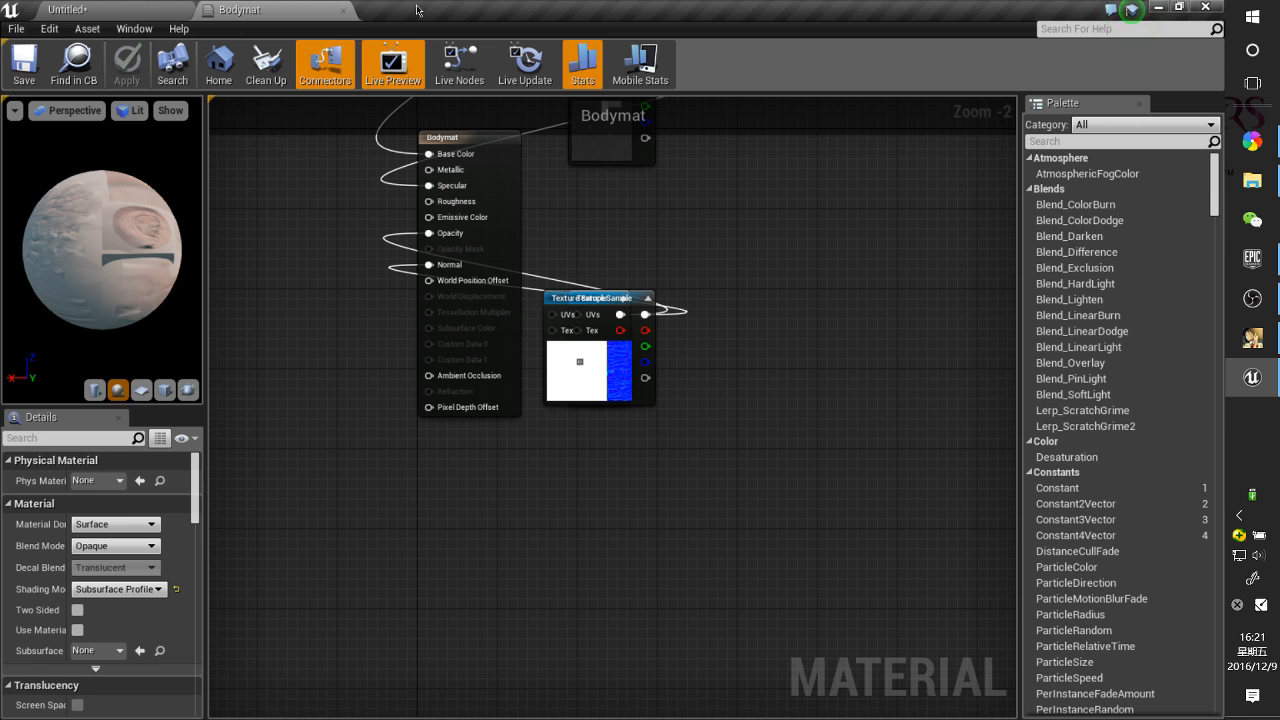
left_click(343, 10)
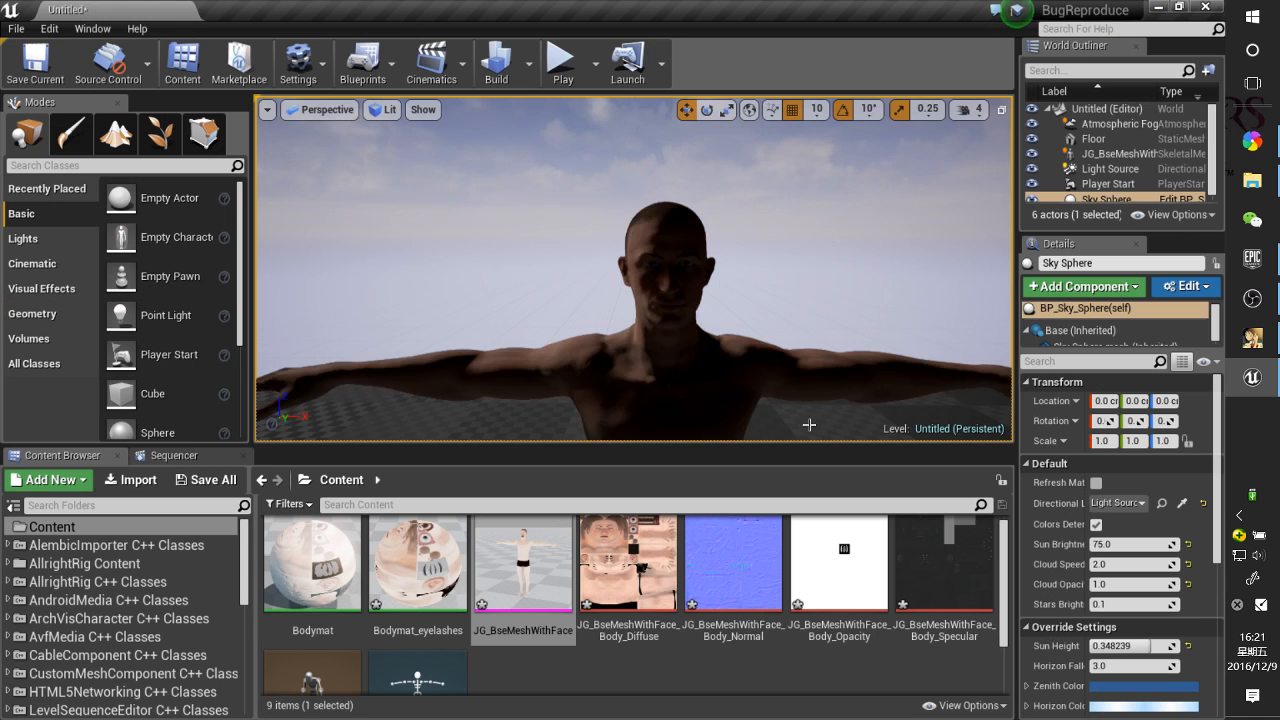
Try raising the character mesh in the level to a Z location of 70, and undo the move
left_click(671, 366)
key("f")
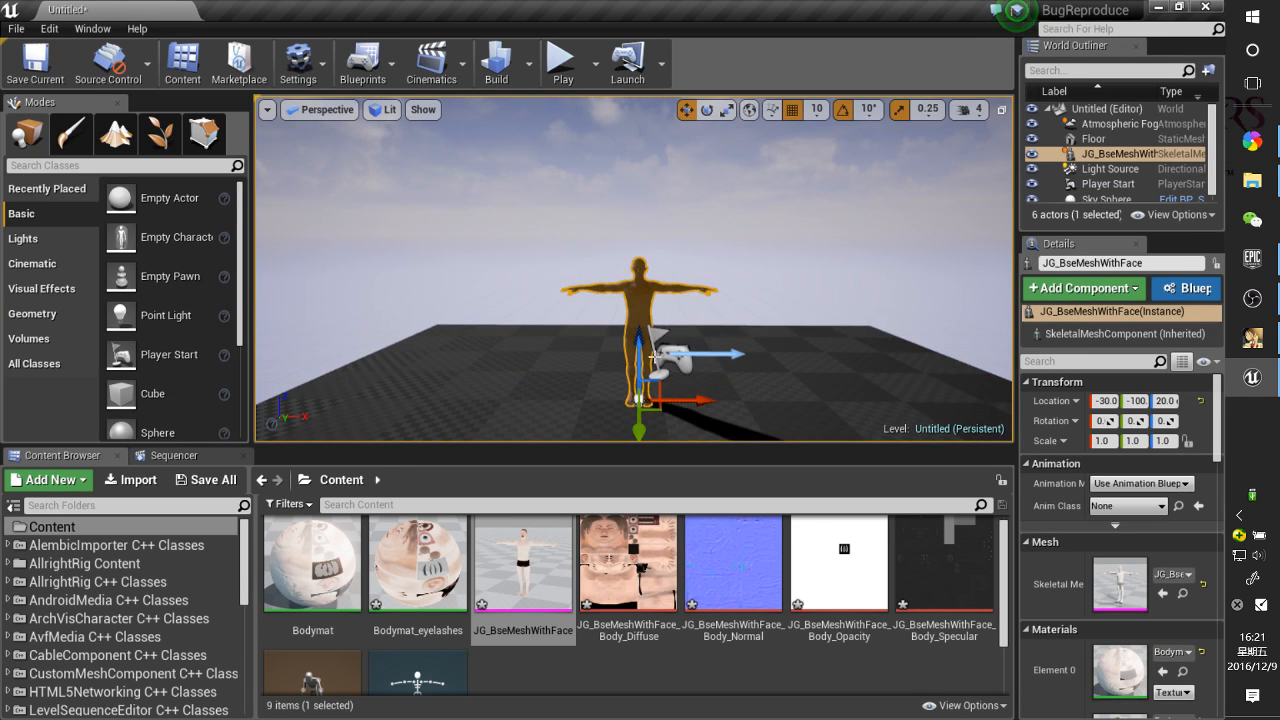
left_click_drag(643, 345, 649, 305)
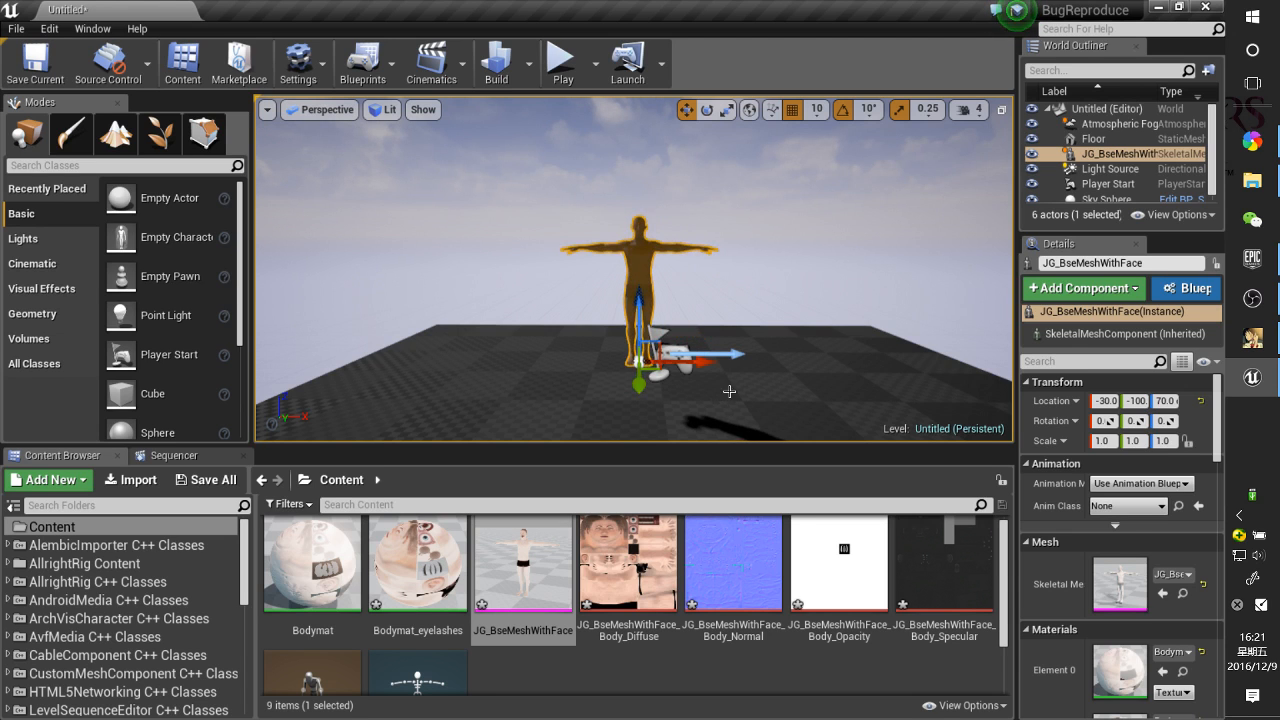
key("ctrl+z")
Add a point light in front of the character, raise it to a Z location of about 187, and inspect the lit face
scroll(677, 357, "up", 2)
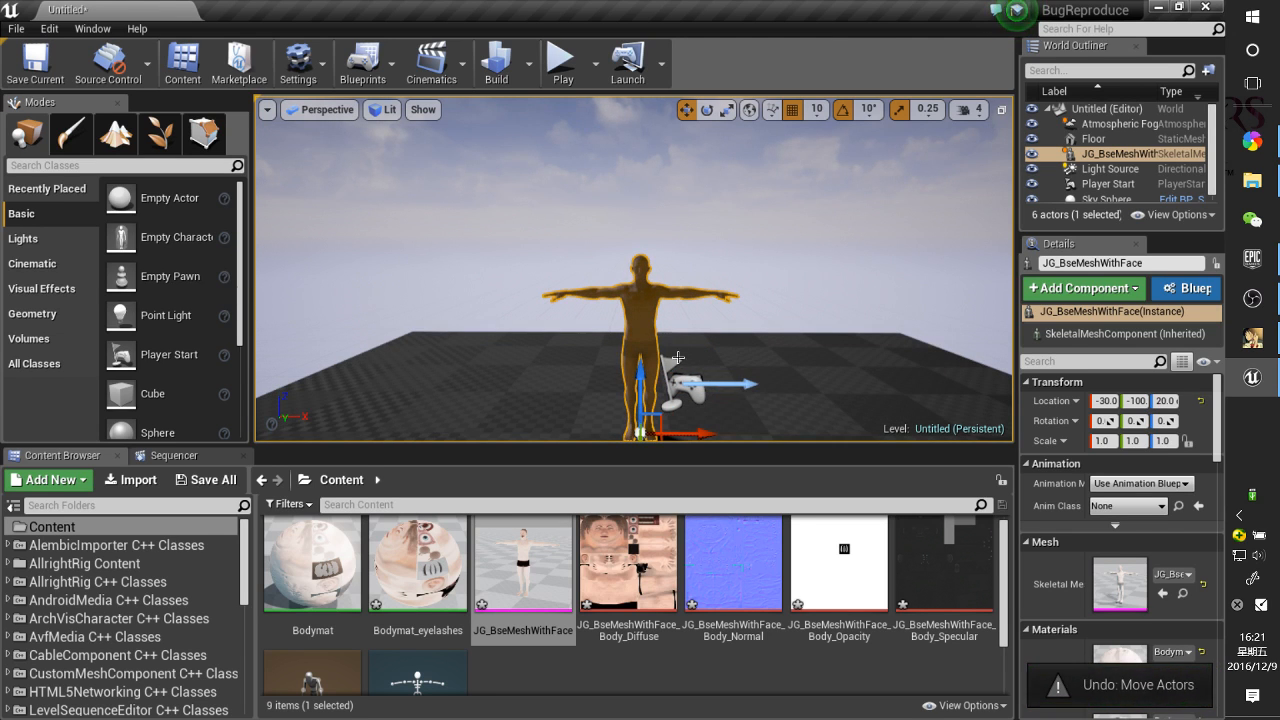
left_click(641, 314)
left_click_drag(648, 341, 649, 355)
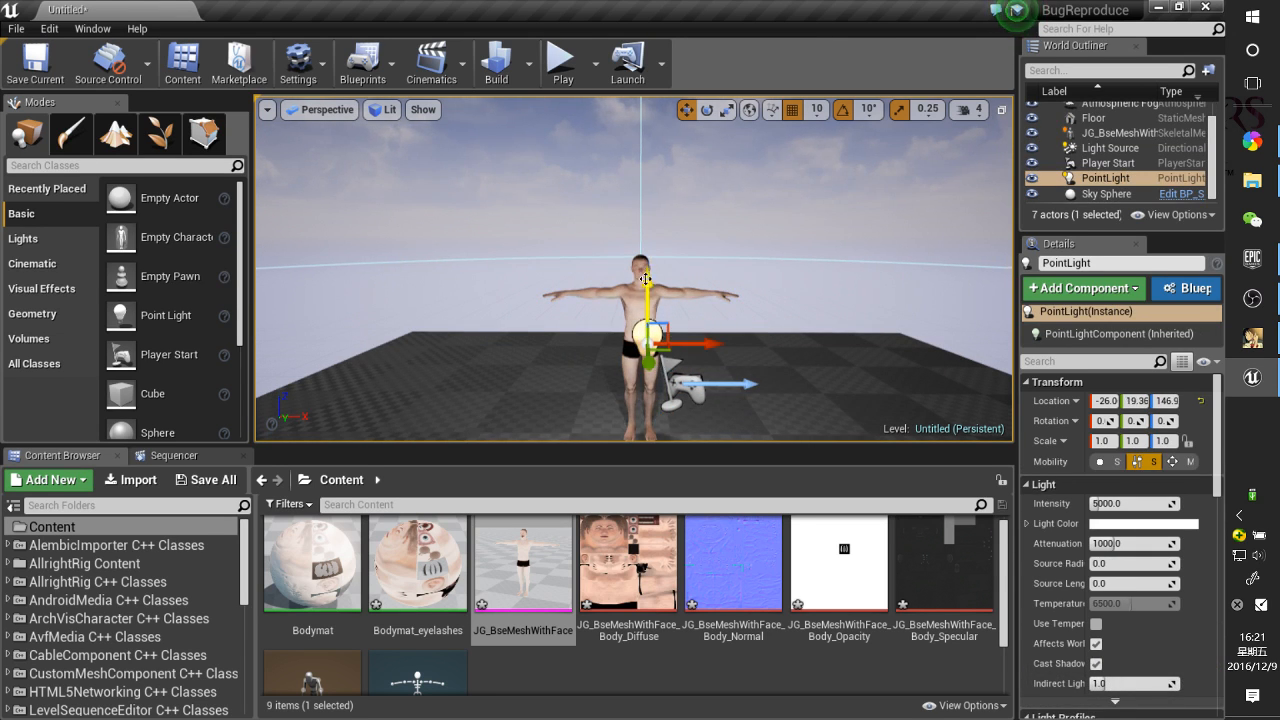
left_click_drag(650, 308, 651, 252)
key("f")
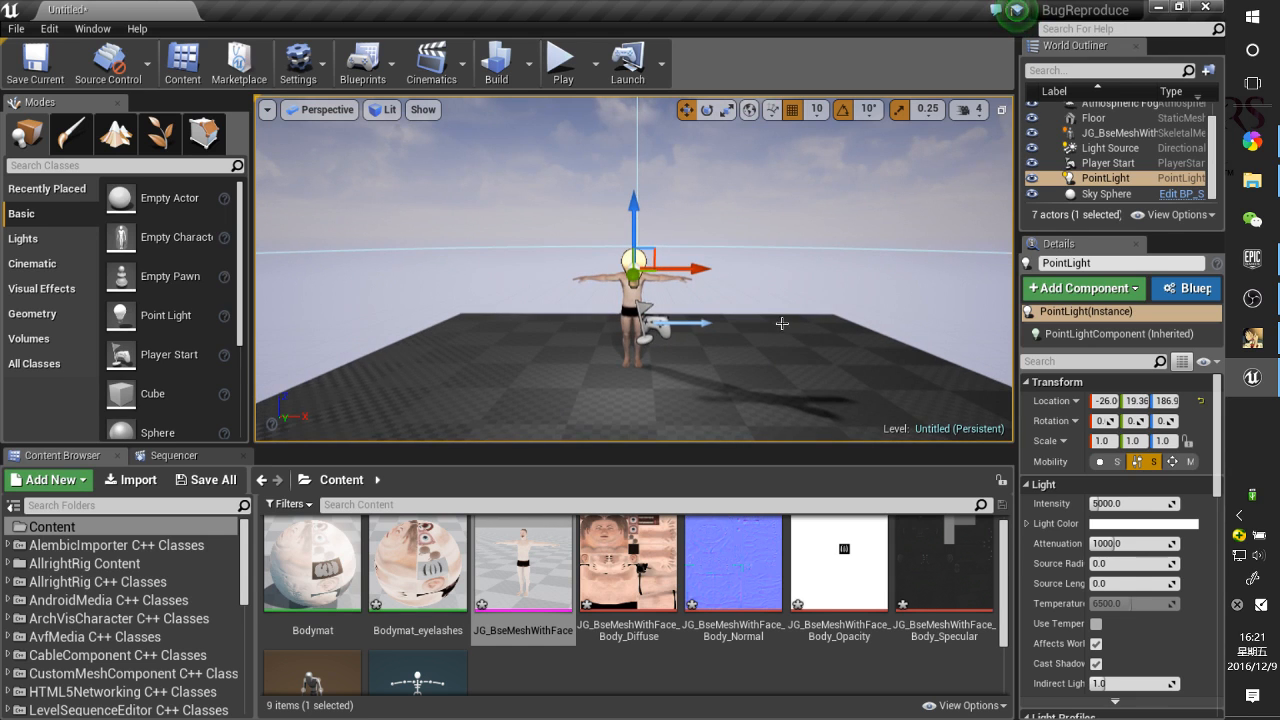
left_click(628, 312)
key("f")
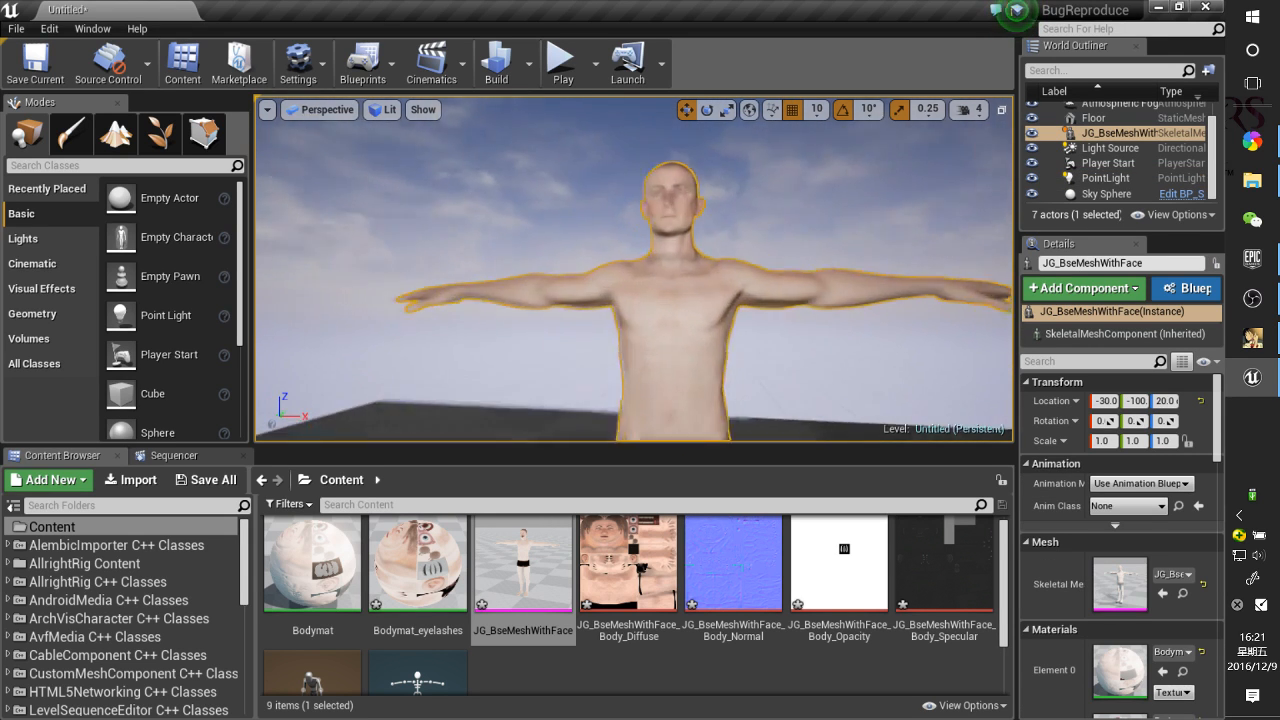
Look into the Mixamo folder of AllrightRig Content for its rig assets and return to the project's Content folder
left_click(90, 563)
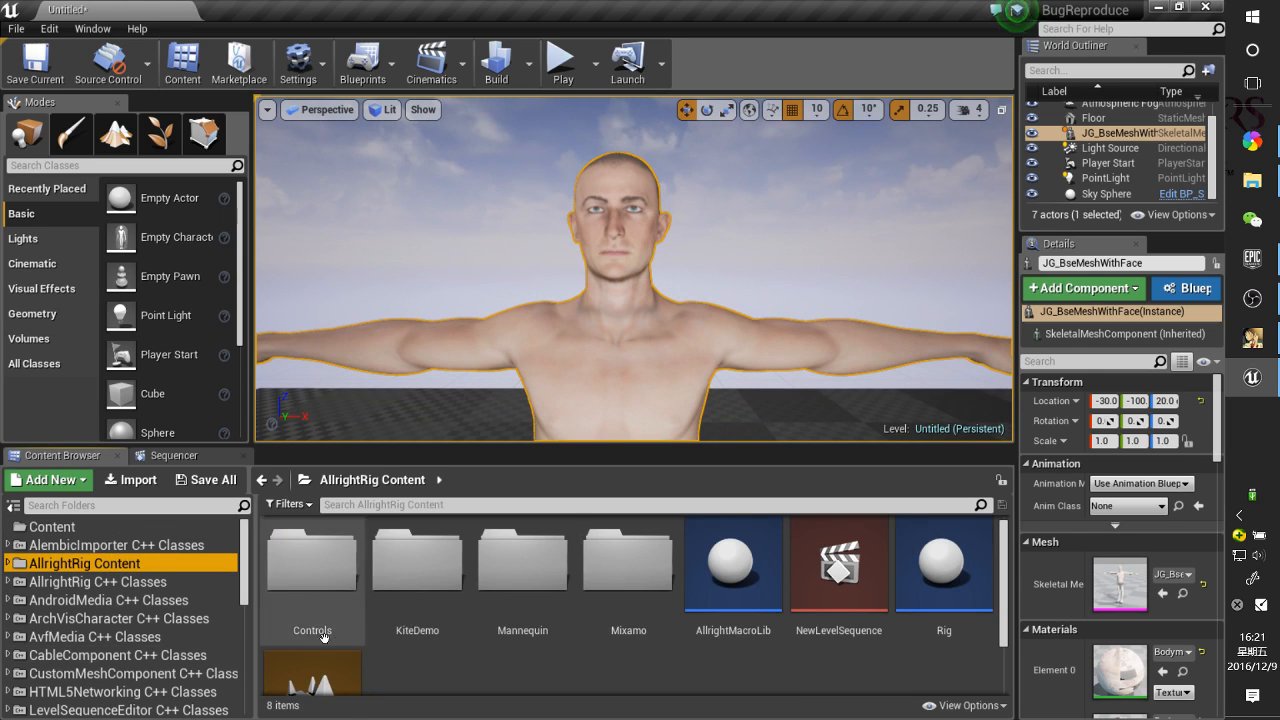
double_click(640, 617)
left_click(640, 590)
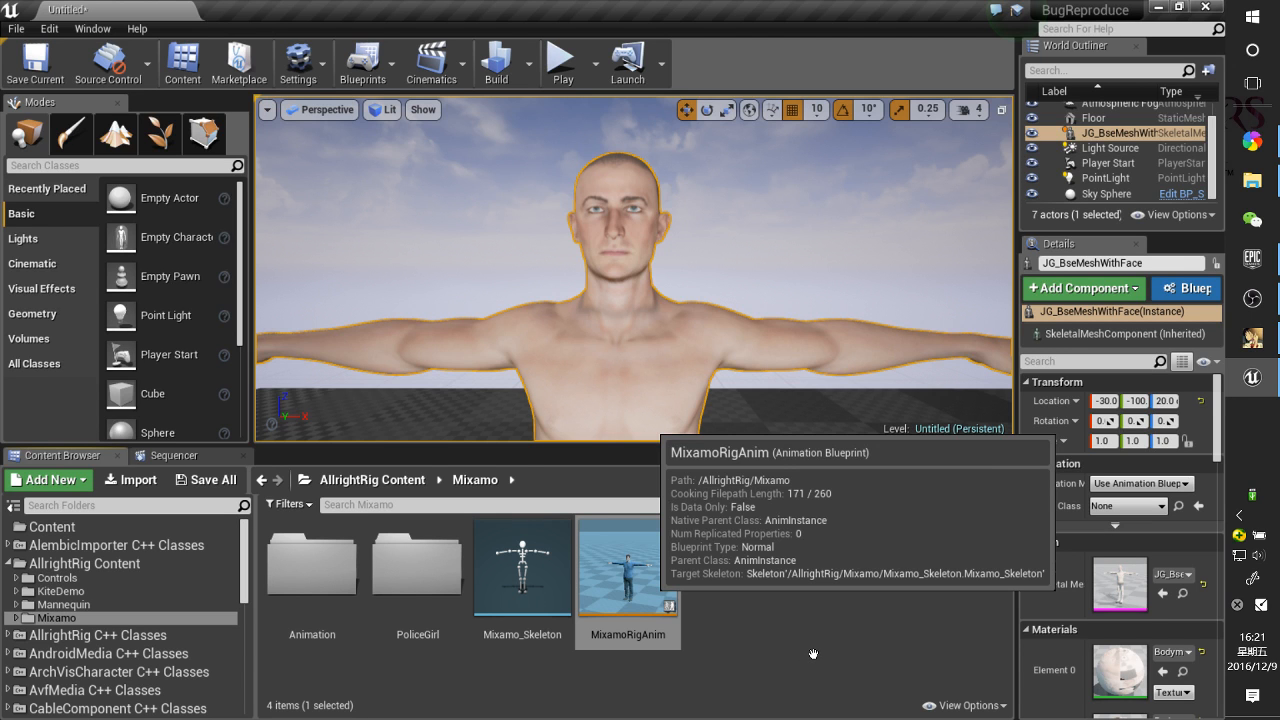
left_click(131, 530)
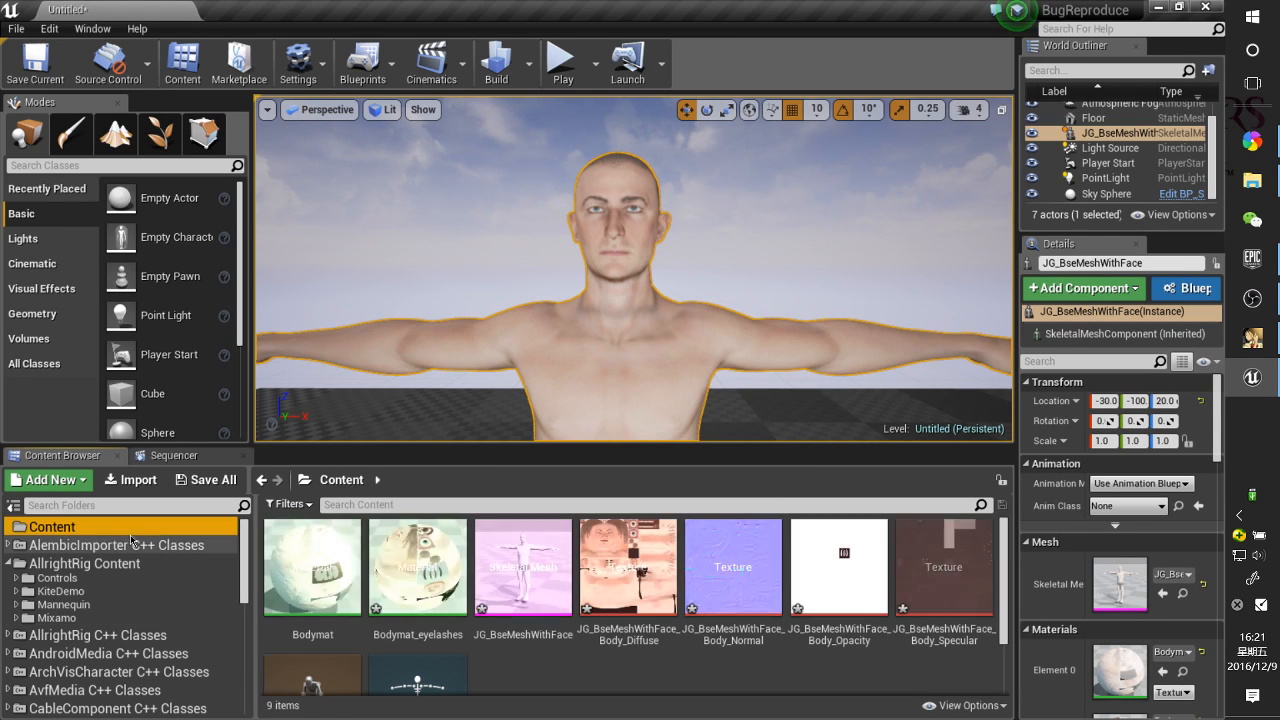
Open the JG_BseMeshWithFace skeletal mesh, dock its editor into the main window and switch to its skeleton
right_click(537, 574)
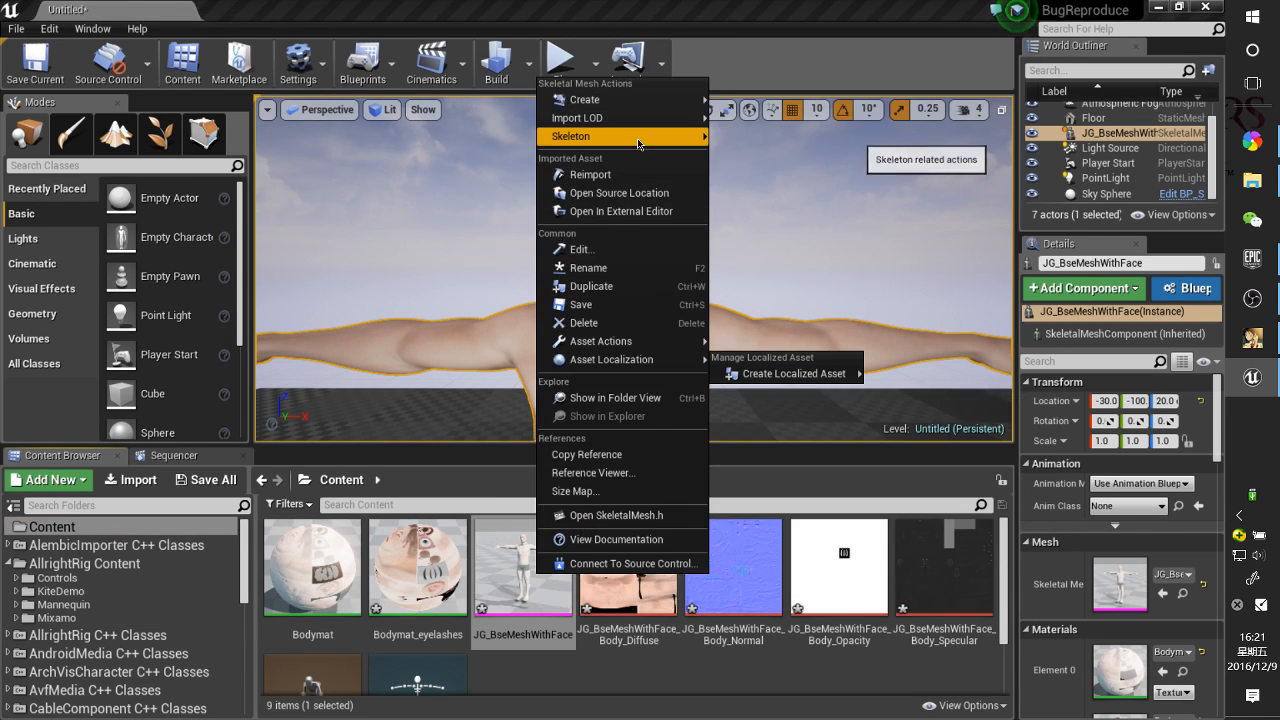
left_click(523, 579)
double_click(523, 579)
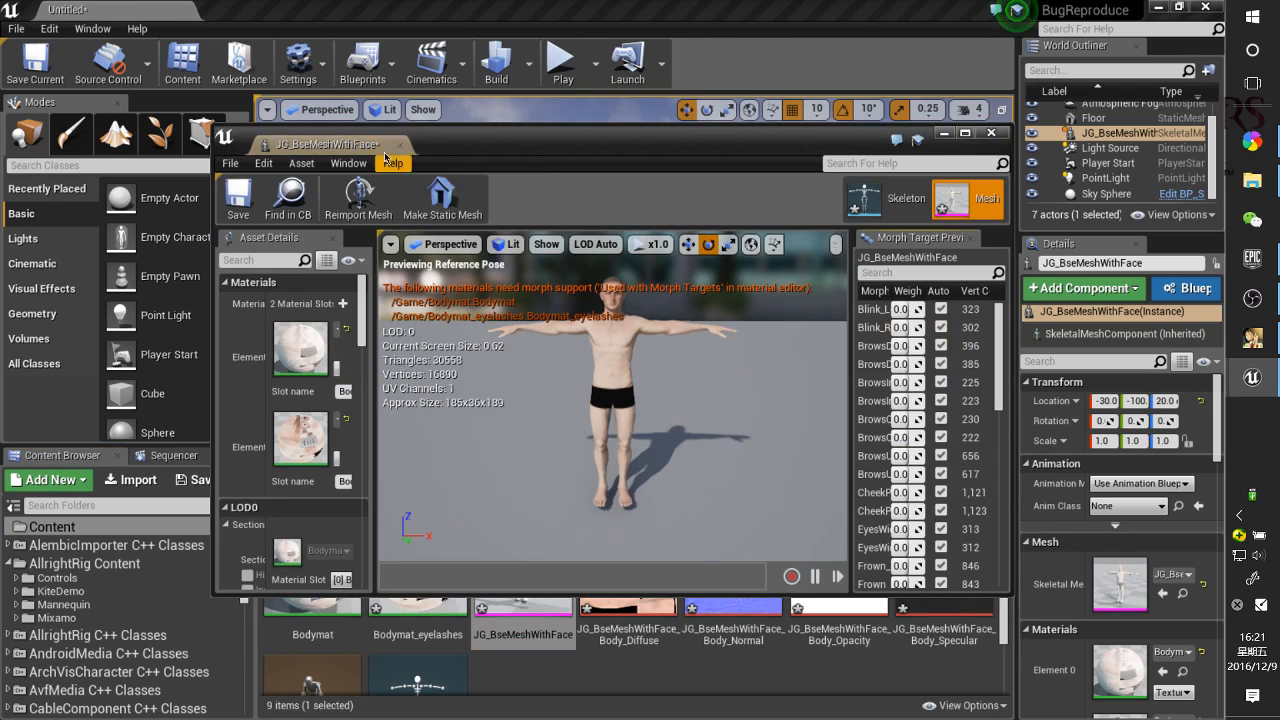
left_click_drag(340, 144, 298, 12)
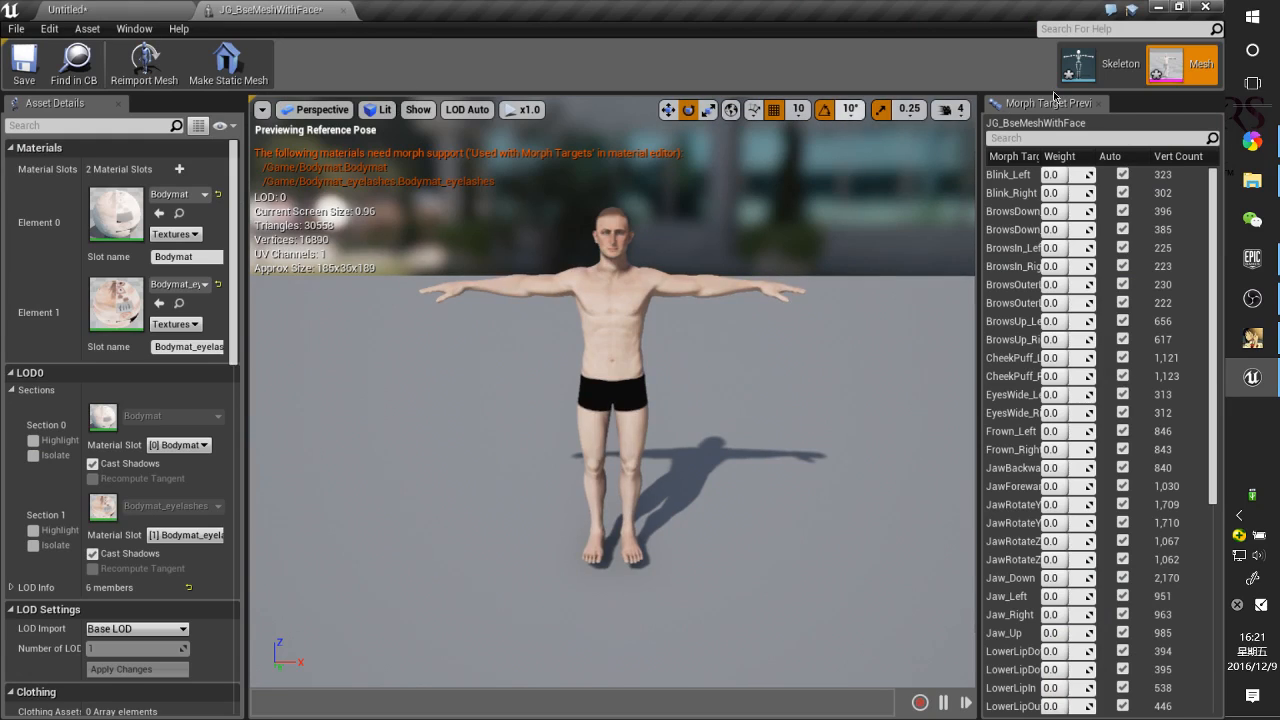
left_click(1080, 65)
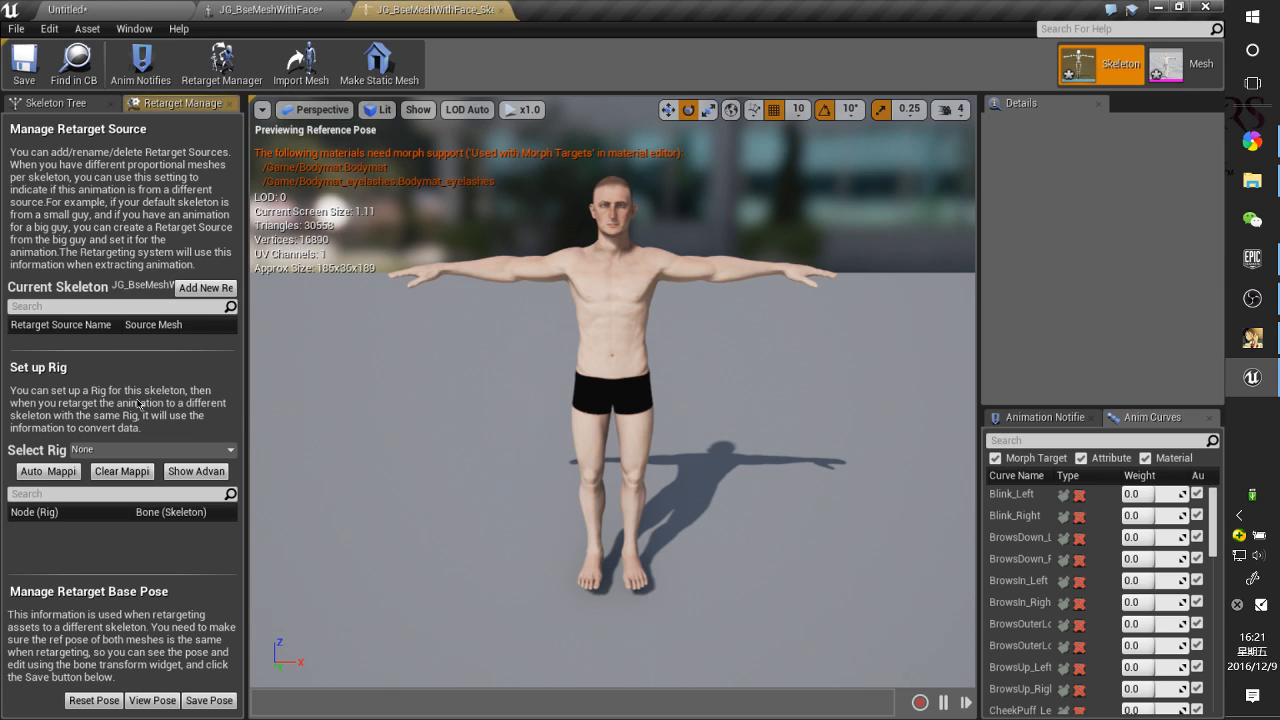
Assign the Humanoid rig to the skeleton in the Retarget Manager and show its advanced bone mapping down to the custom nodes
left_click(136, 451)
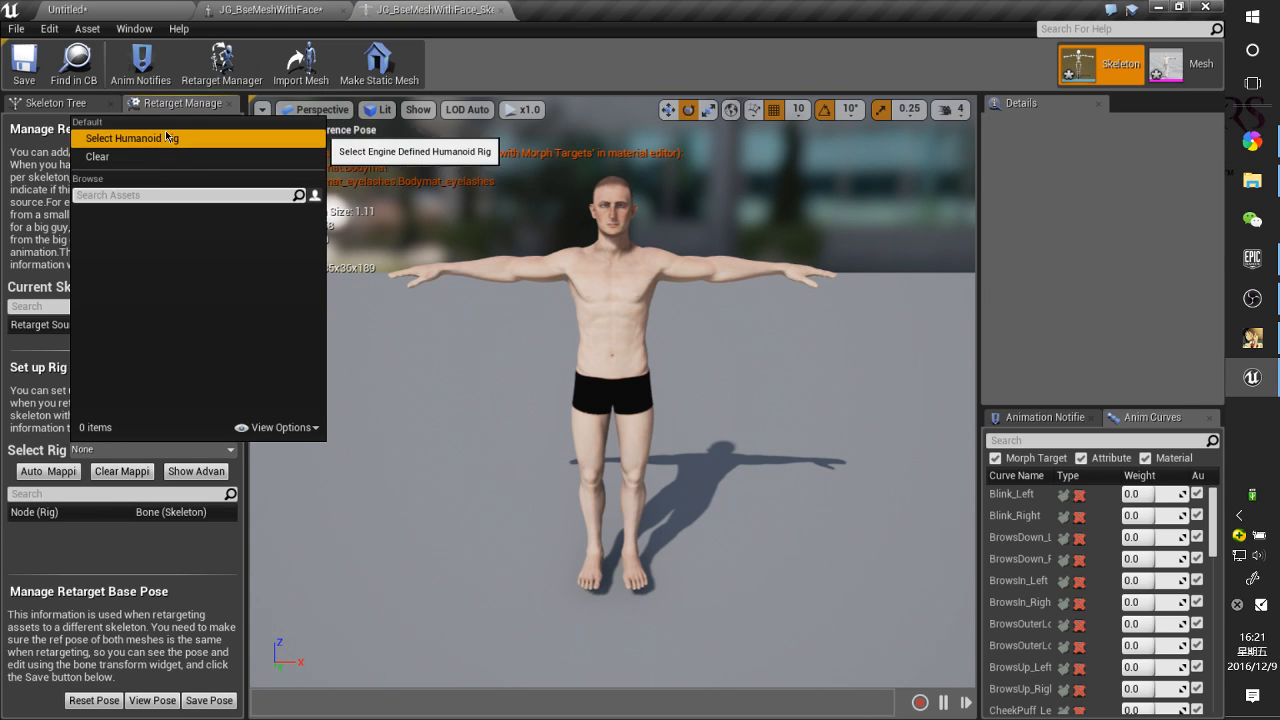
left_click(200, 137)
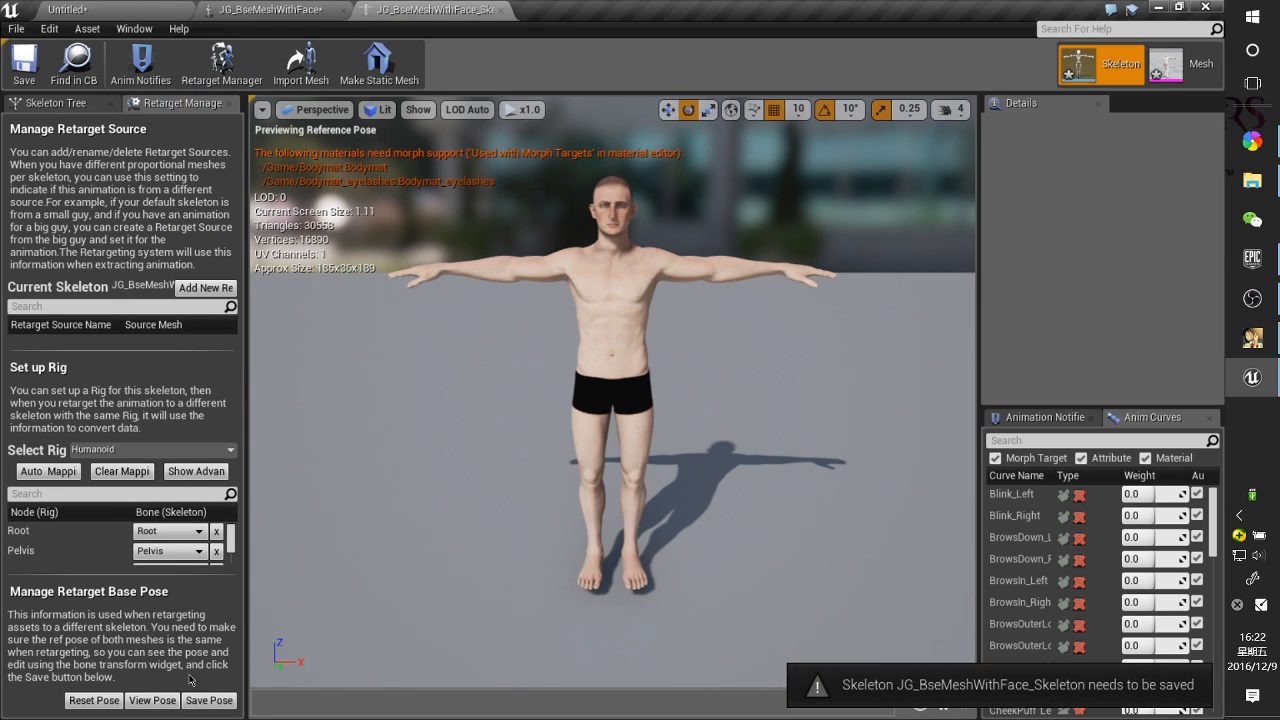
left_click(196, 471)
left_click_drag(231, 538, 232, 567)
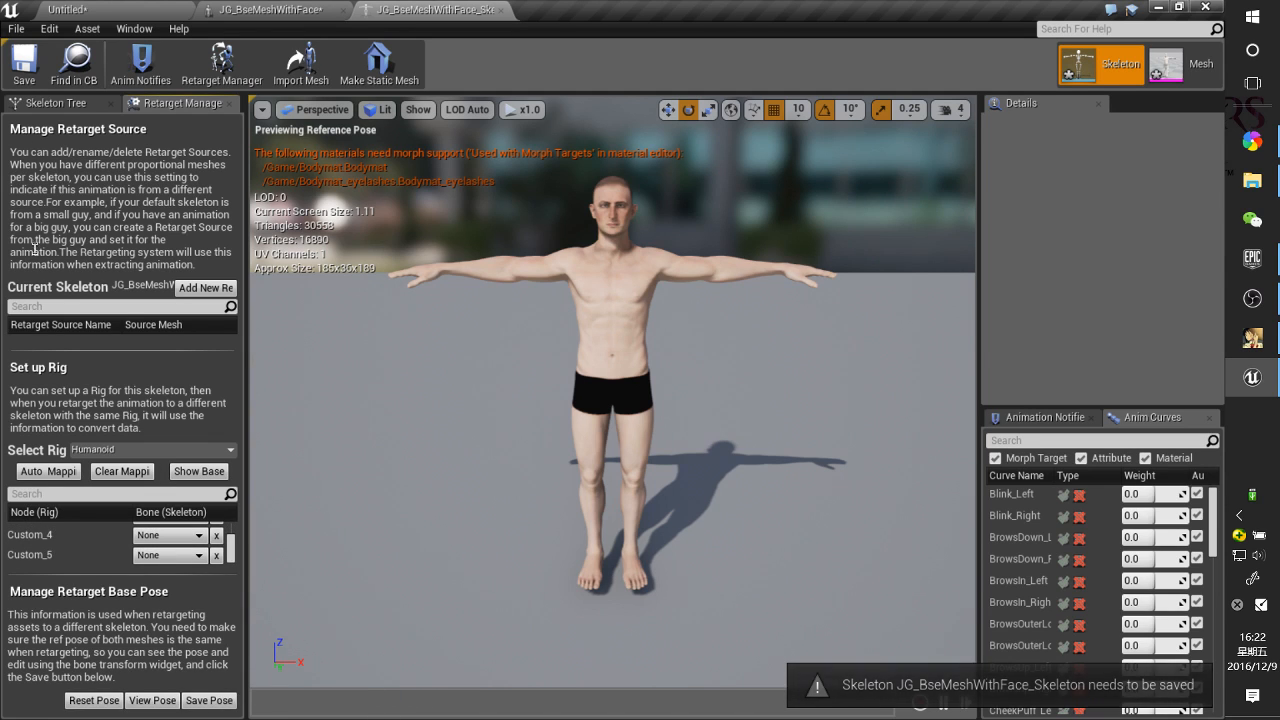
Close the skeleton and skeletal mesh editors and open the Mixamo folder of AllrightRig Content
left_click(501, 10)
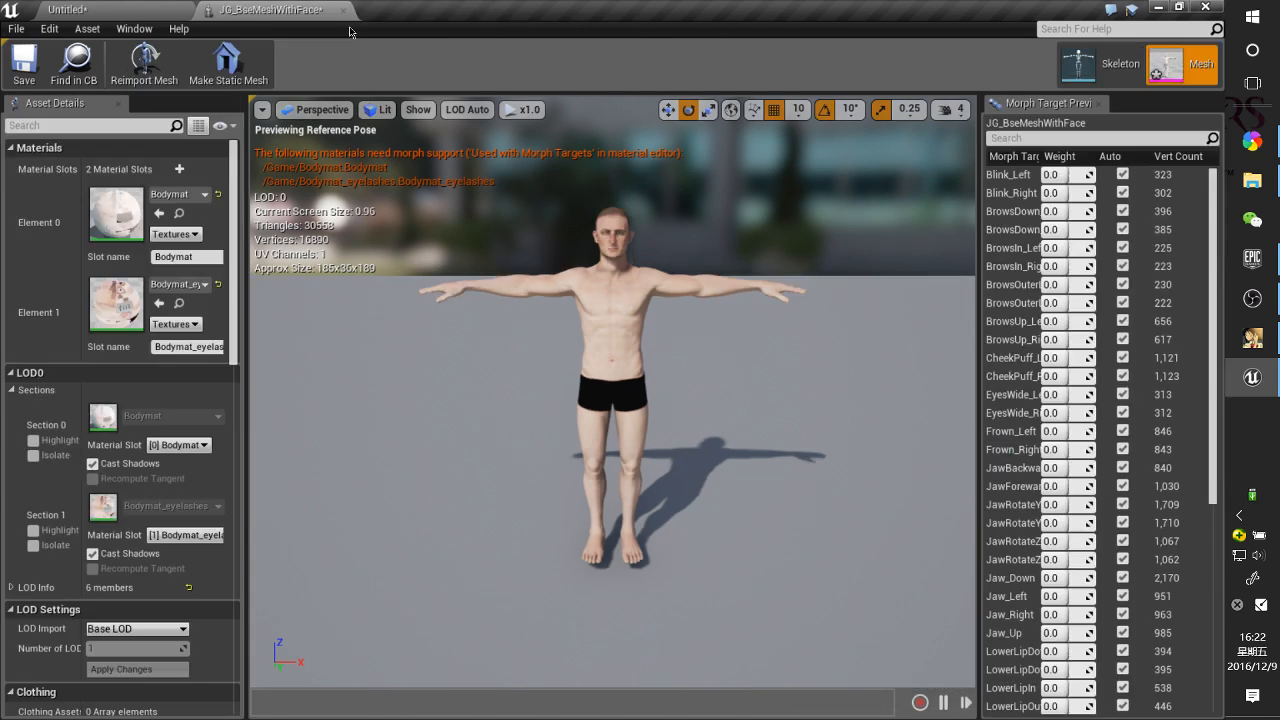
left_click(340, 11)
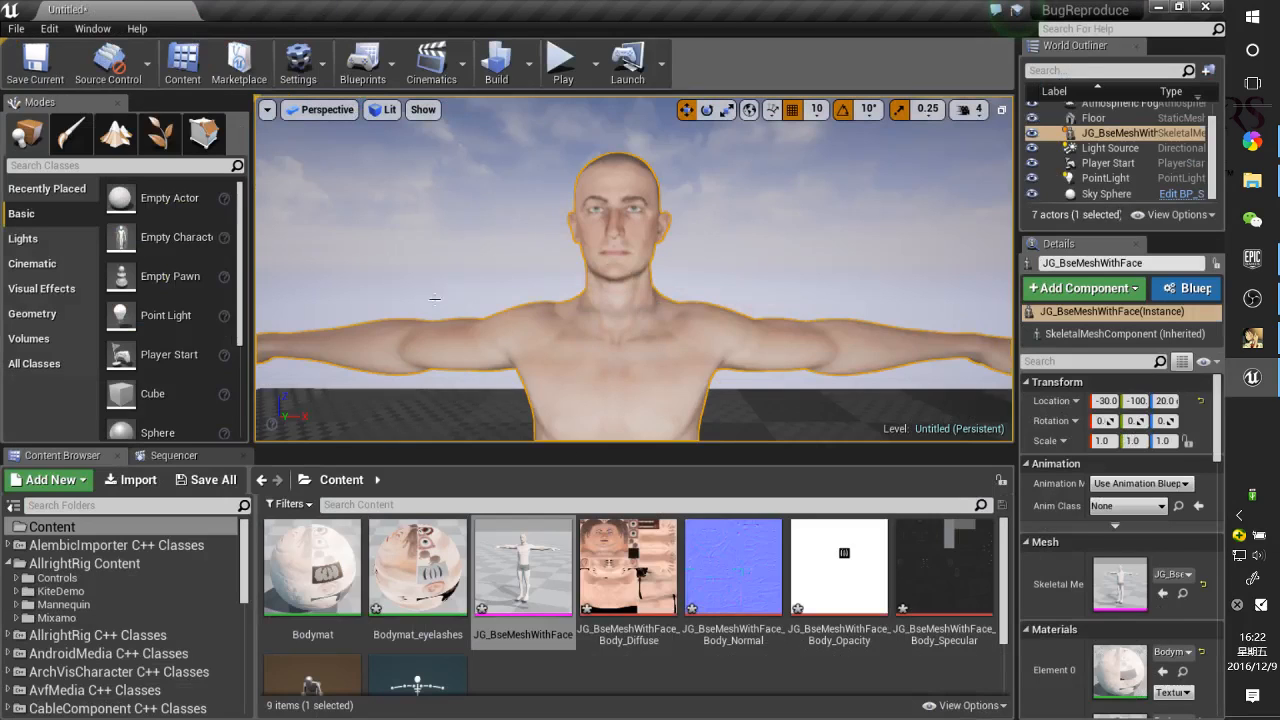
right_click(550, 590)
left_click(88, 578)
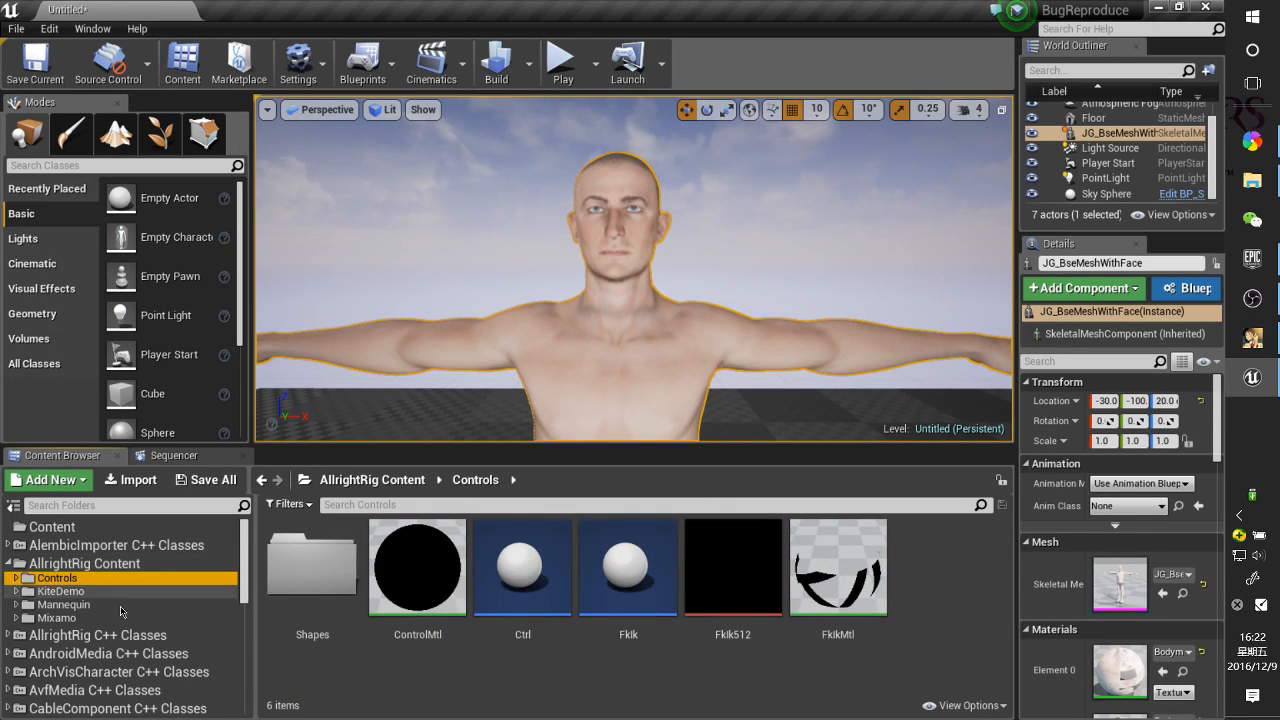
left_click(57, 618)
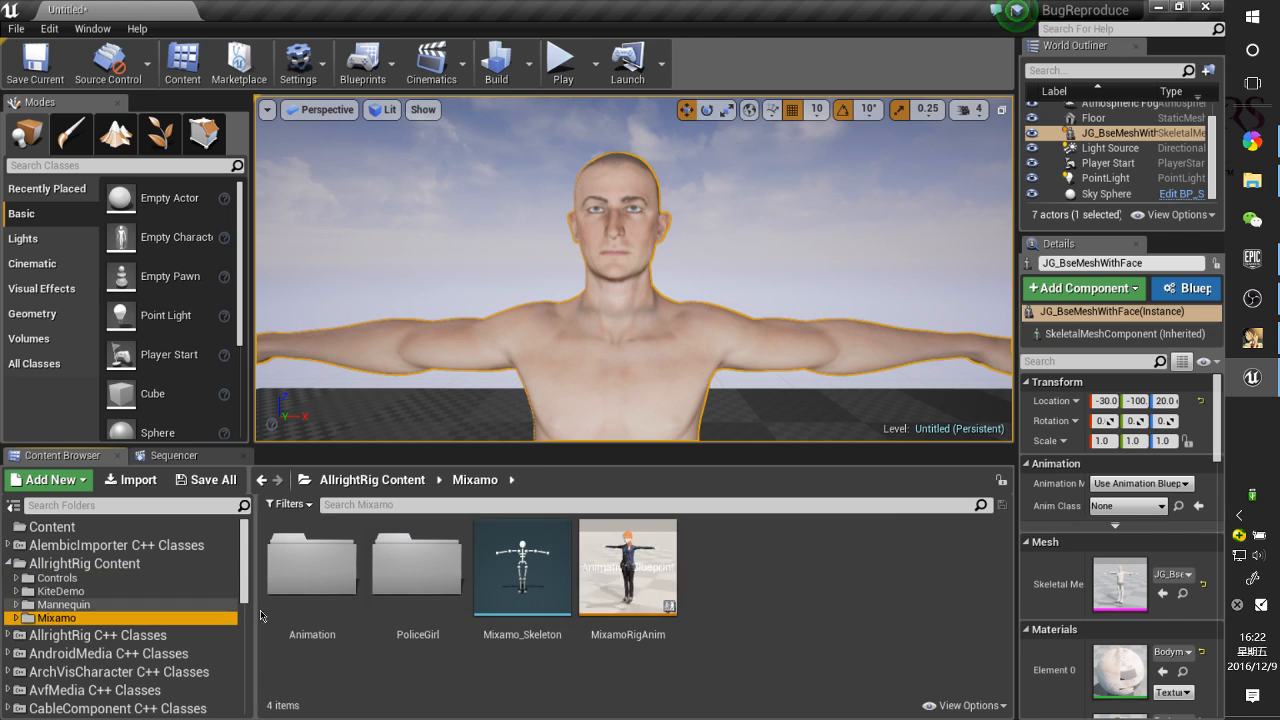
Duplicate the MixamoRigAnim animation blueprint and retarget it to JG_BseMeshWithFace_Skeleton in the Content folder
left_click(630, 565)
right_click(631, 565)
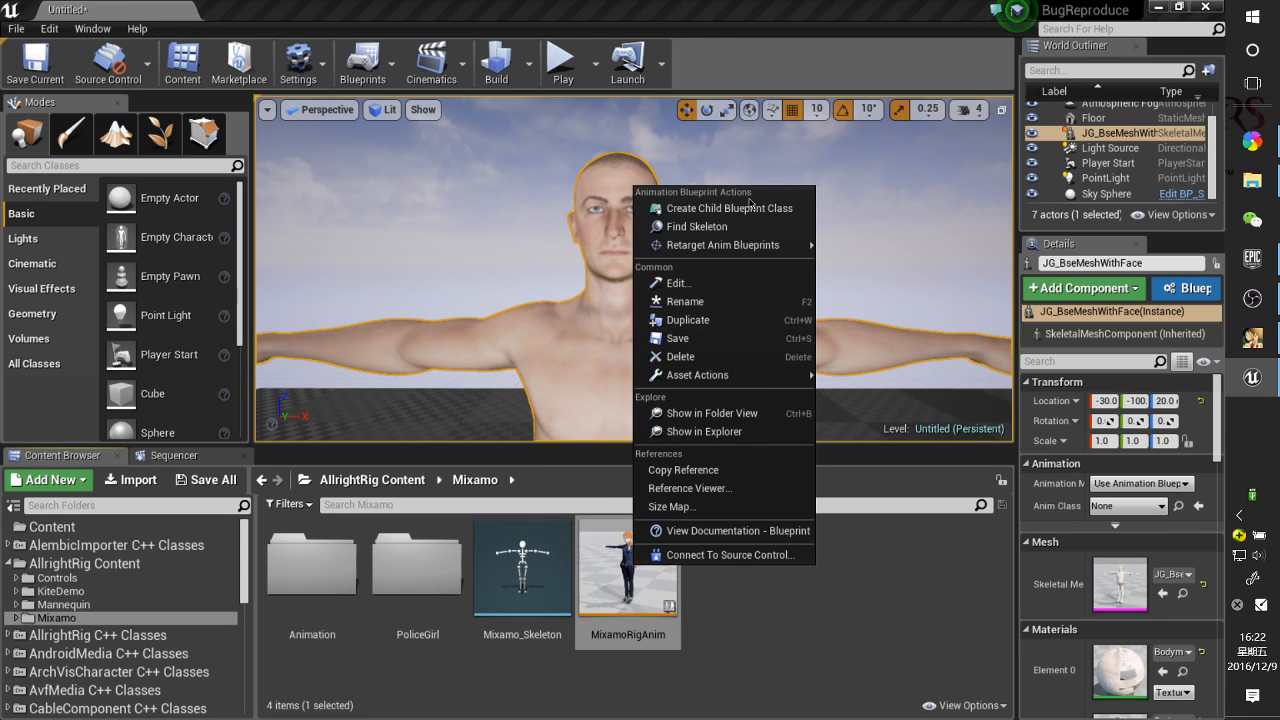
mouse_move(805, 250)
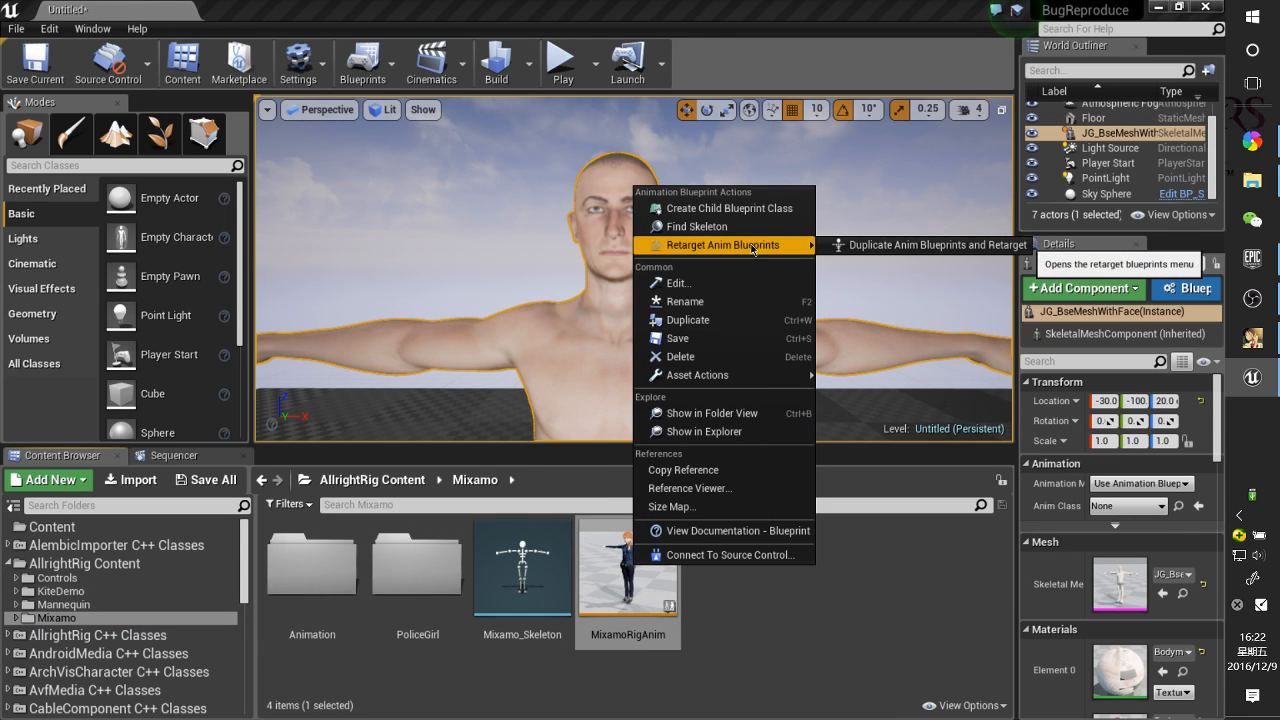
left_click(908, 248)
left_click(370, 276)
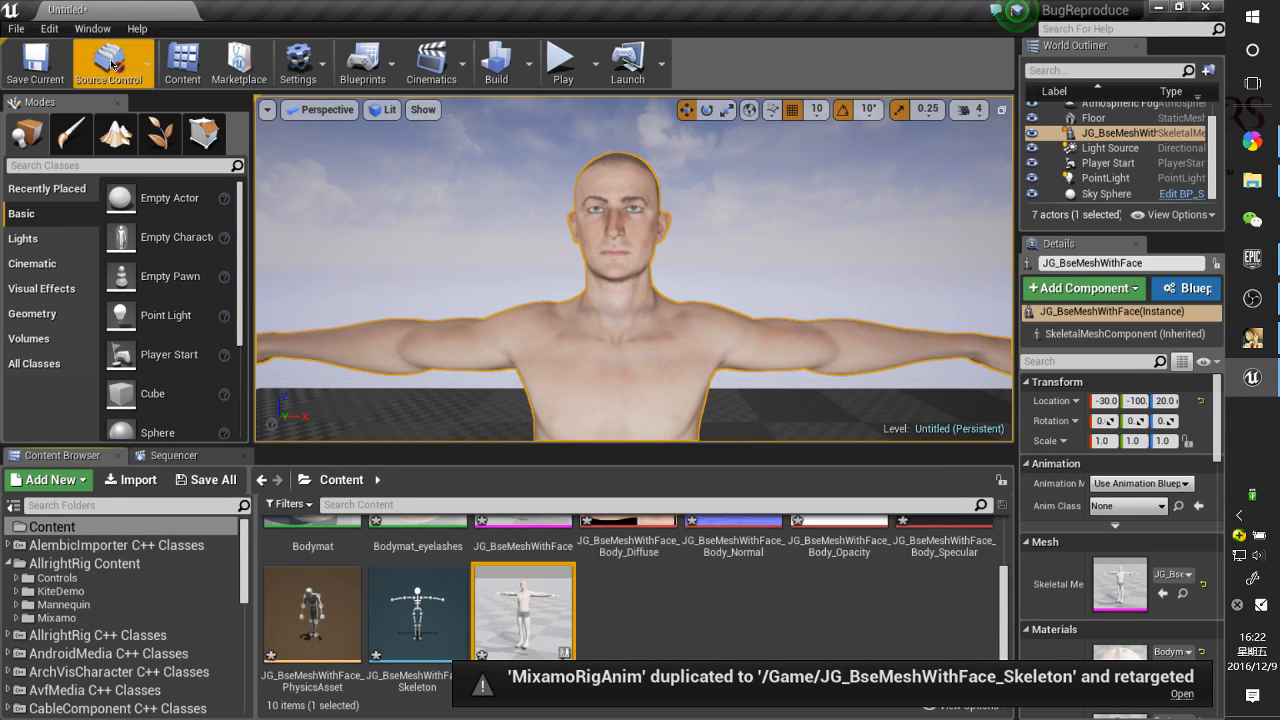
Open the AllrightRig tool and load the rig settings of the MixamoRig preset
left_click(75, 29)
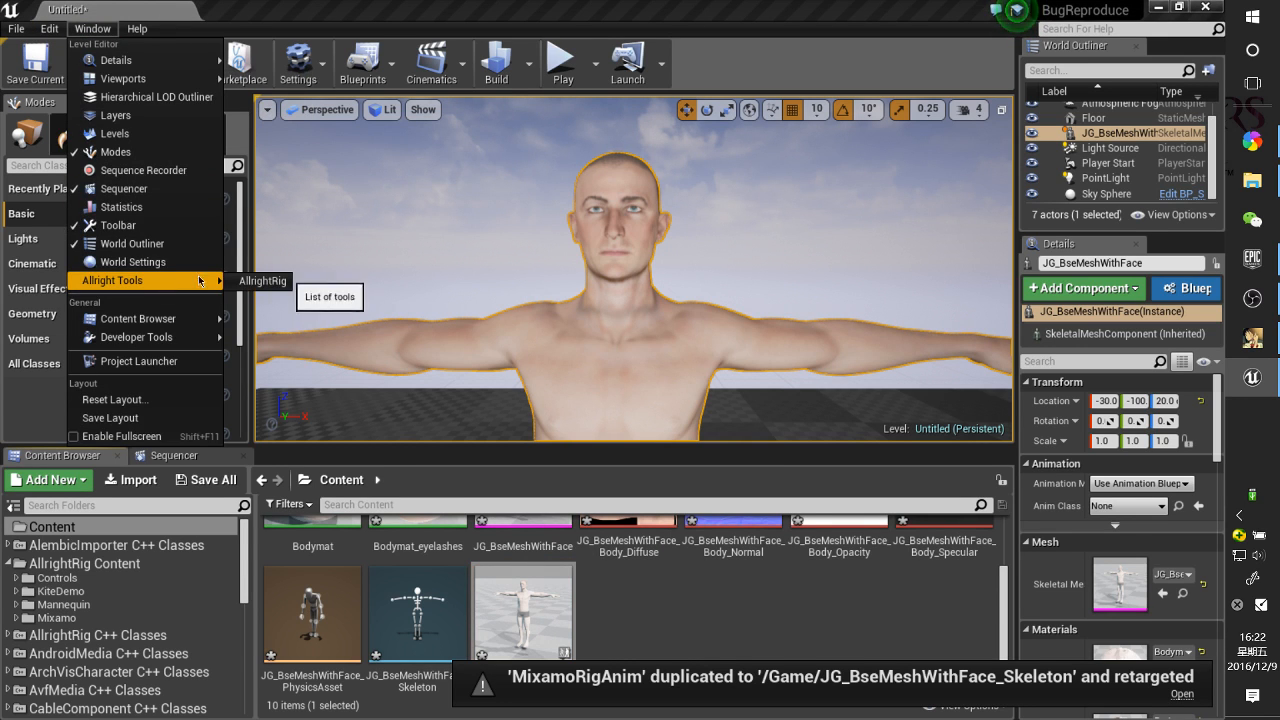
left_click(330, 296)
left_click_drag(606, 130, 873, 124)
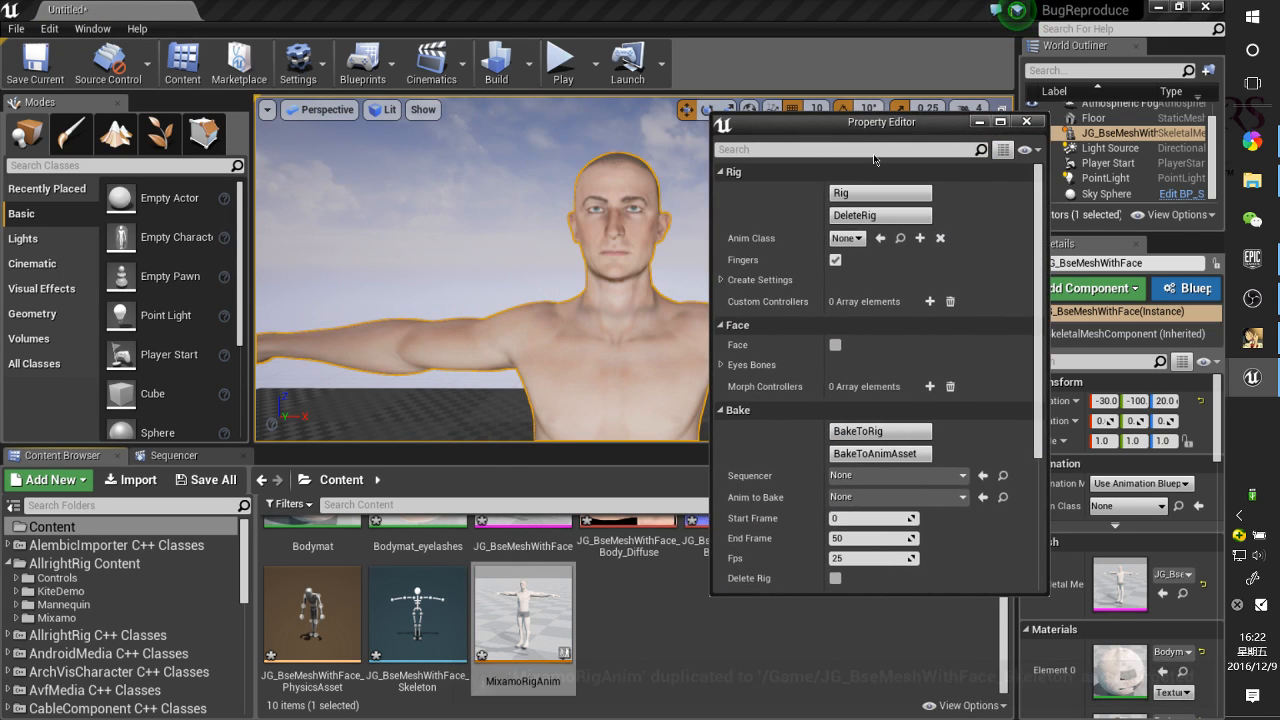
scroll(935, 440, "down", 5)
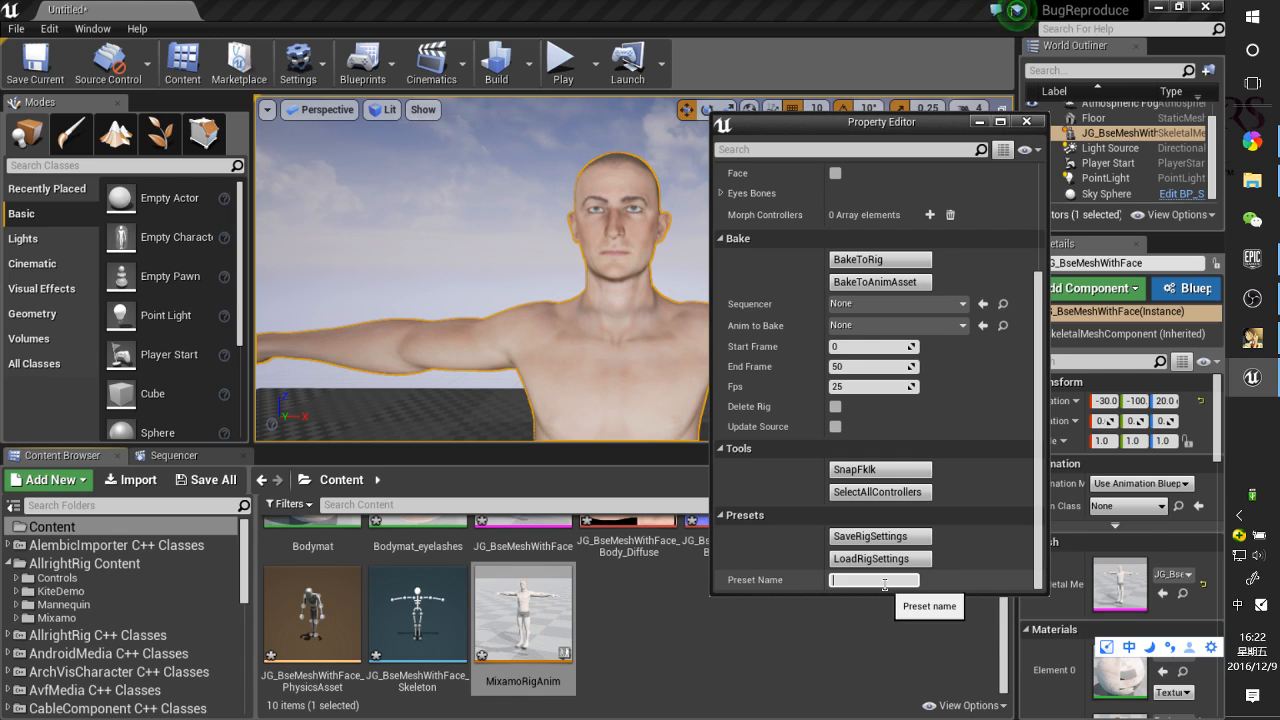
type("Mixamo")
key("shift")
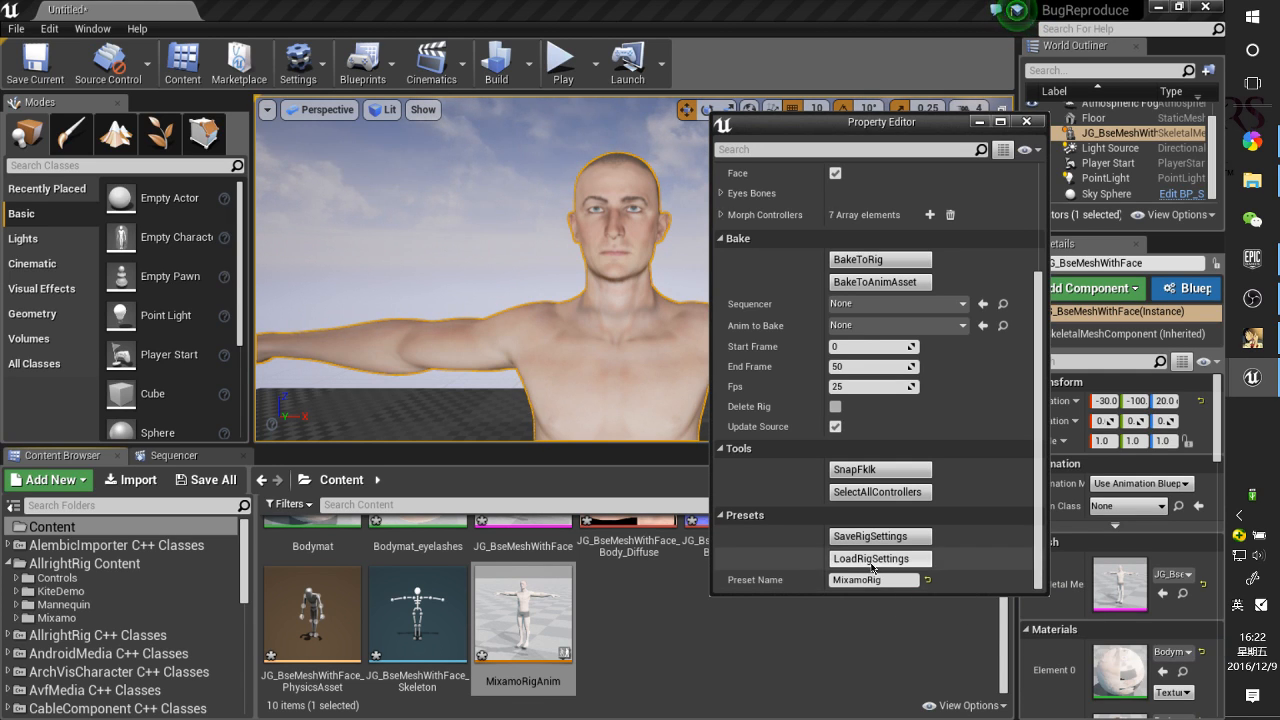
left_click(871, 560)
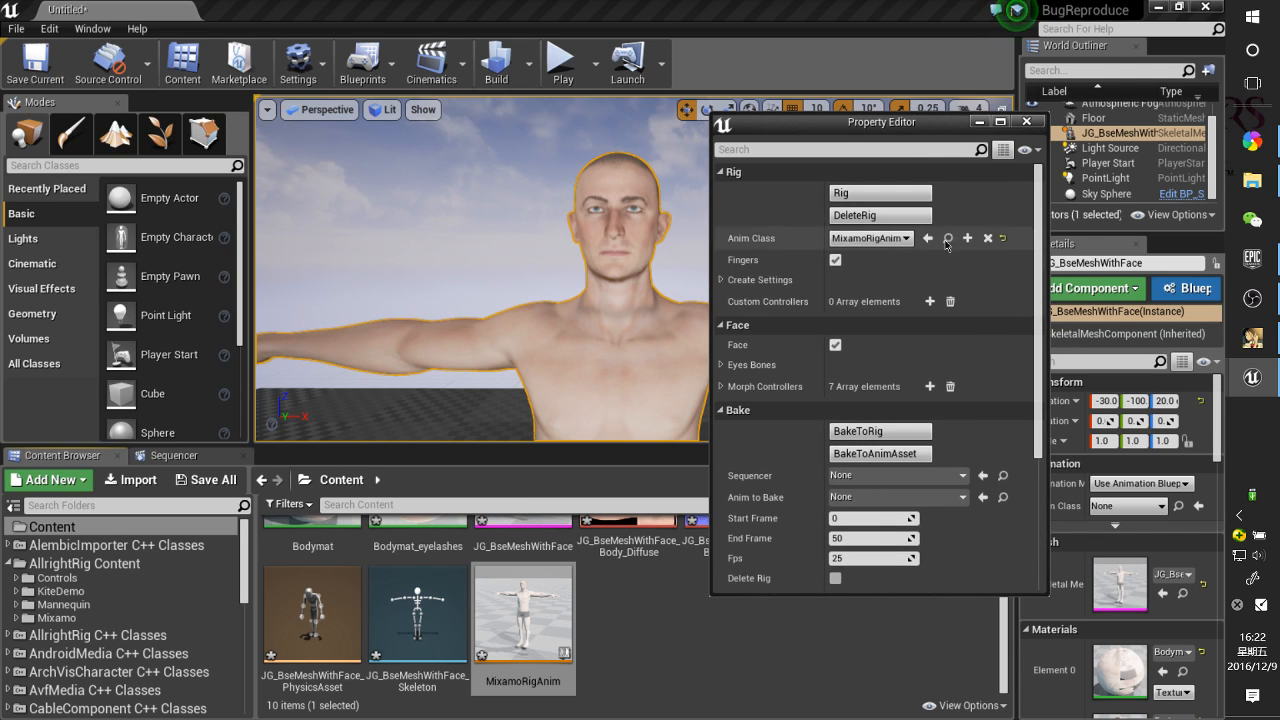
Assign the retargeted MixamoRigAnim as the Anim Class, generate the control rig on the character, and close the AllrightRig tool
left_click(947, 240)
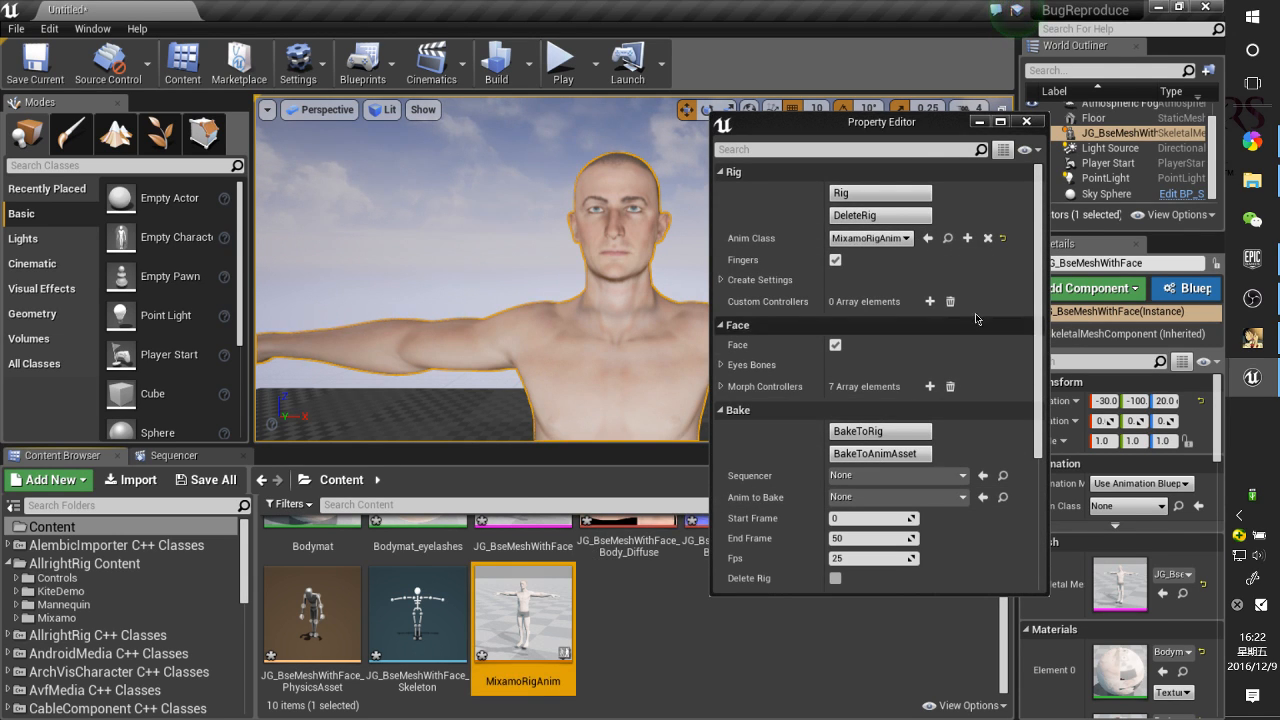
left_click(928, 239)
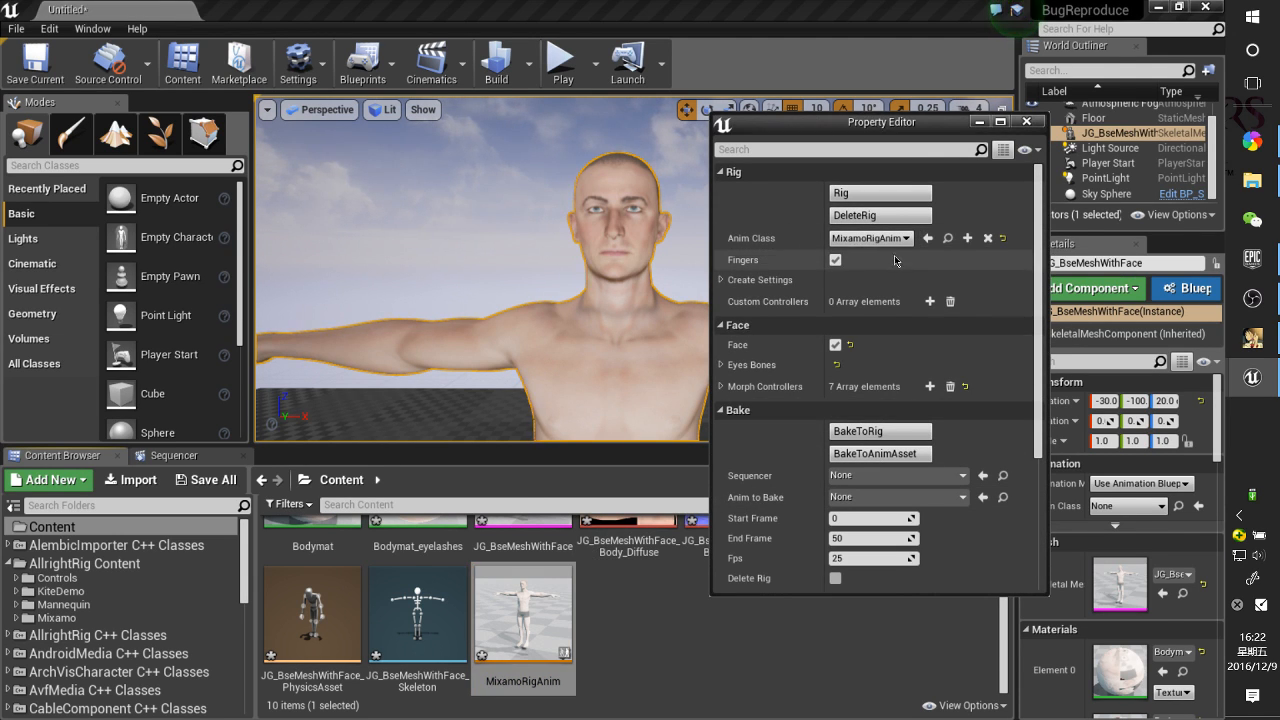
left_click(916, 198)
left_click_drag(848, 130, 1041, 93)
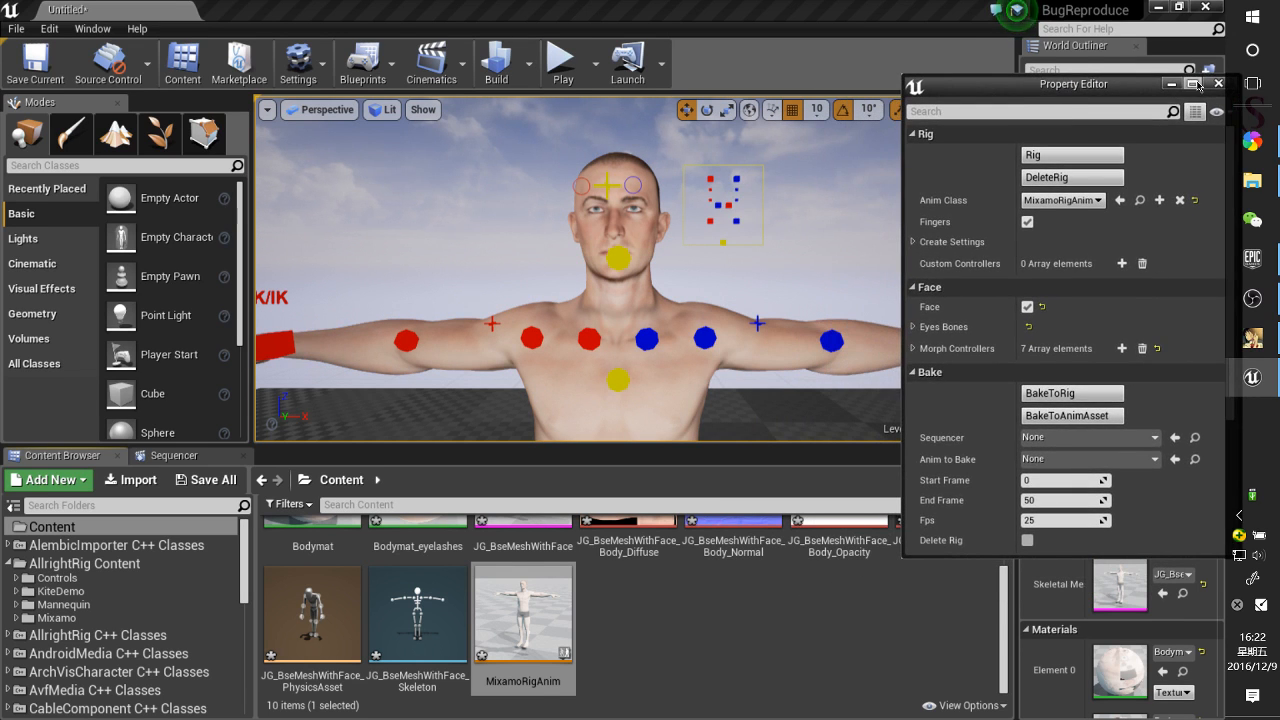
left_click(1088, 143)
Turn off position and rotation snapping and lower the yellow EyesController to about X 0.107, Z -3.42
right_click_drag(850, 222, 836, 236)
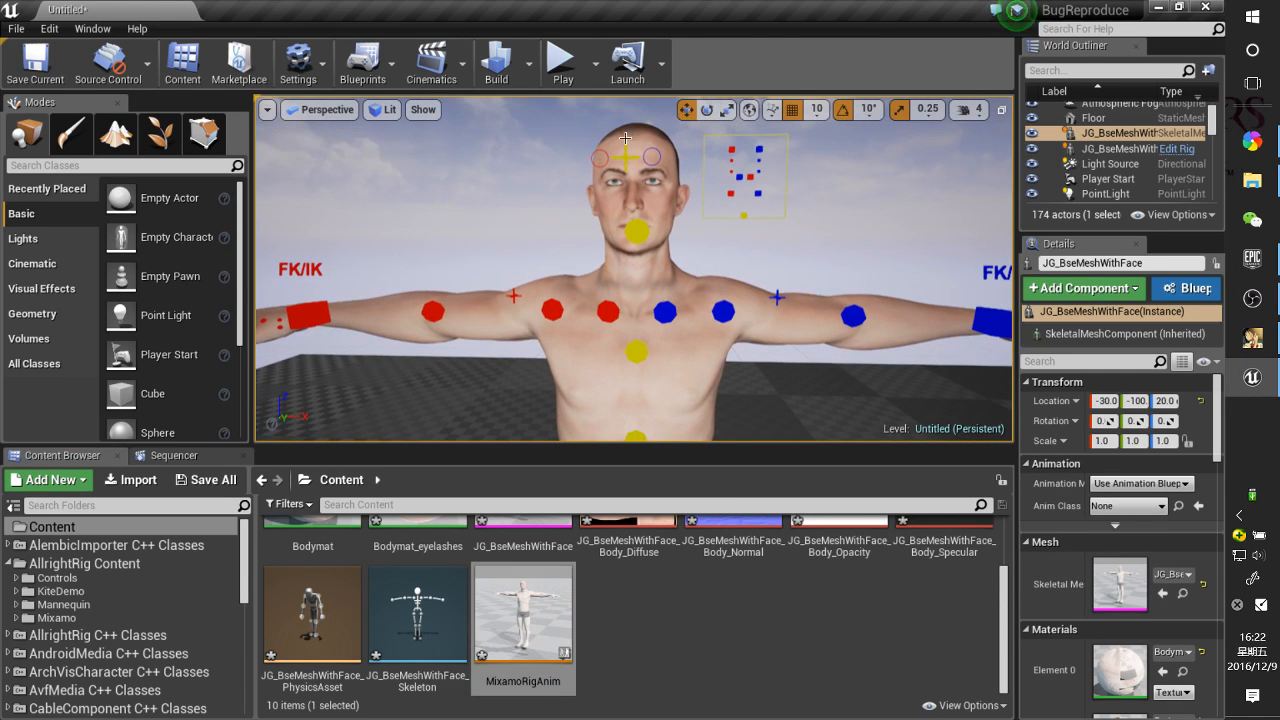
left_click(625, 160)
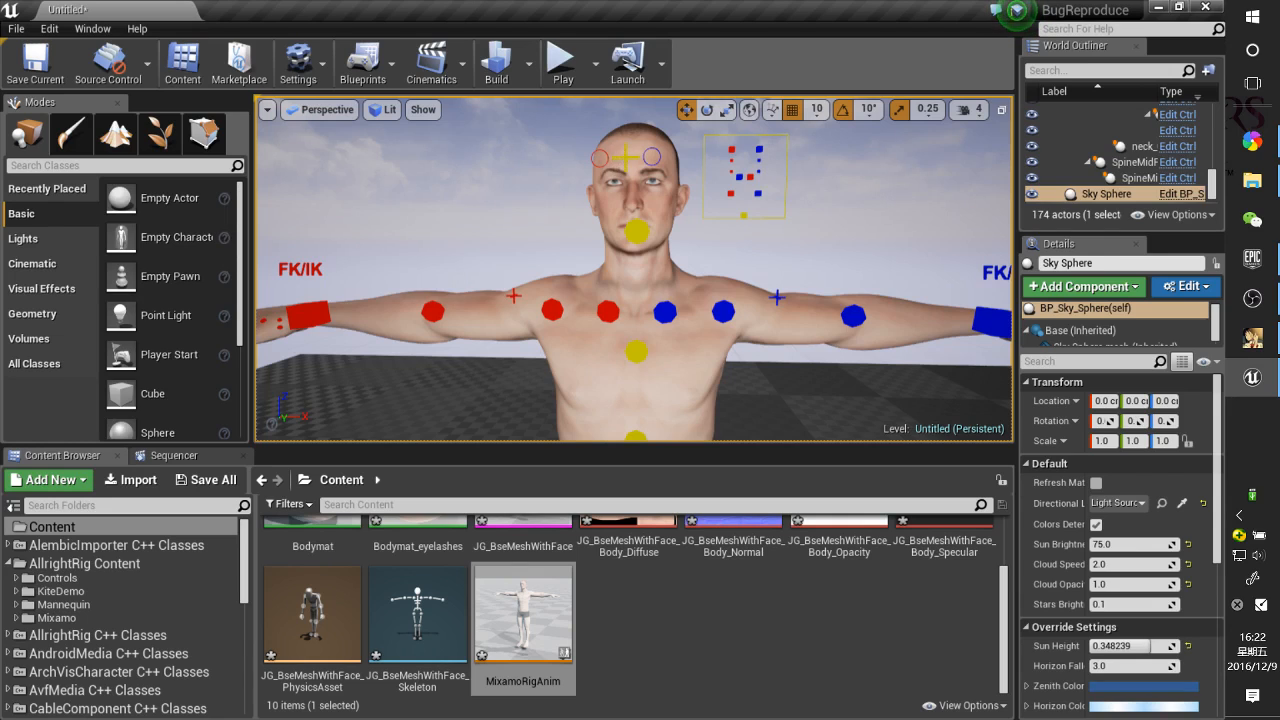
left_click(626, 156)
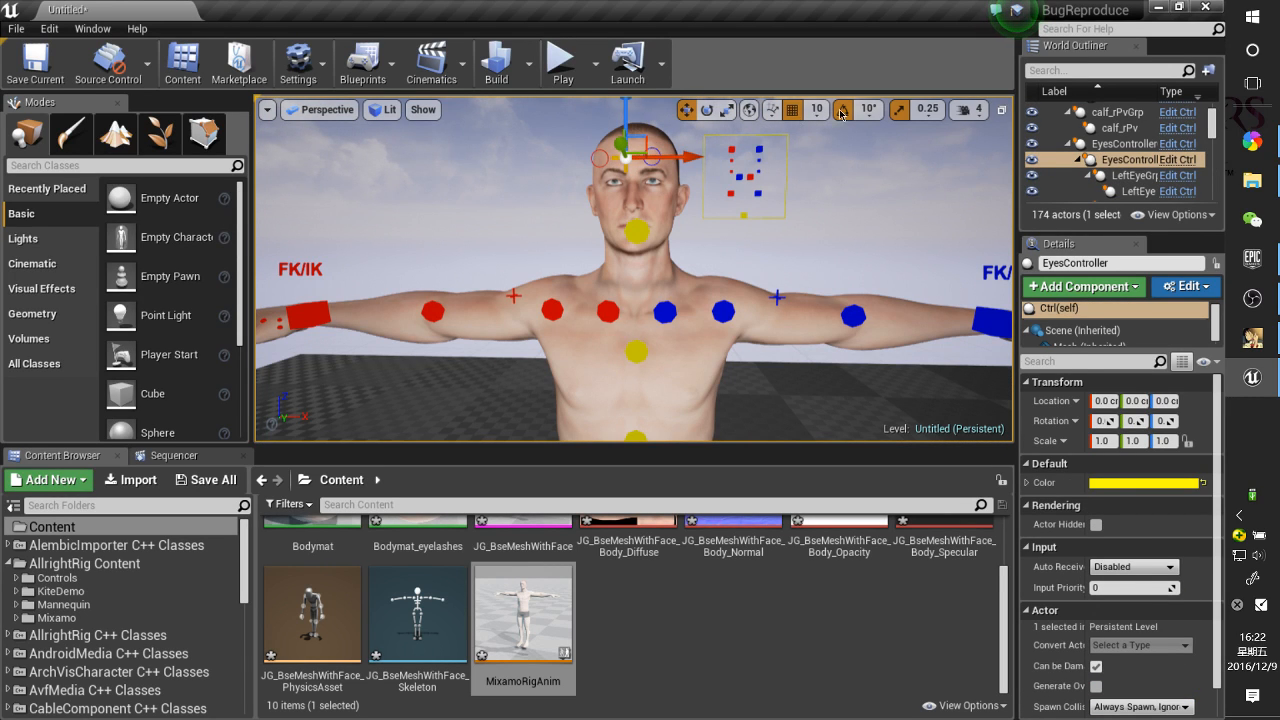
left_click(792, 110)
left_click(842, 114)
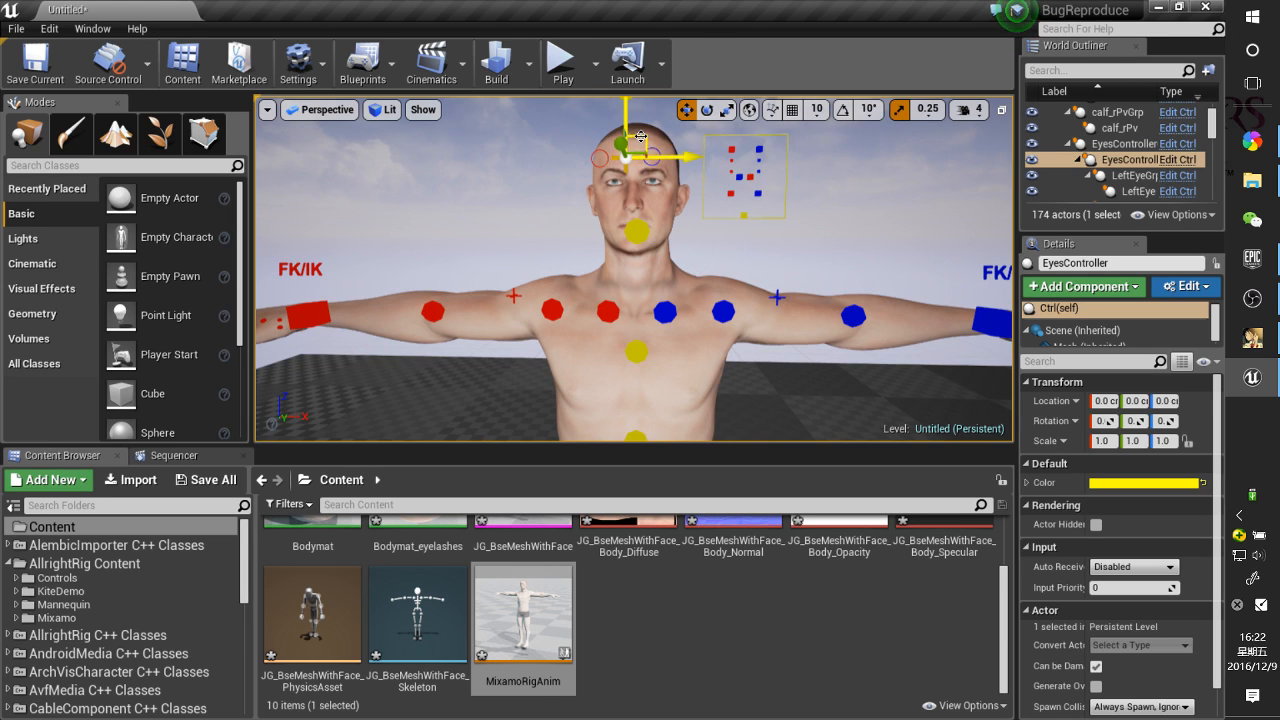
left_click_drag(640, 136, 674, 165)
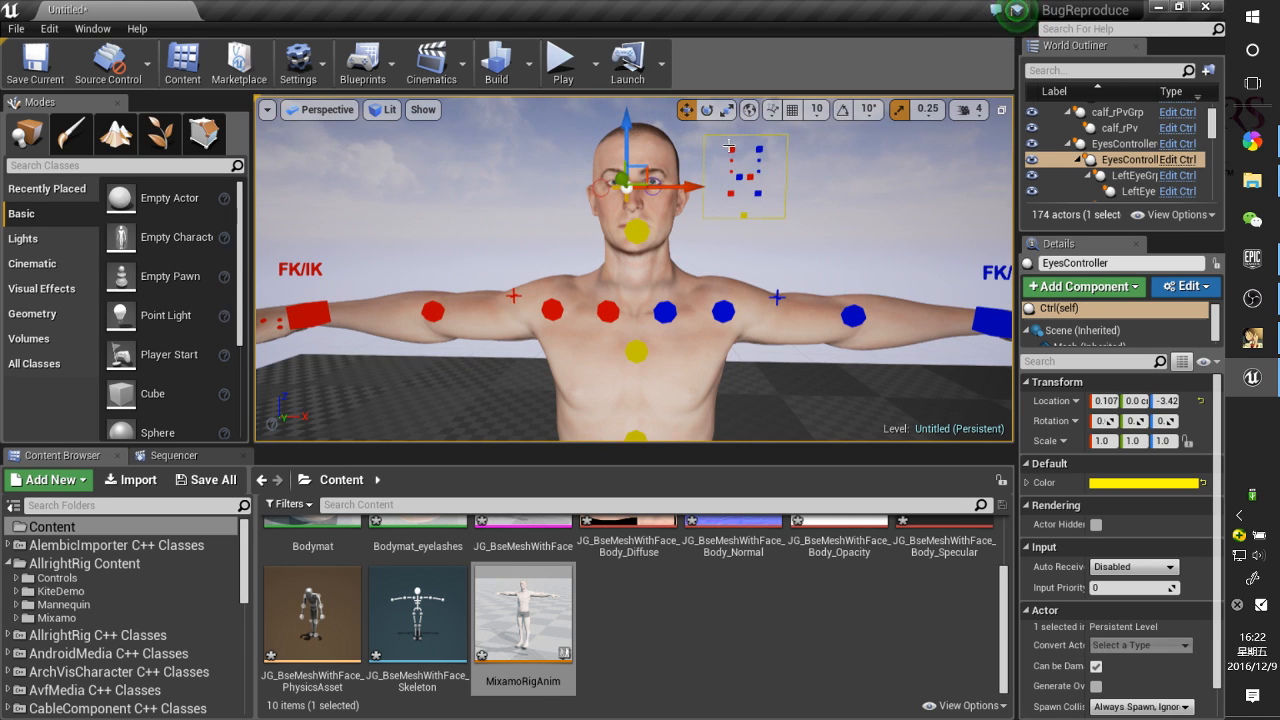
Select the FK/IK control Hand_LFkIk at the blue wrist and disable Allow Stretching
key("f")
left_click_drag(845, 266, 660, 275, "alt")
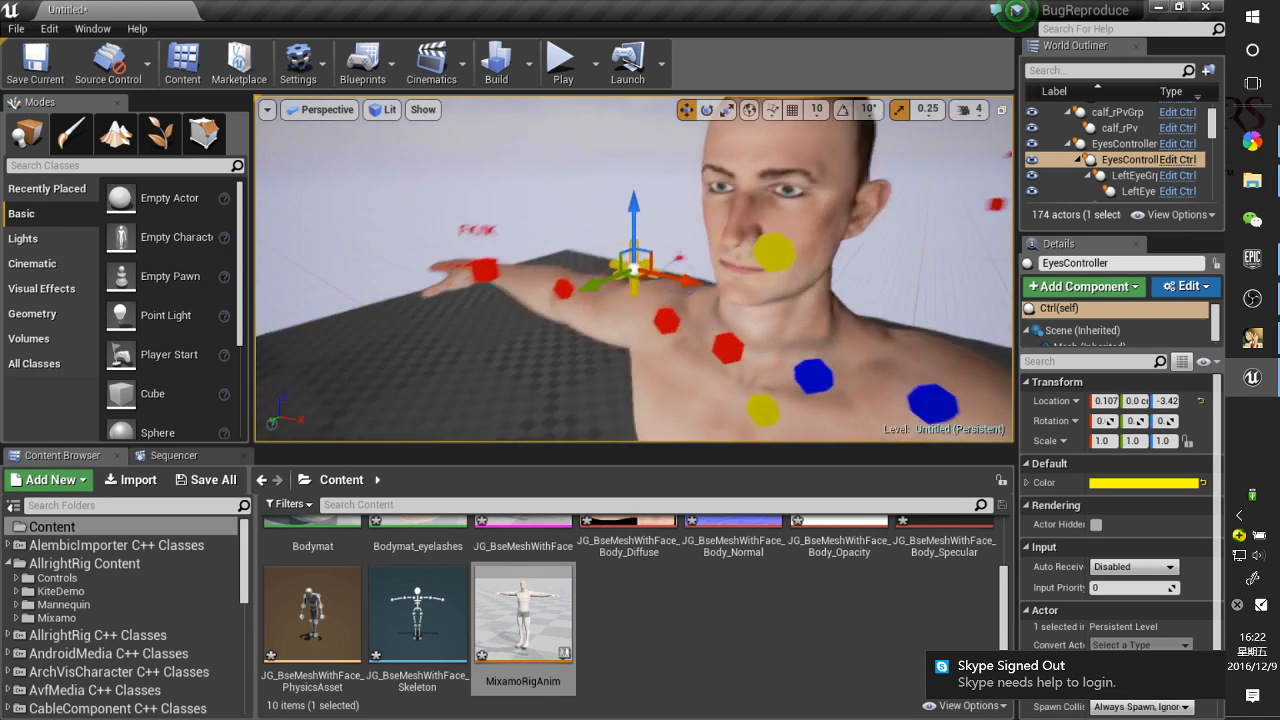
right_click_drag(845, 266, 890, 250)
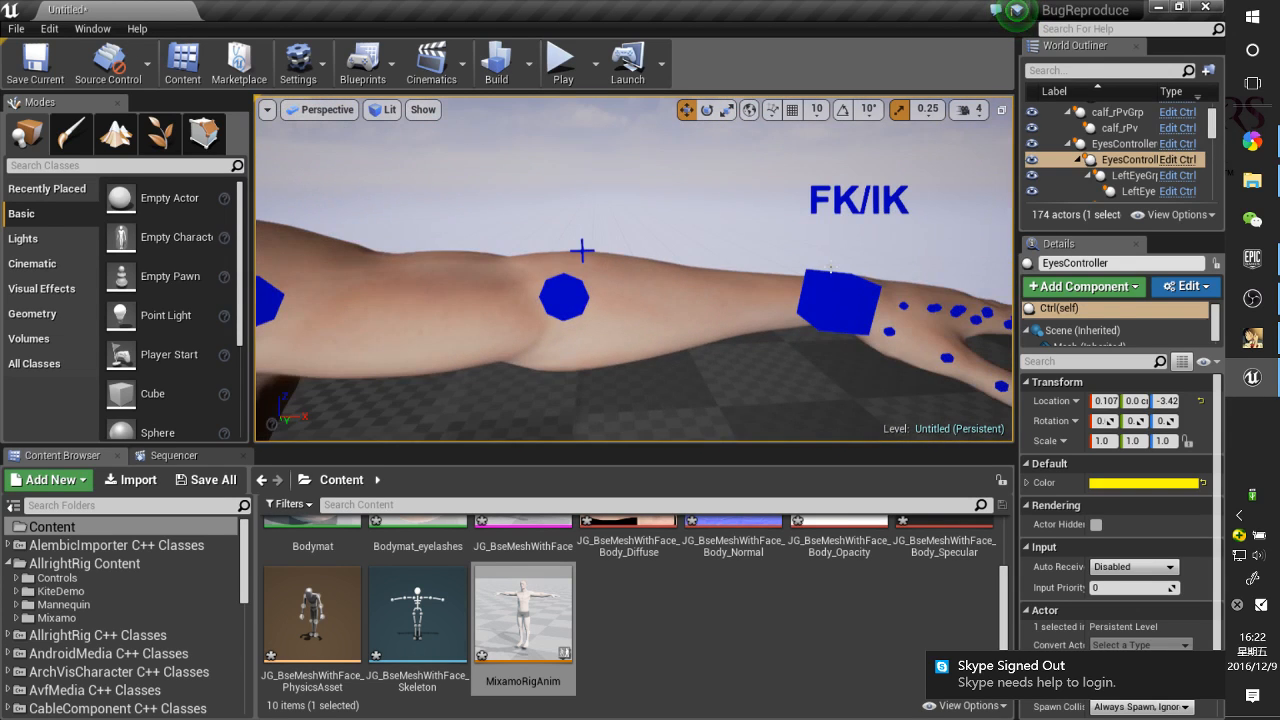
left_click(862, 194)
left_click(875, 200)
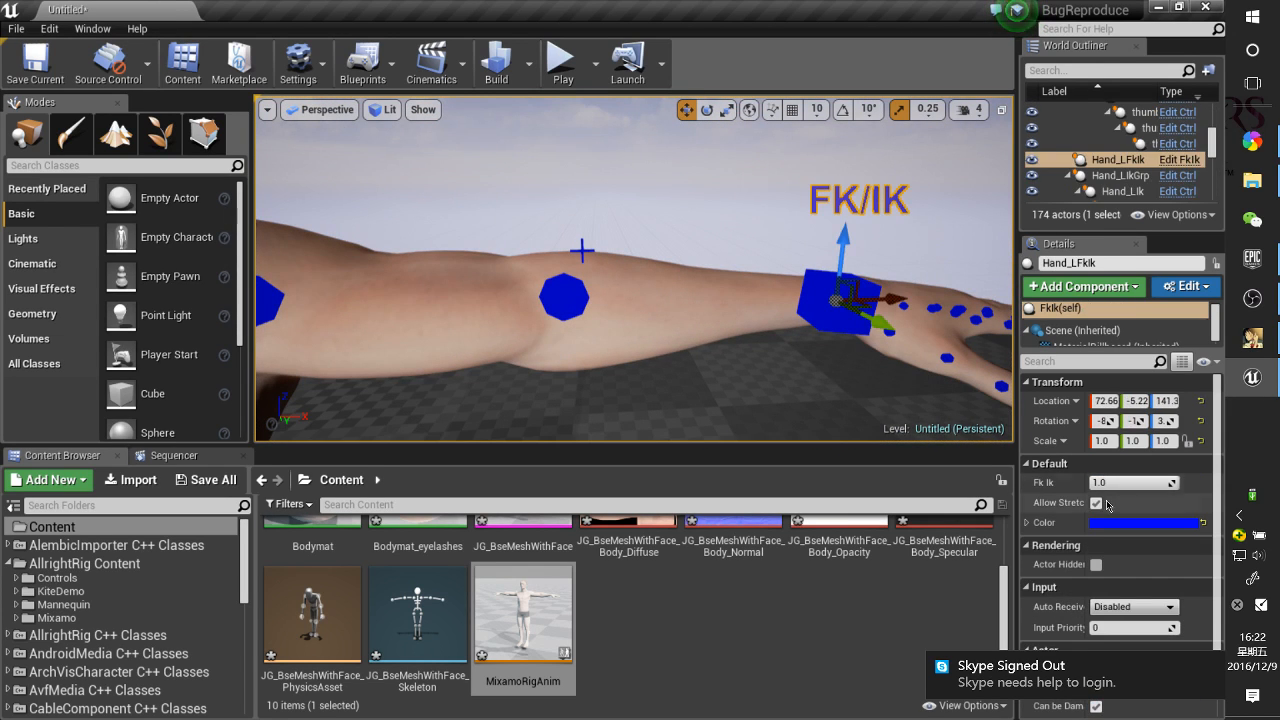
left_click(1096, 503)
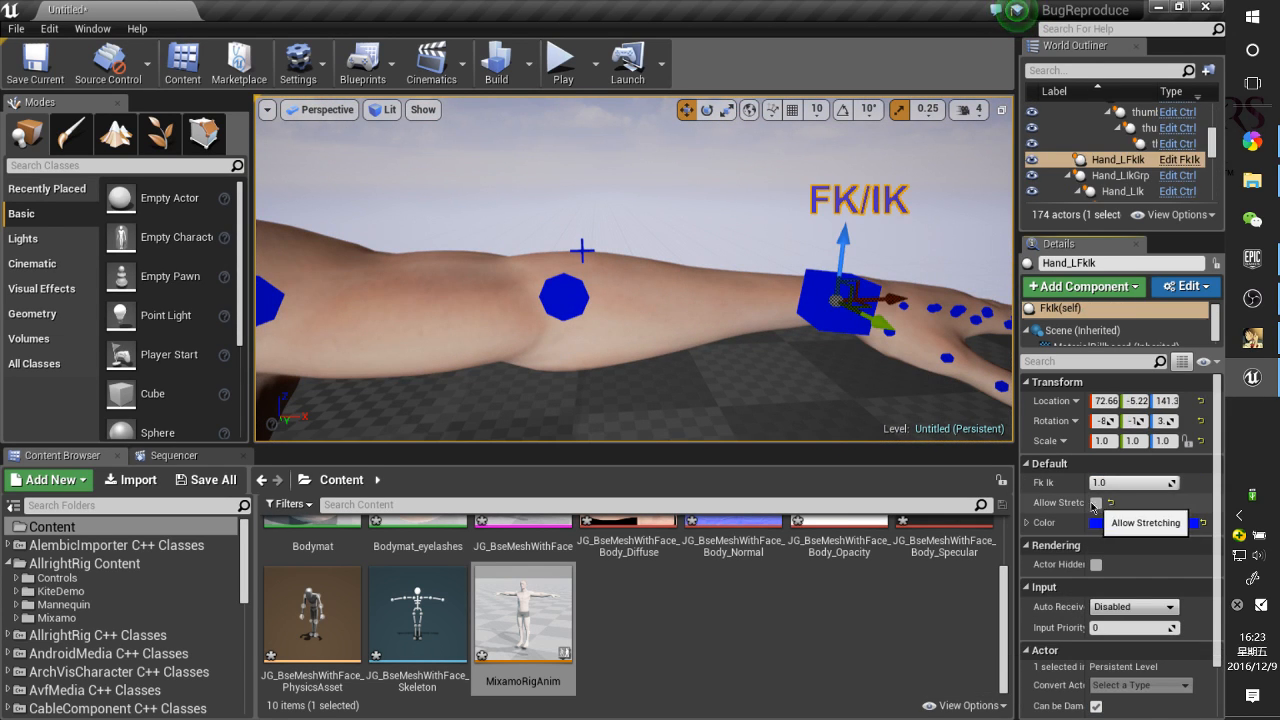
Move the Hand_LIk control down in front of the hips, to about X -63.3, Y 27.91, Z -39.9
left_click(836, 318)
scroll(848, 338, "down", 2)
scroll(772, 317, "up", 2)
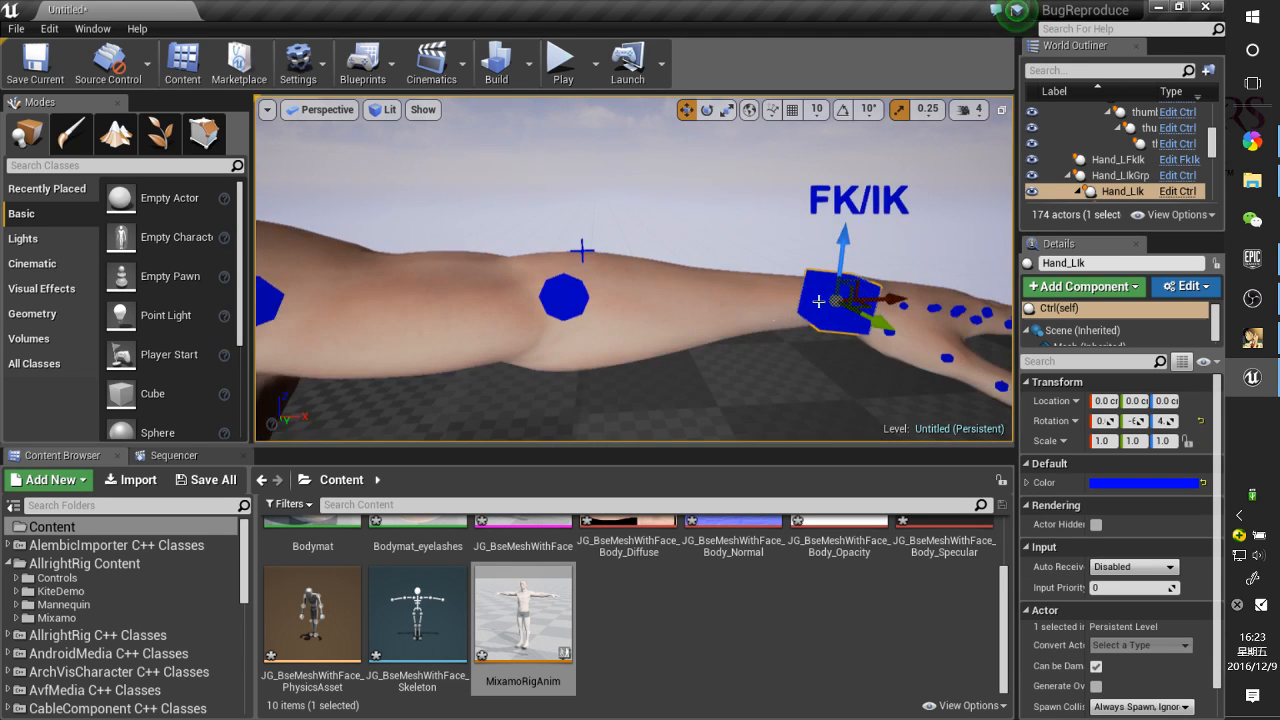
scroll(799, 301, "down", 1)
scroll(758, 298, "up", 1)
left_click_drag(702, 236, 659, 345)
left_click_drag(783, 406, 733, 411, "alt")
left_click_drag(665, 387, 695, 315)
Rotate the Hand_LIk control to change the hand's orientation and return to move mode
key("e")
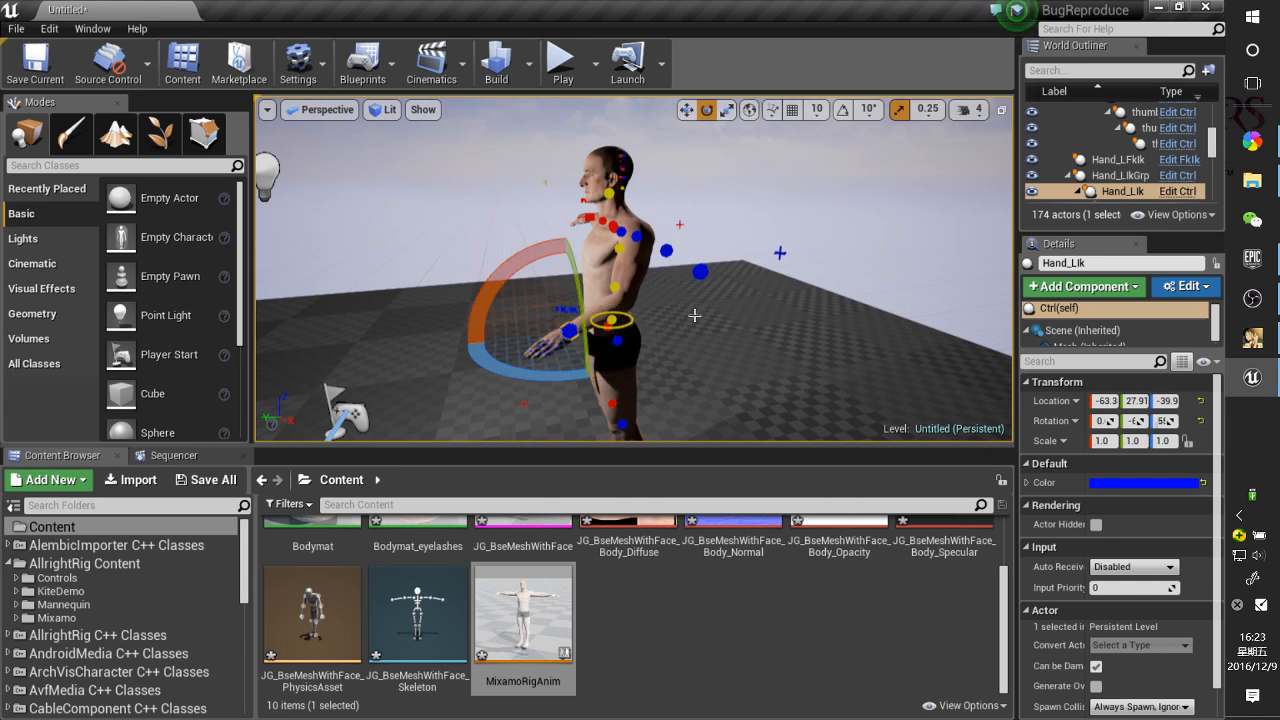
left_click_drag(585, 310, 594, 342)
left_click_drag(596, 325, 548, 357, "alt")
key("w")
Switch to the browser's Allright Rig documentation page and watch the Allright Rig Beta 1.2 video briefly, pausing at 1:36
left_click(1252, 142)
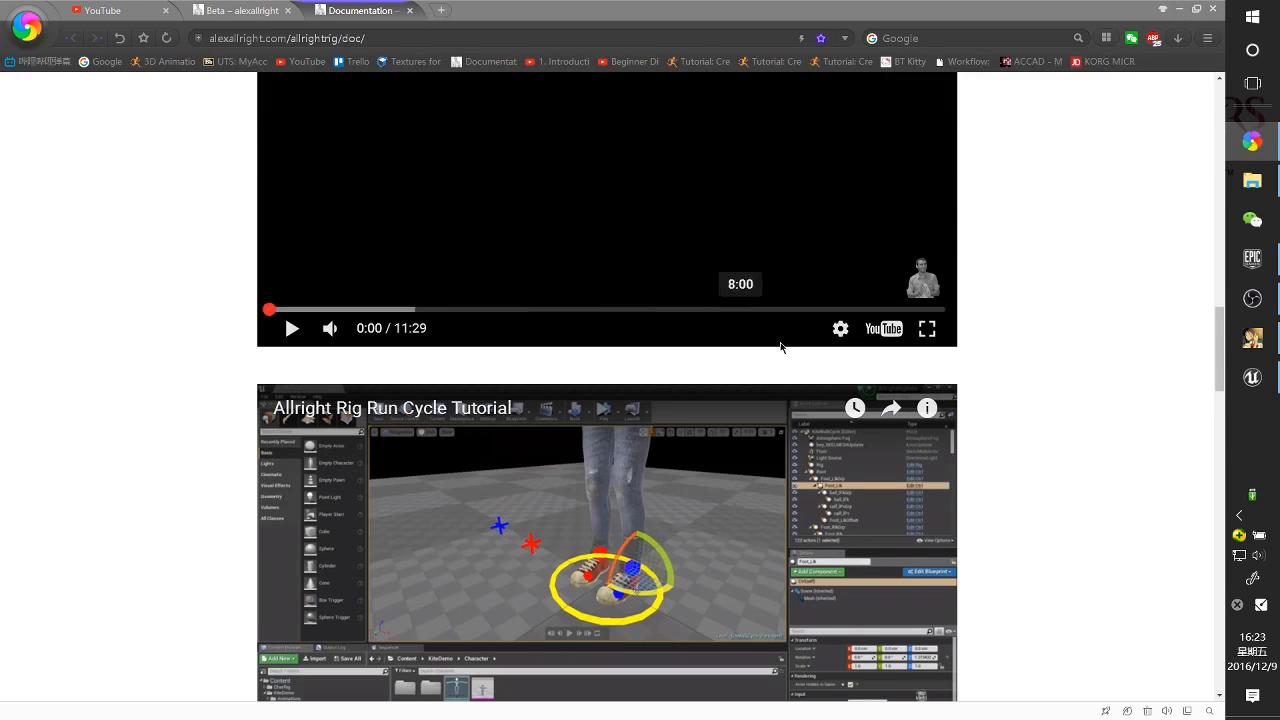
scroll(909, 384, "up", 15)
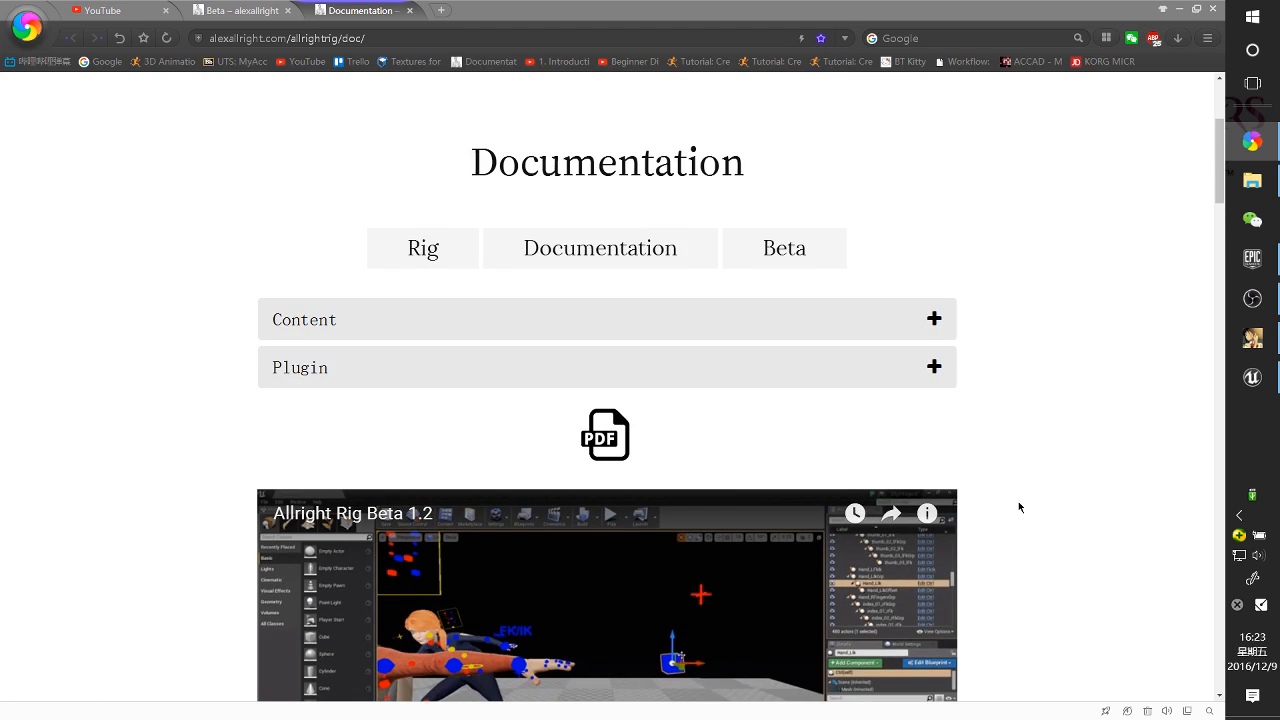
scroll(1019, 507, "down", 3)
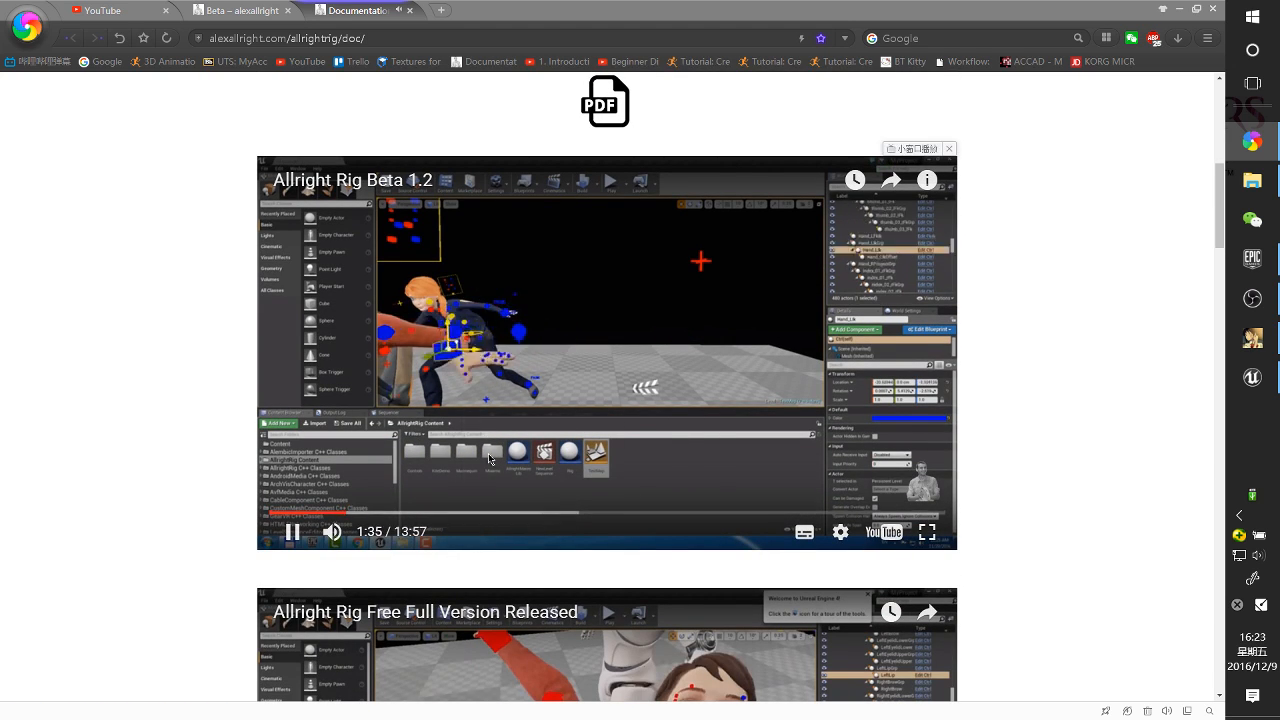
left_click(676, 370)
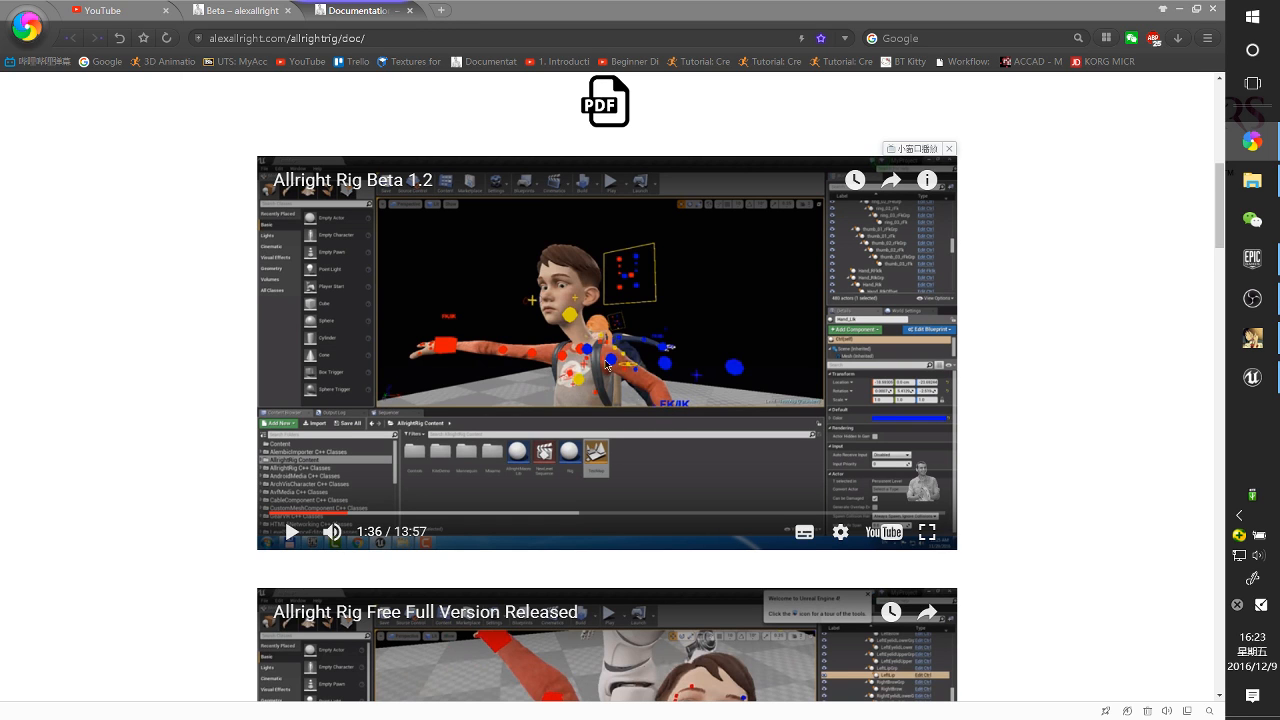
Play the Allright Rig Free Full Version Released video briefly, pause it at 4:08, and examine the rigged character's face controls
scroll(612, 496, "down", 4)
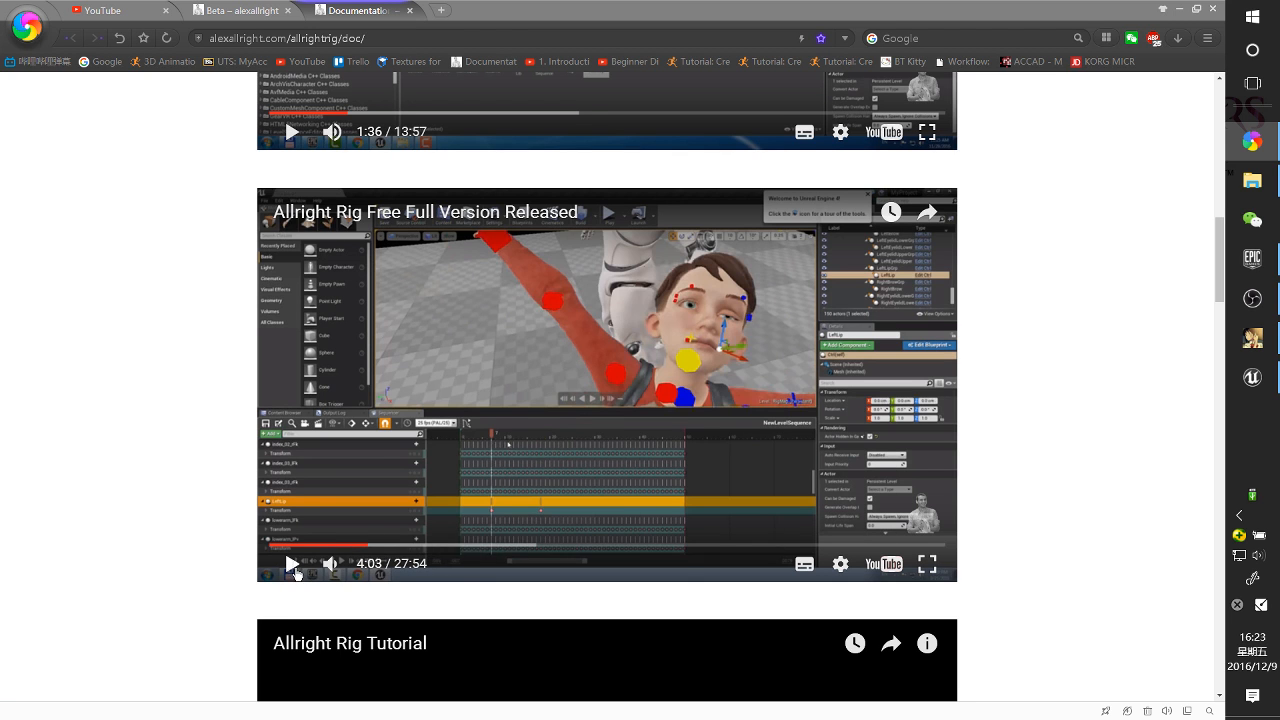
left_click(294, 567)
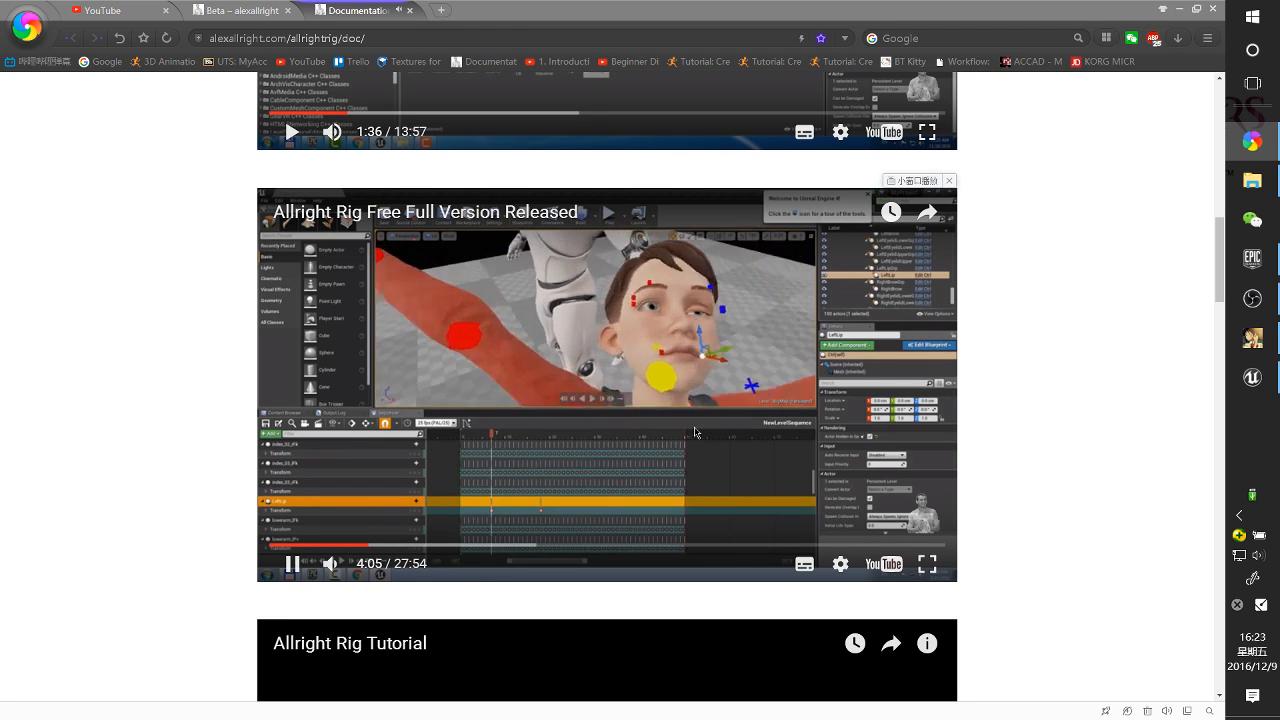
left_click(292, 566)
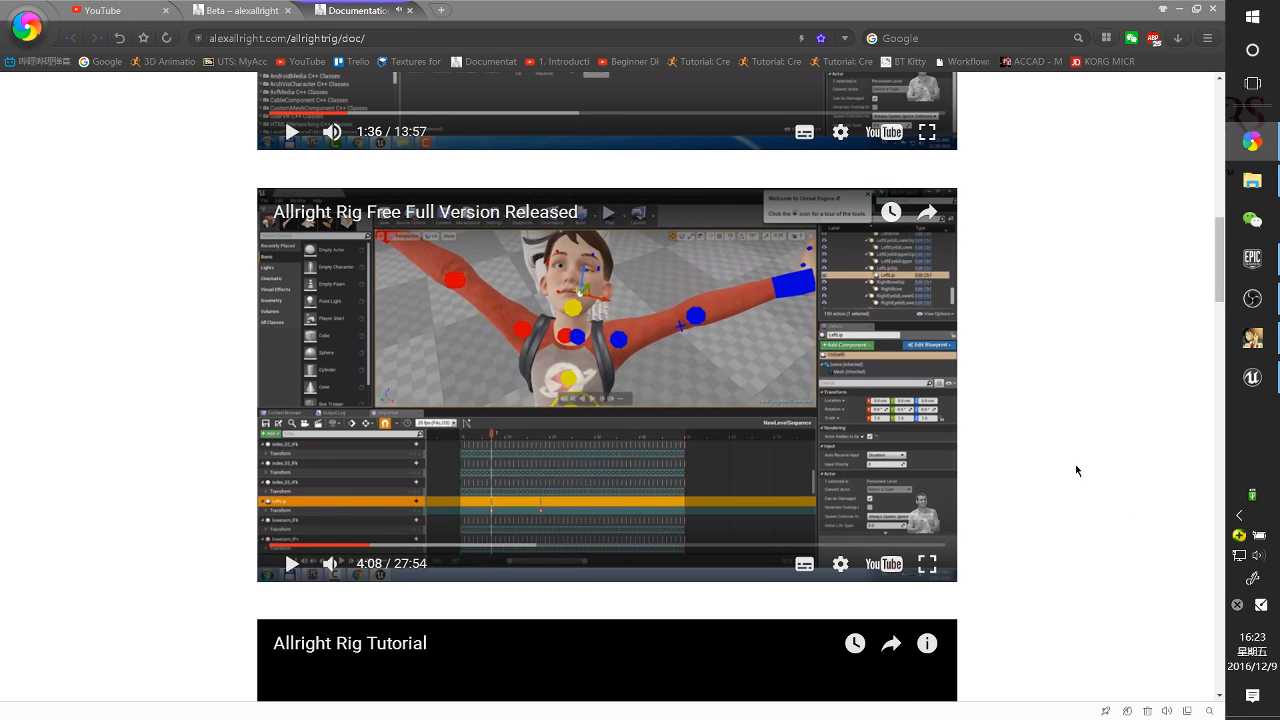
scroll(1063, 457, "up", 2)
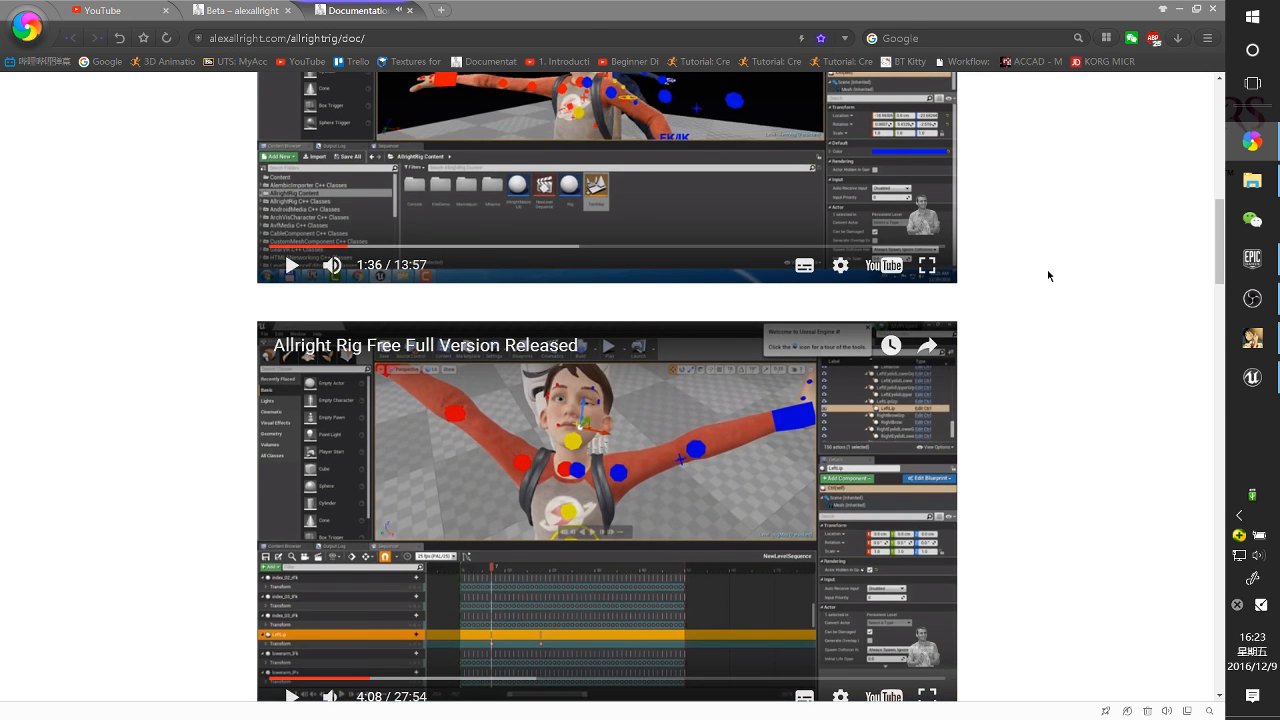
scroll(1049, 275, "down", 3)
scroll(1049, 274, "up", 2)
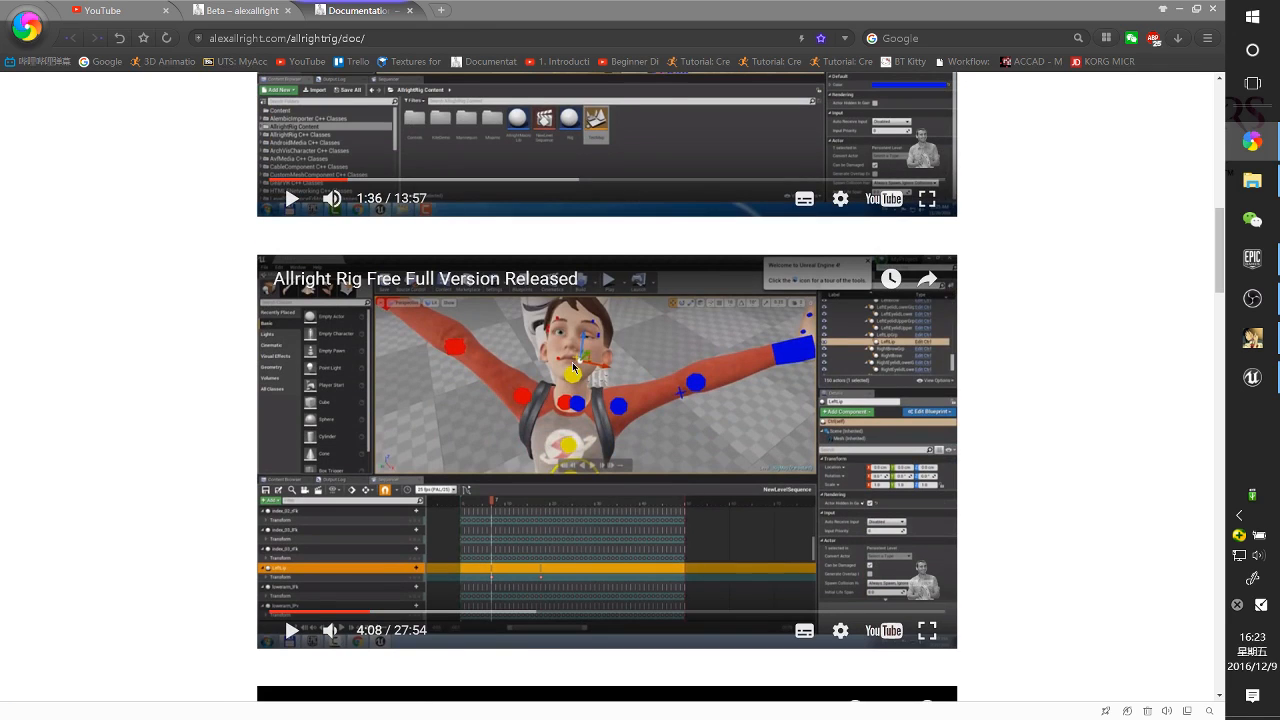
Look through the other Allright Rig tutorial videos on the documentation page, down to the Run Cycle and First Person tutorials
scroll(410, 160, "up", 2)
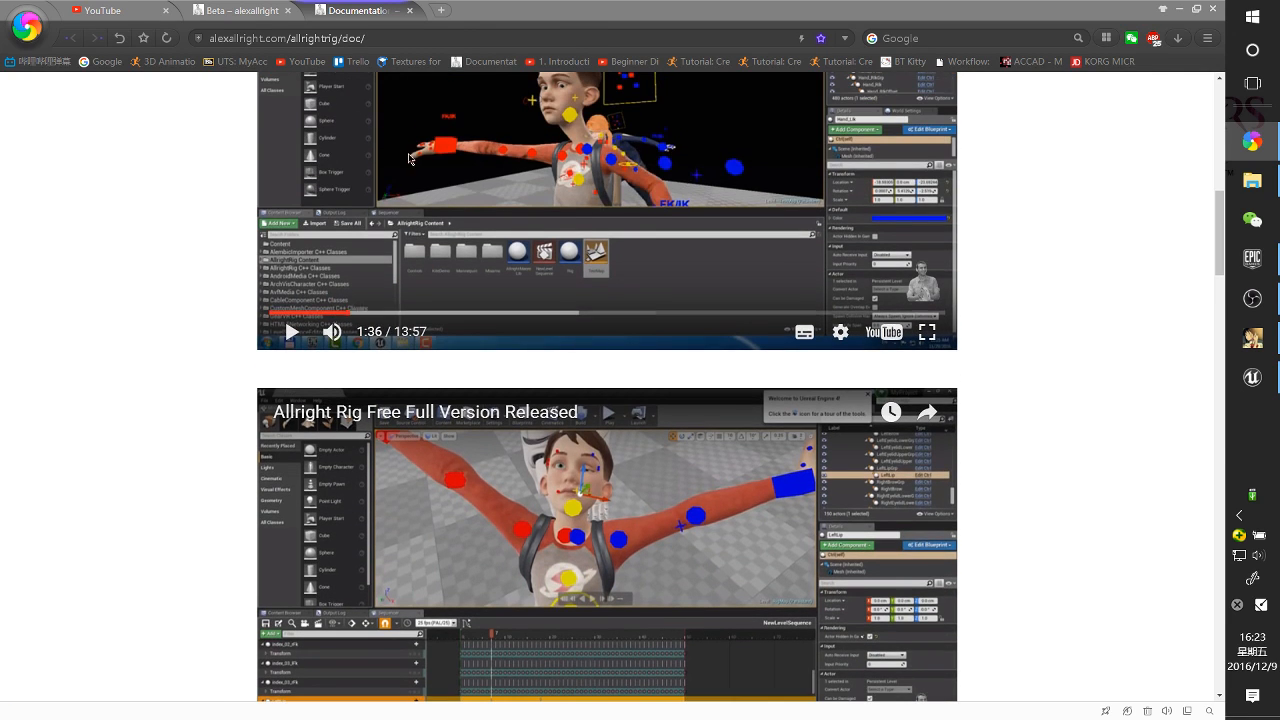
scroll(940, 498, "down", 13)
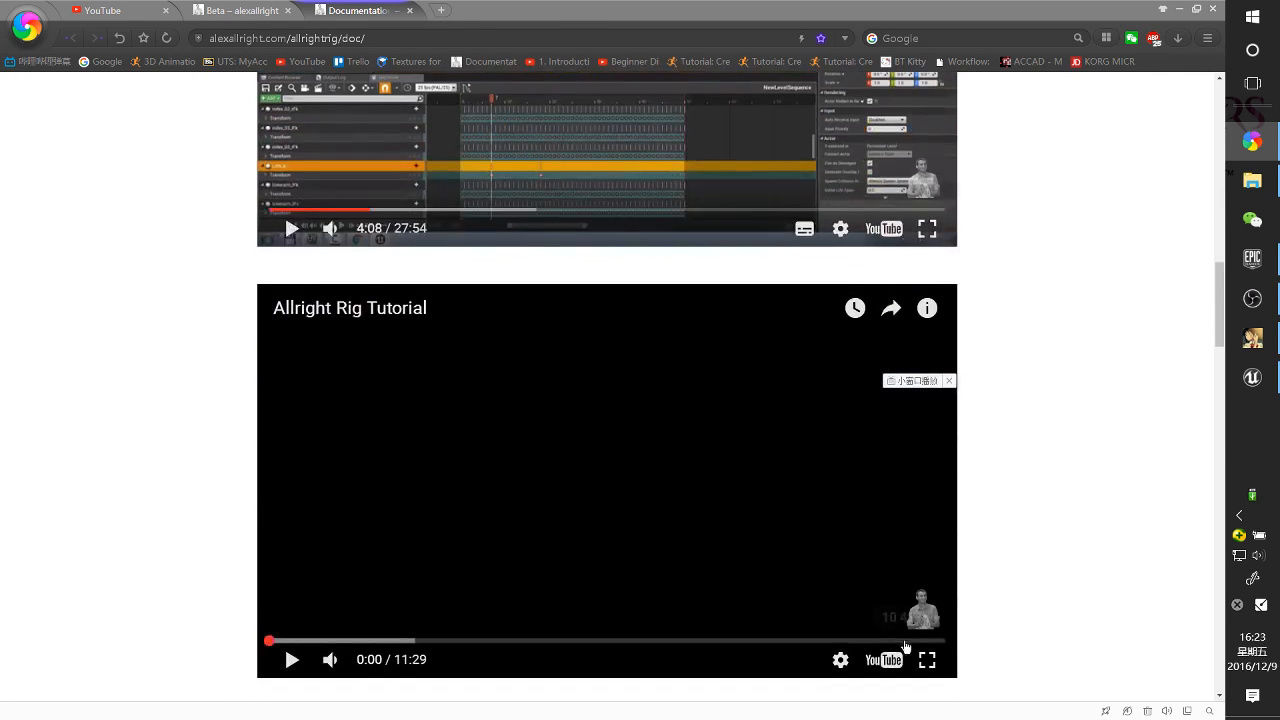
scroll(1007, 614, "down", 3)
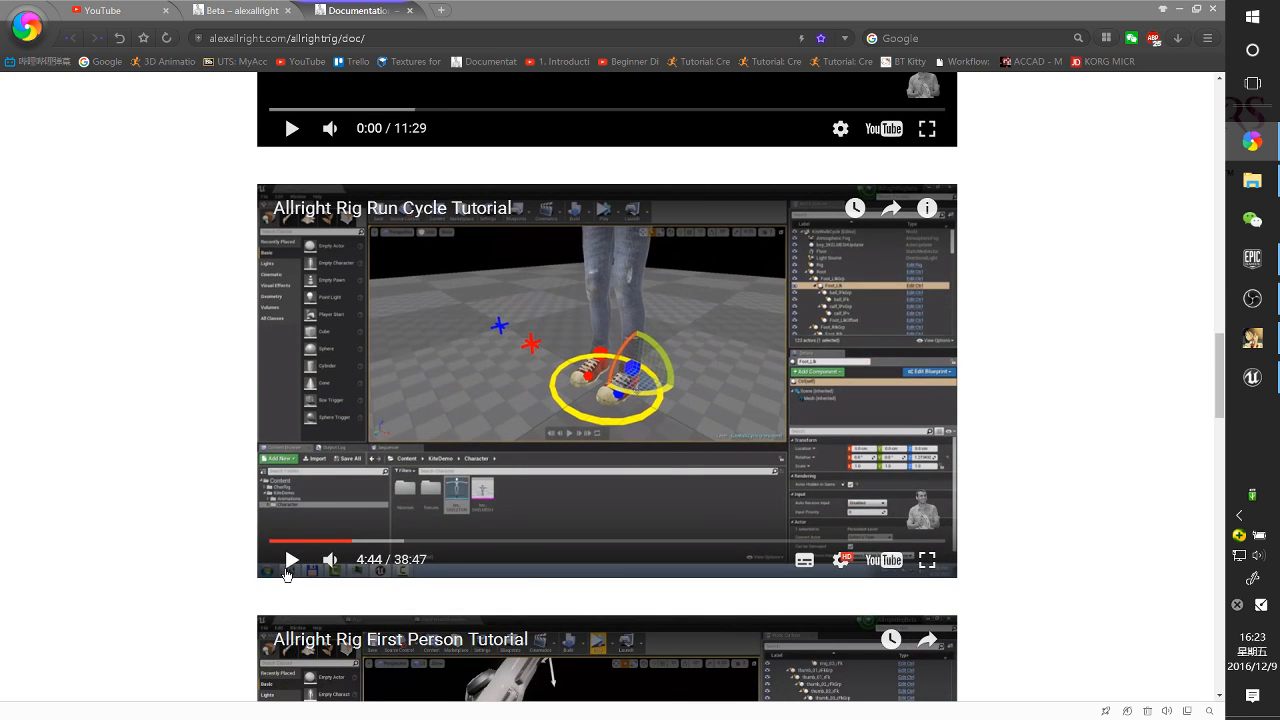
Switch to the Unreal Editor and open the AllrightRig tool window to review its Bake, Tools and Presets sections
left_click(1252, 377)
middle_click_drag(743, 334, 740, 440)
middle_click_drag(760, 220, 758, 130)
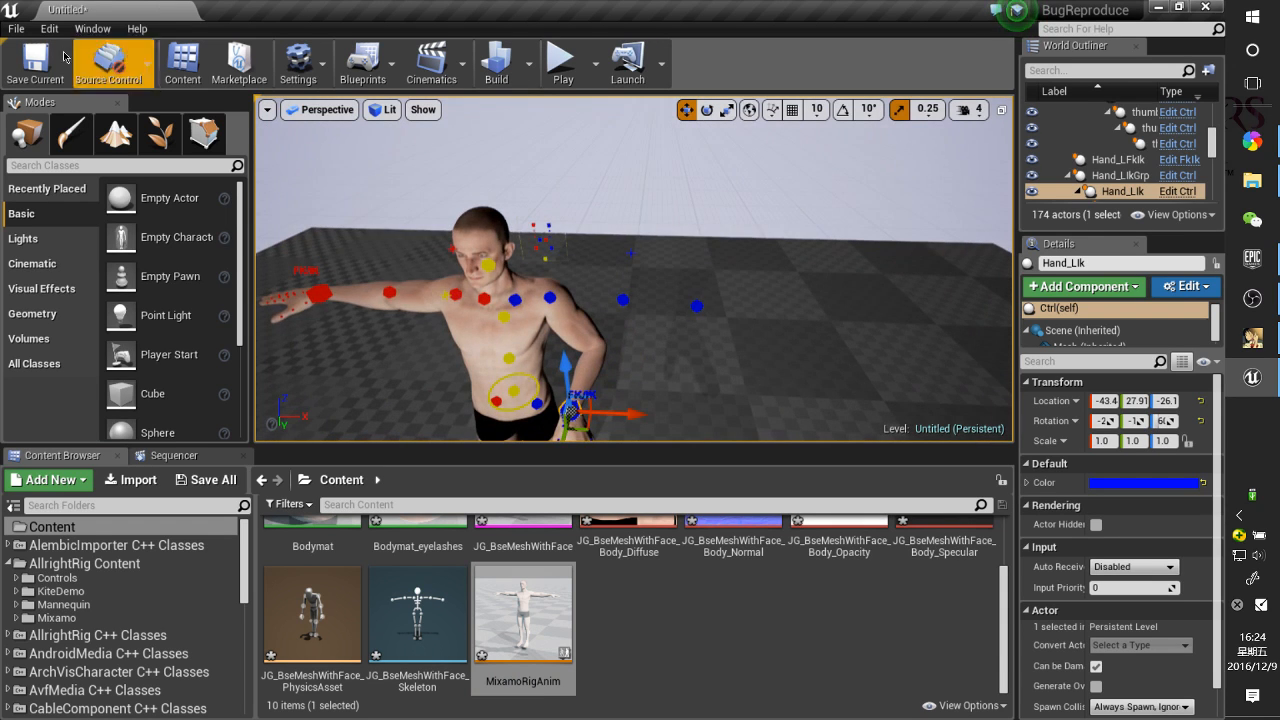
left_click(92, 31)
mouse_move(153, 283)
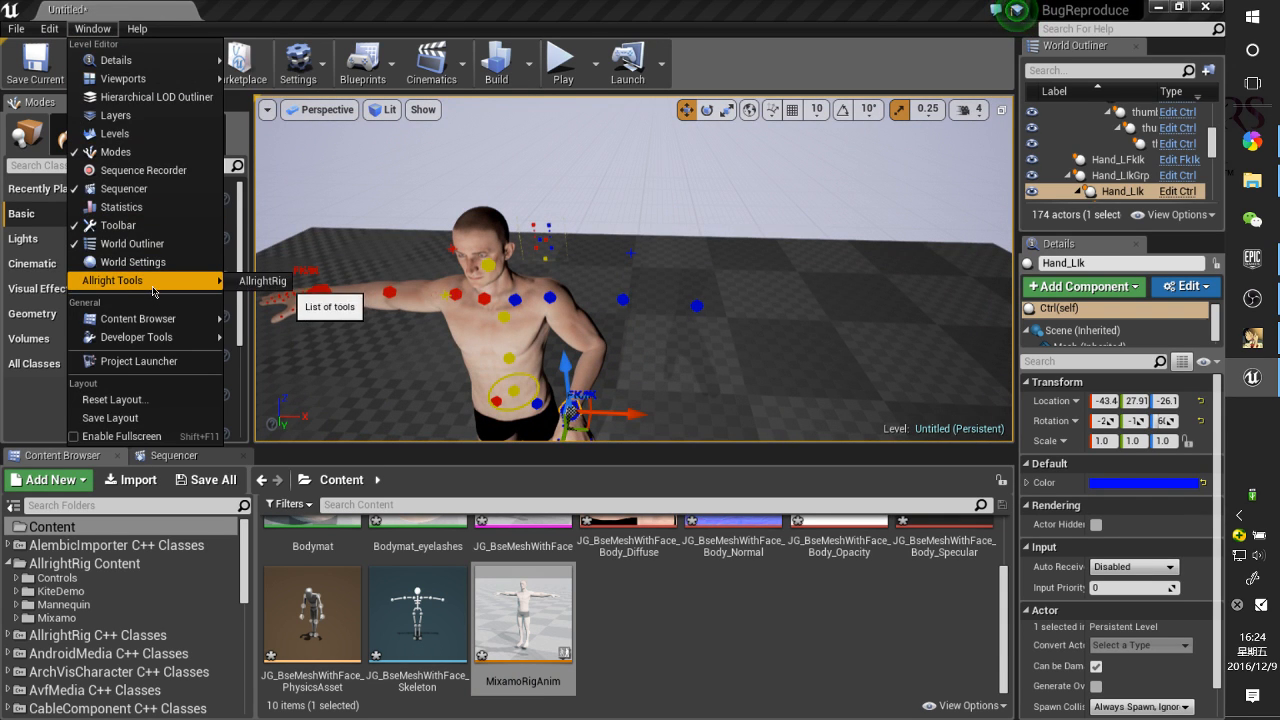
left_click(245, 283)
left_click_drag(600, 117, 945, 143)
scroll(974, 297, "down", 3)
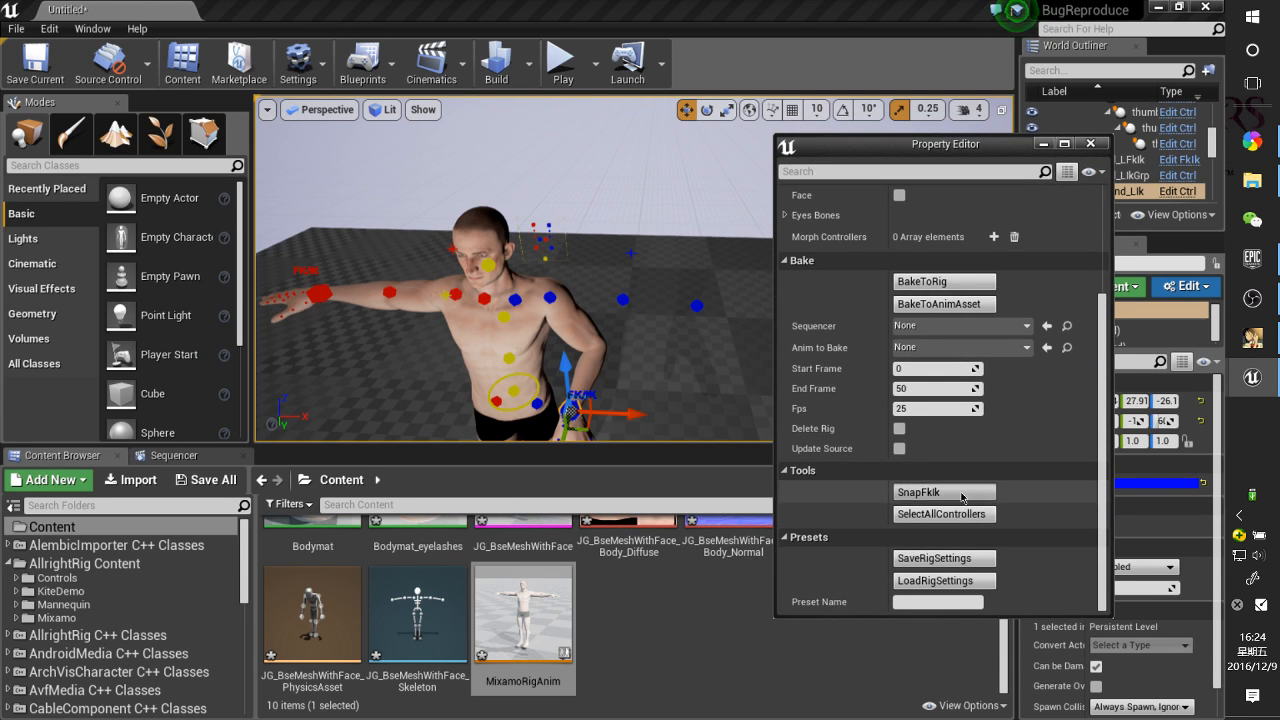
Examine the posed arm and the leg controls from the front and side, and close the AllrightRig window
middle_click_drag(698, 291, 684, 218, "alt")
left_click_drag(684, 291, 573, 225, "alt")
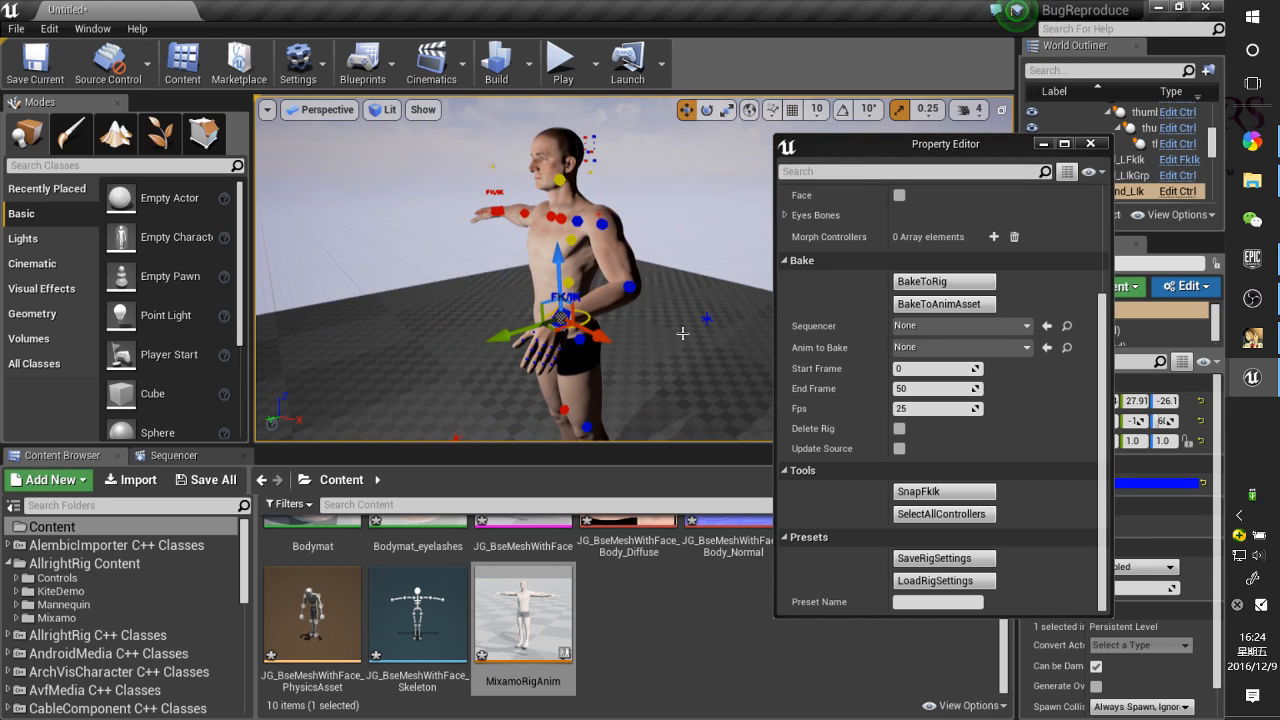
left_click_drag(682, 333, 840, 326, "alt")
middle_click_drag(680, 340, 725, 165, "alt")
left_click_drag(680, 340, 665, 275, "alt")
middle_click_drag(665, 330, 670, 155, "alt")
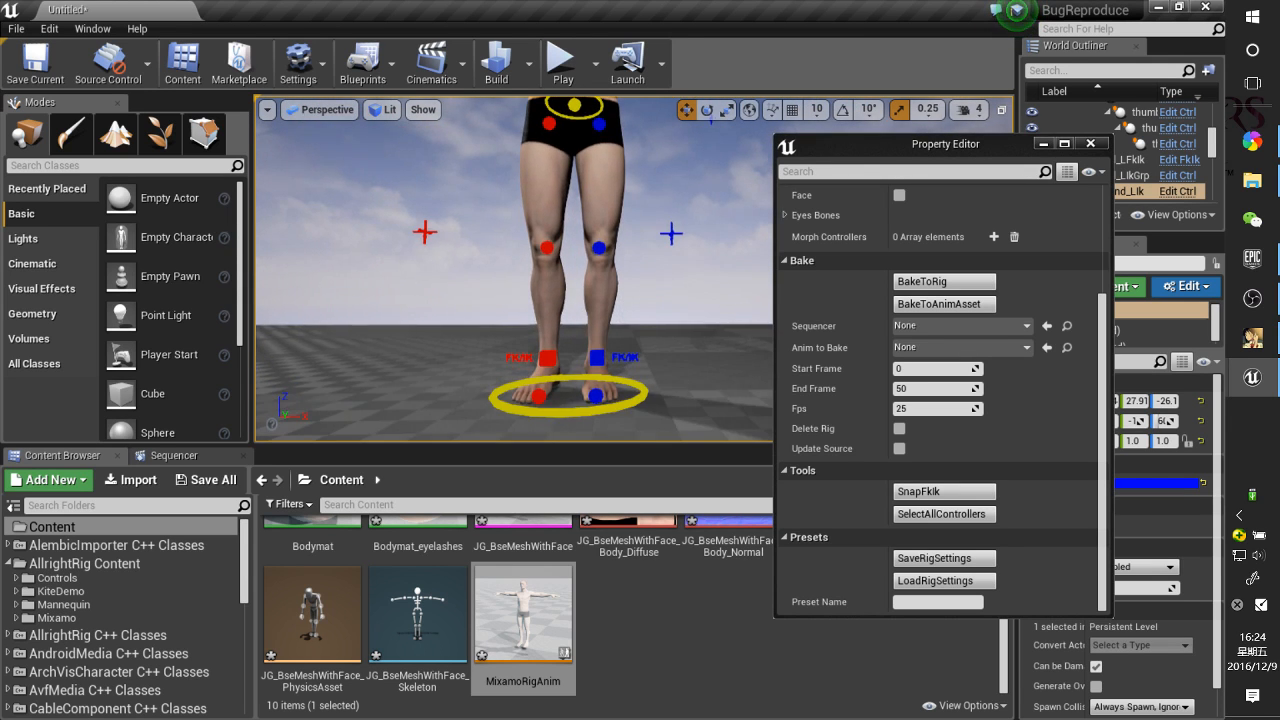
left_click_drag(665, 330, 550, 250, "alt")
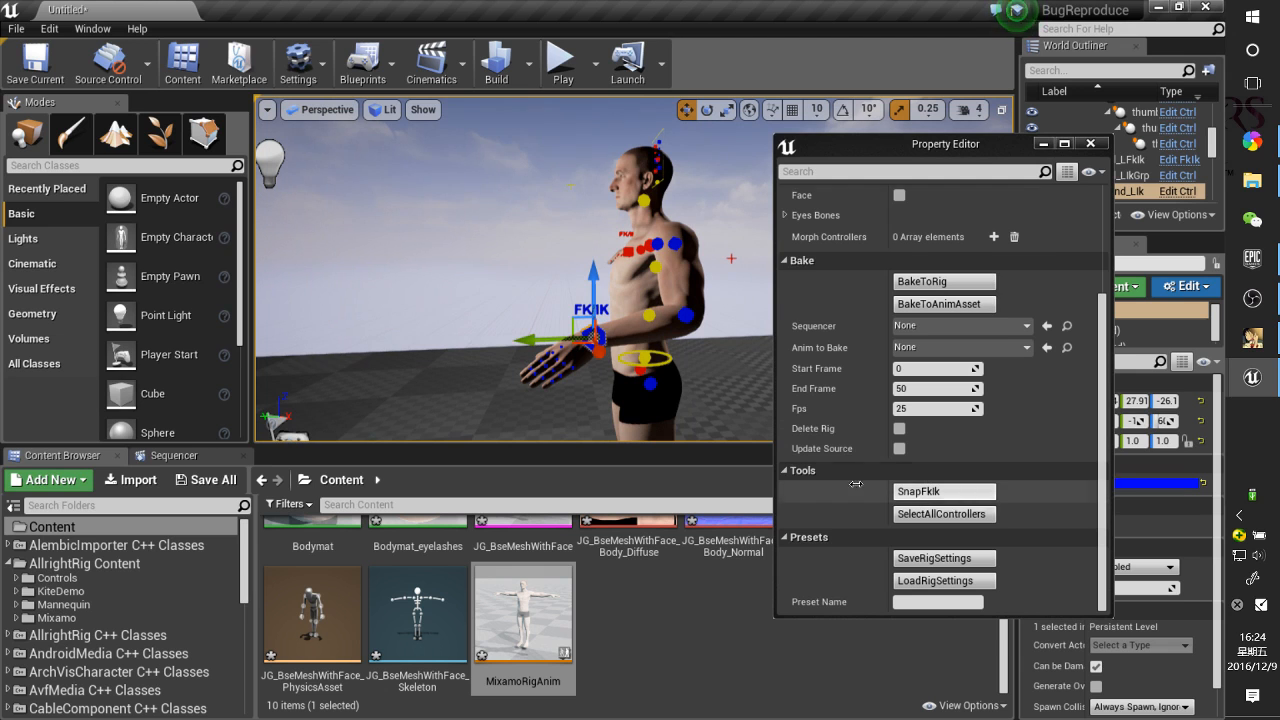
left_click_drag(703, 383, 680, 395, "alt")
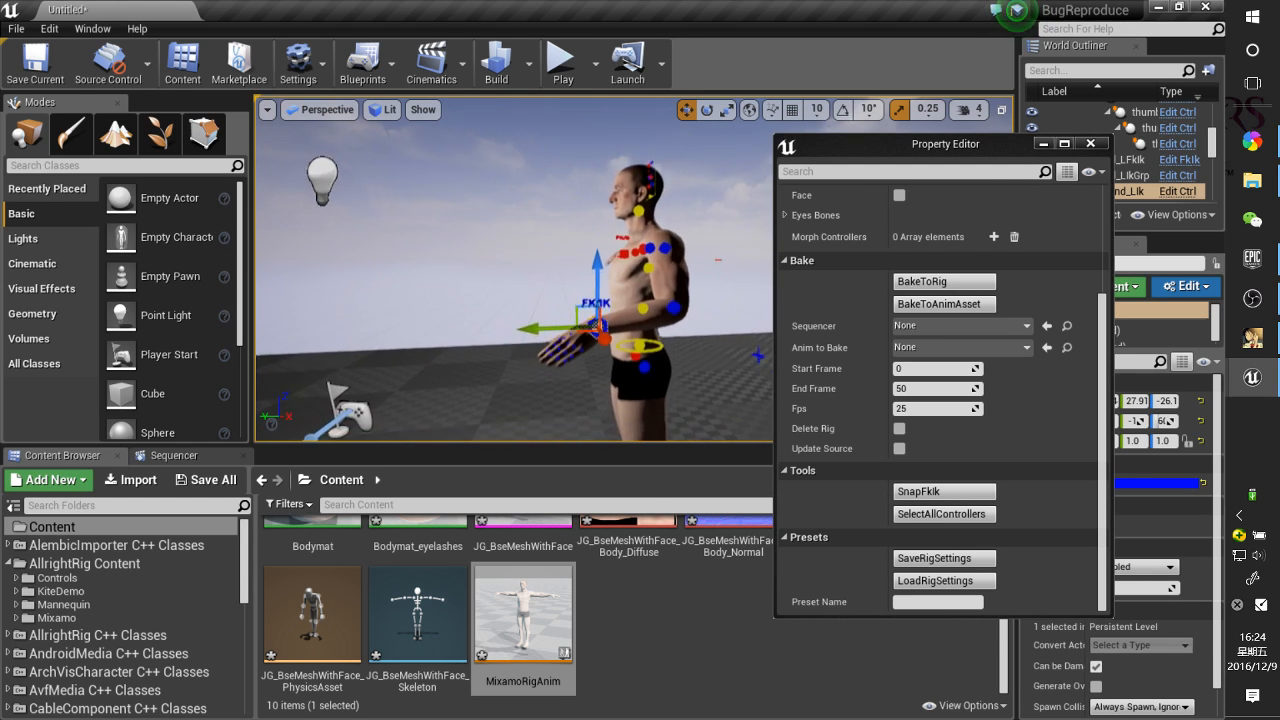
right_click_drag(680, 385, 645, 410)
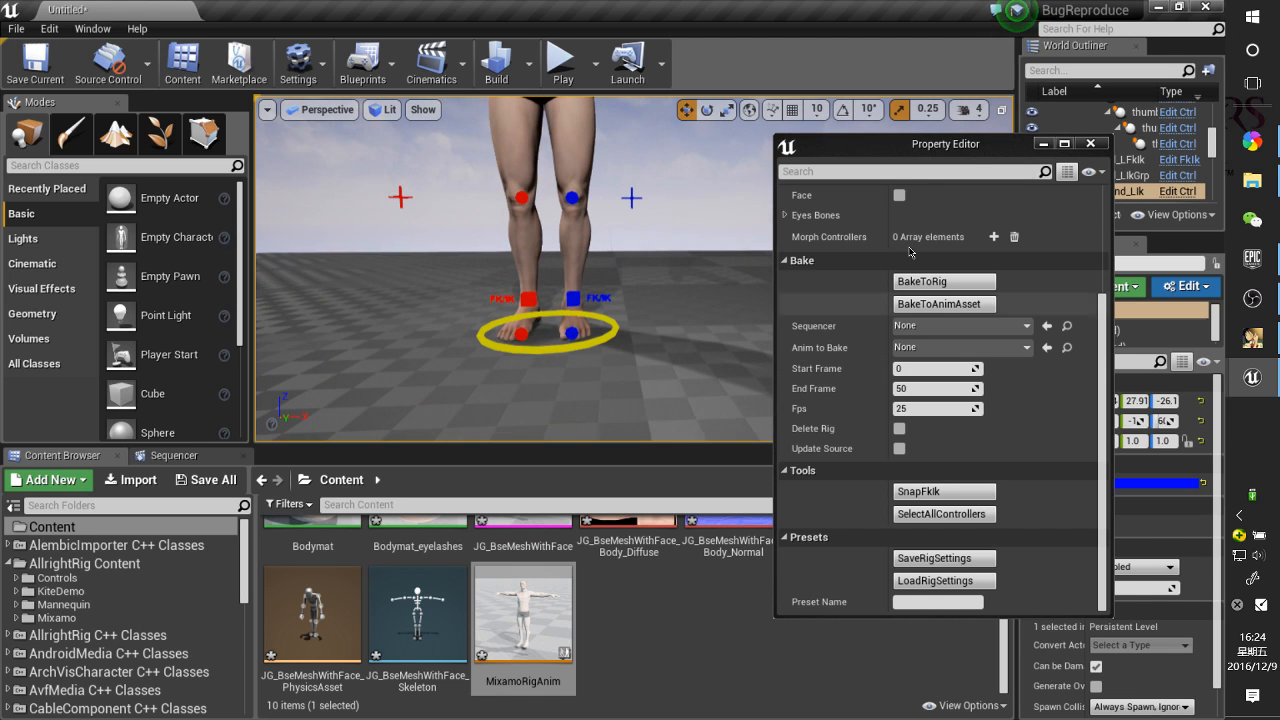
left_click(1090, 144)
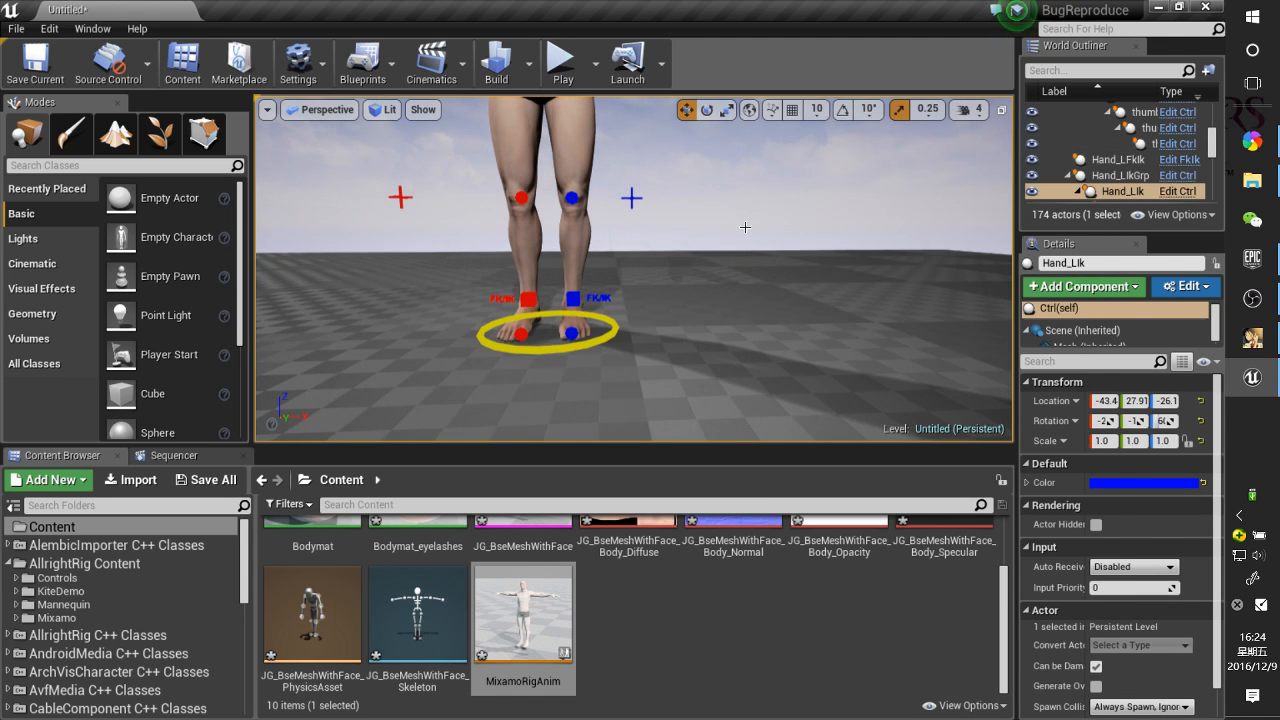
Undo the recent move and rotation changes made to the Hand_LIk control
right_click_drag(745, 227, 747, 170)
key("ctrl+z")
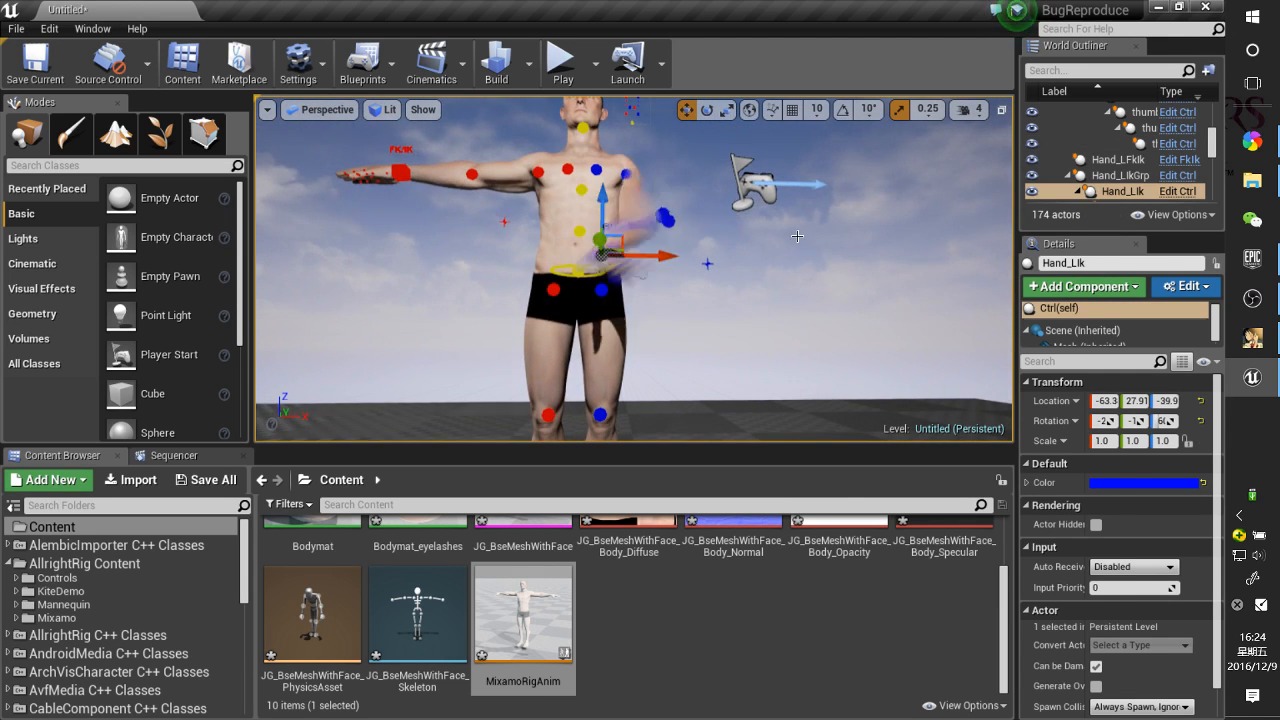
key("ctrl+z")
key("ctrl+z")
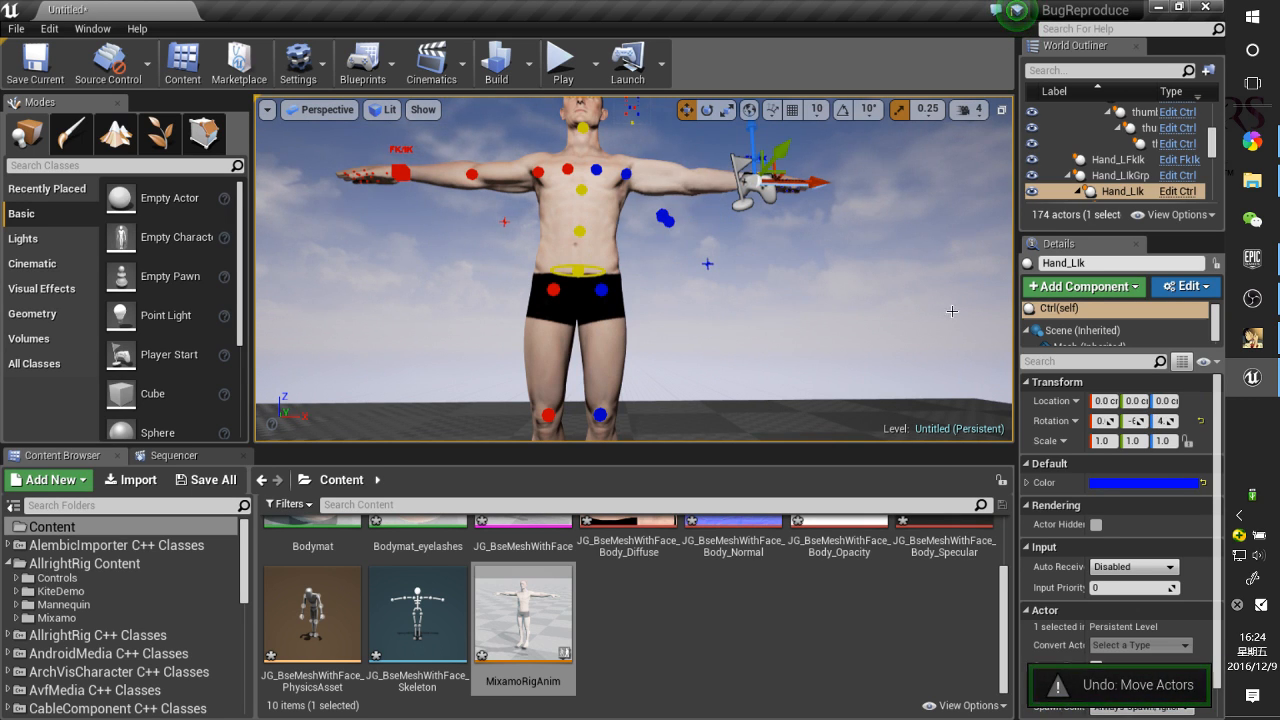
left_click_drag(952, 311, 845, 362, "alt")
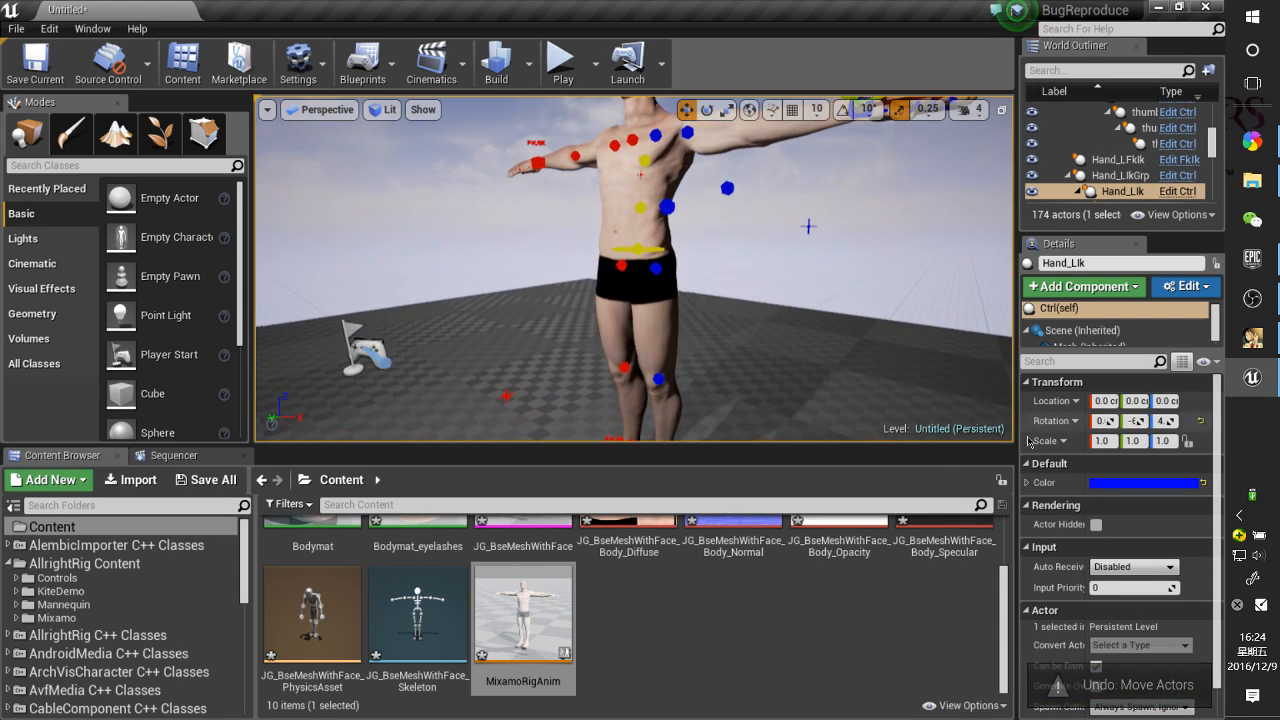
Reopen the AllrightRig tool window, check its Tools section with SnapFkIk and SelectAllControllers, and close the window
left_click(112, 30)
mouse_move(199, 284)
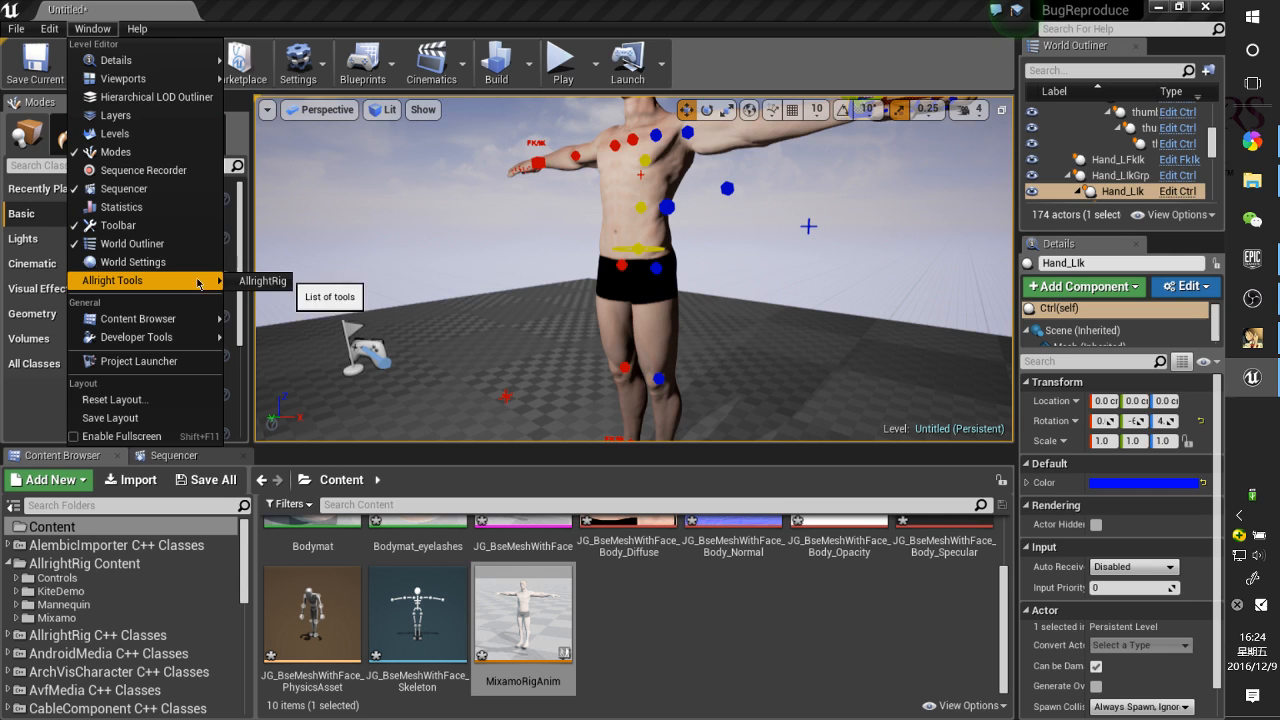
left_click(252, 282)
scroll(672, 469, "down", 4)
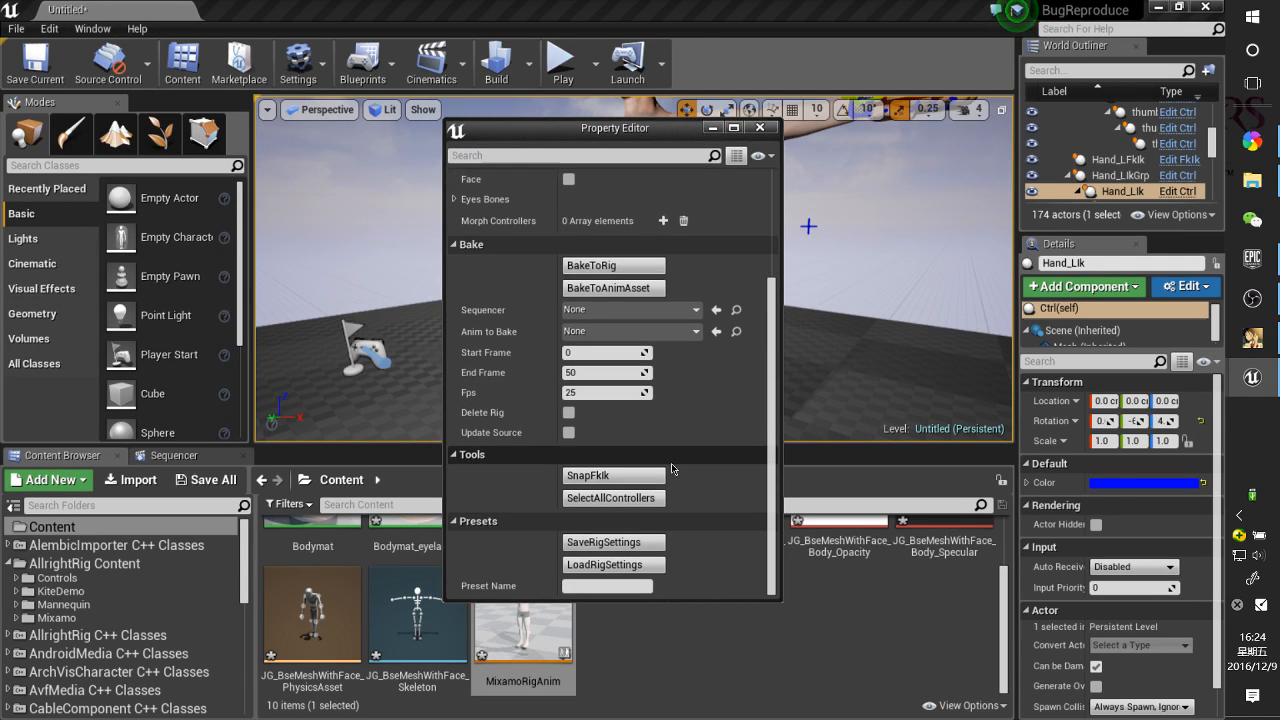
left_click(760, 127)
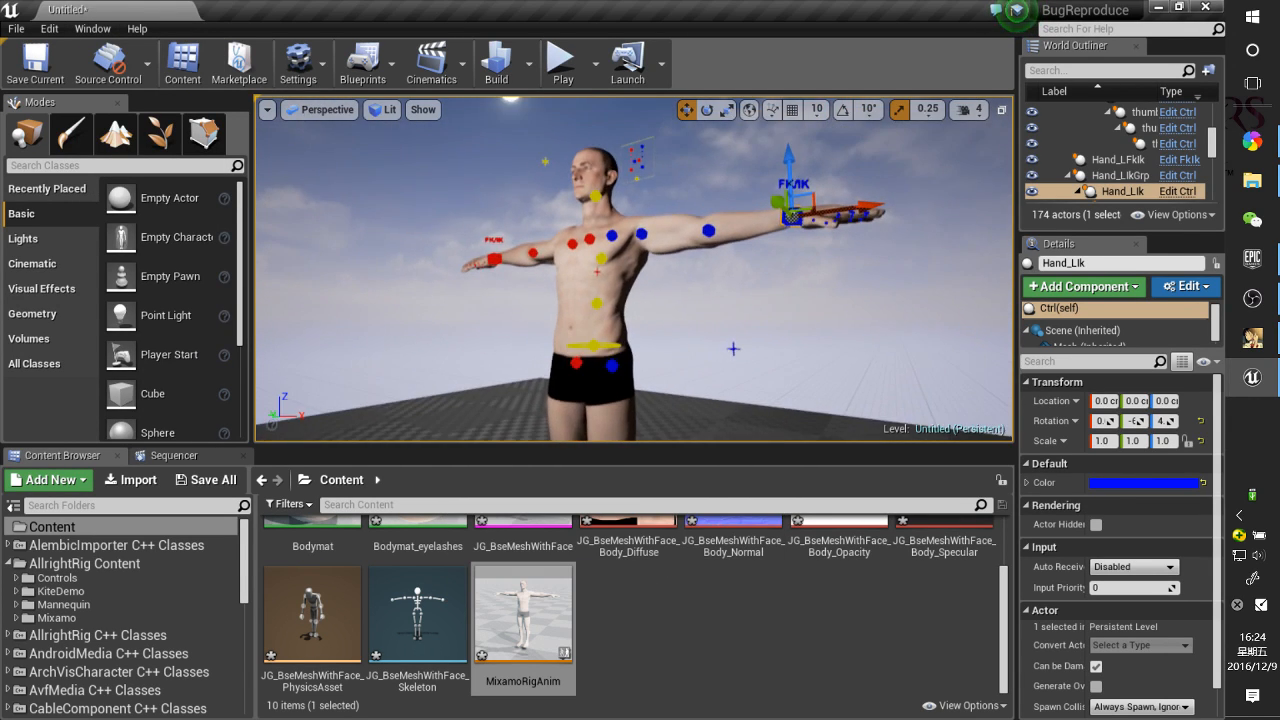
Create a Level Sequence asset named NewLevelSequence in the Content folder and open it in the Sequencer
right_click(634, 622)
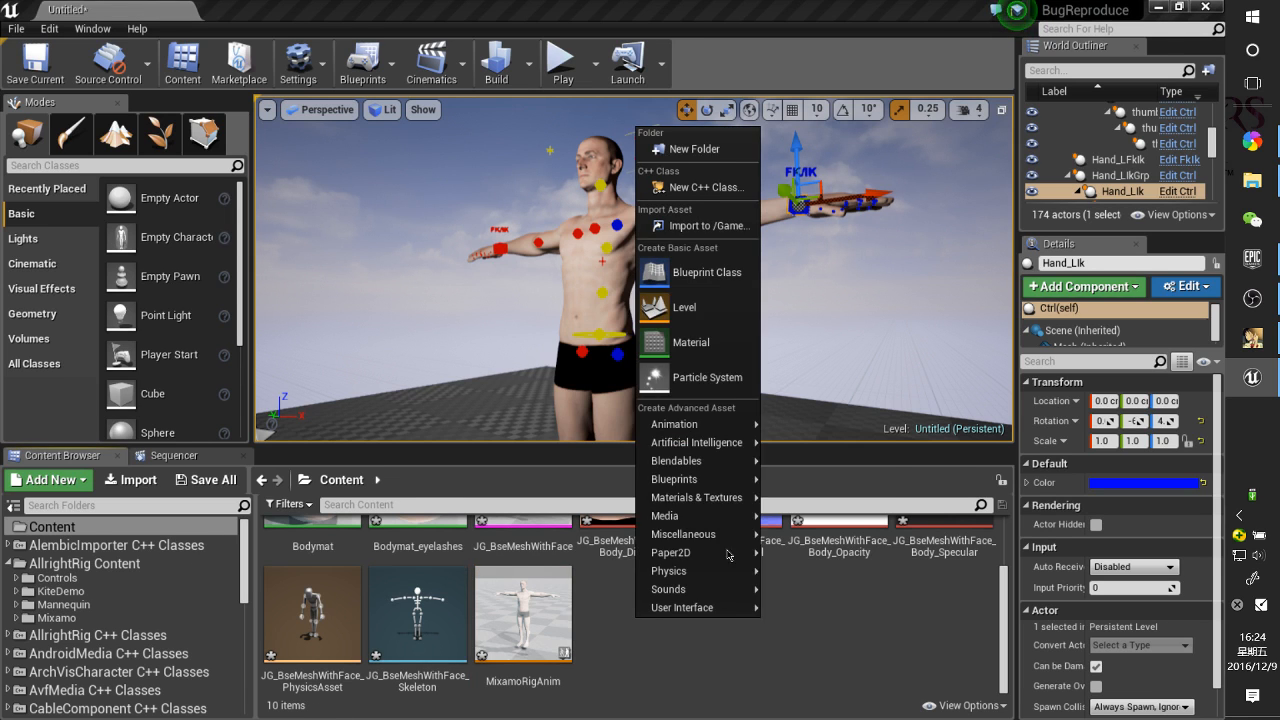
left_click(763, 645)
right_click(761, 656)
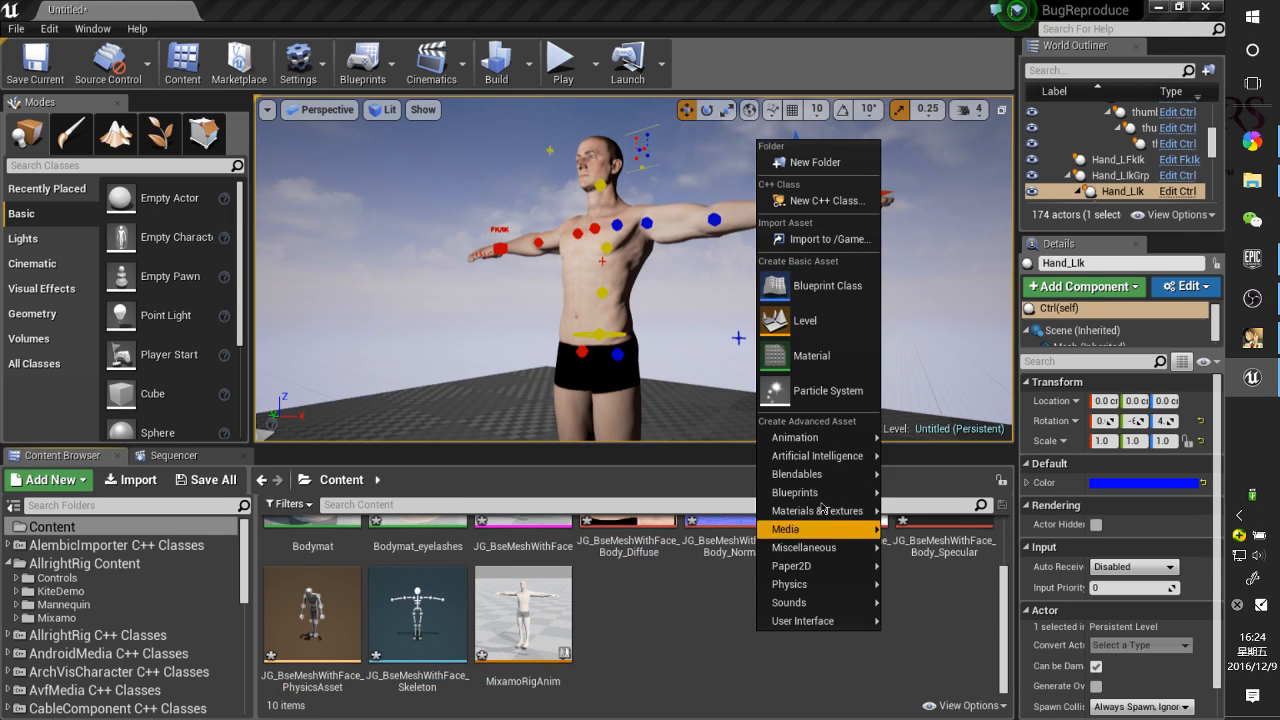
mouse_move(836, 441)
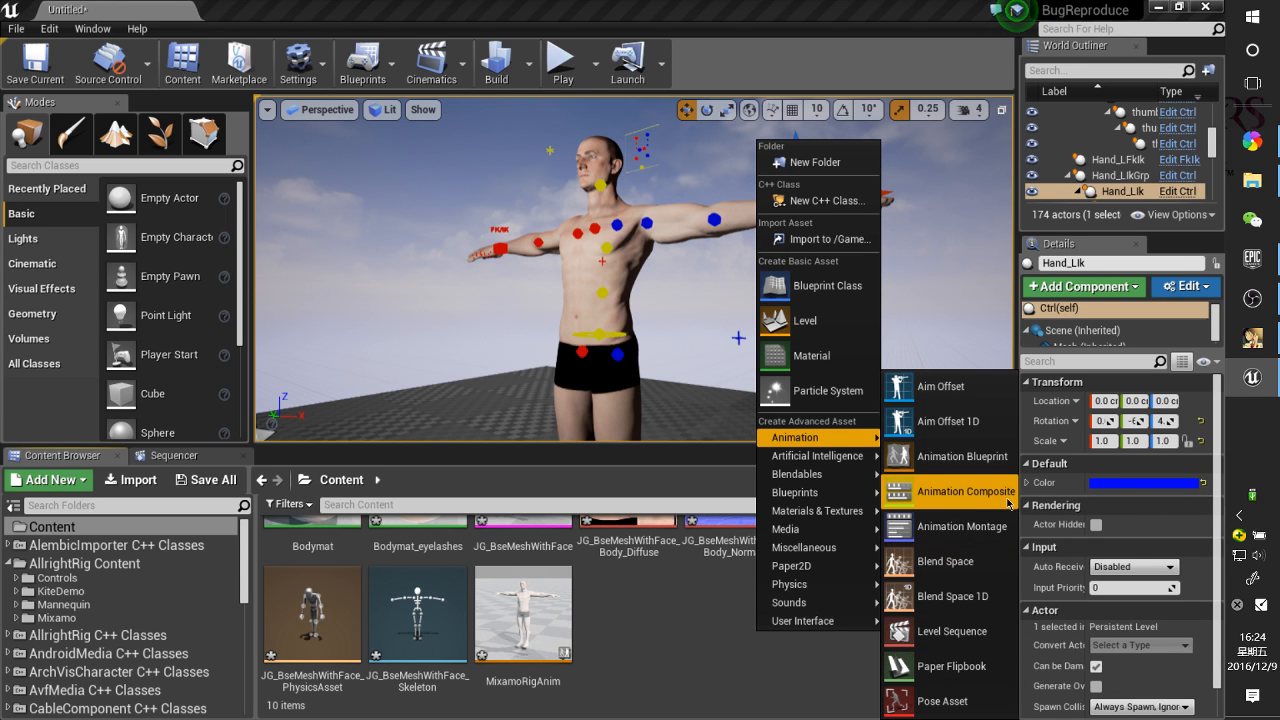
left_click(958, 631)
key("Return")
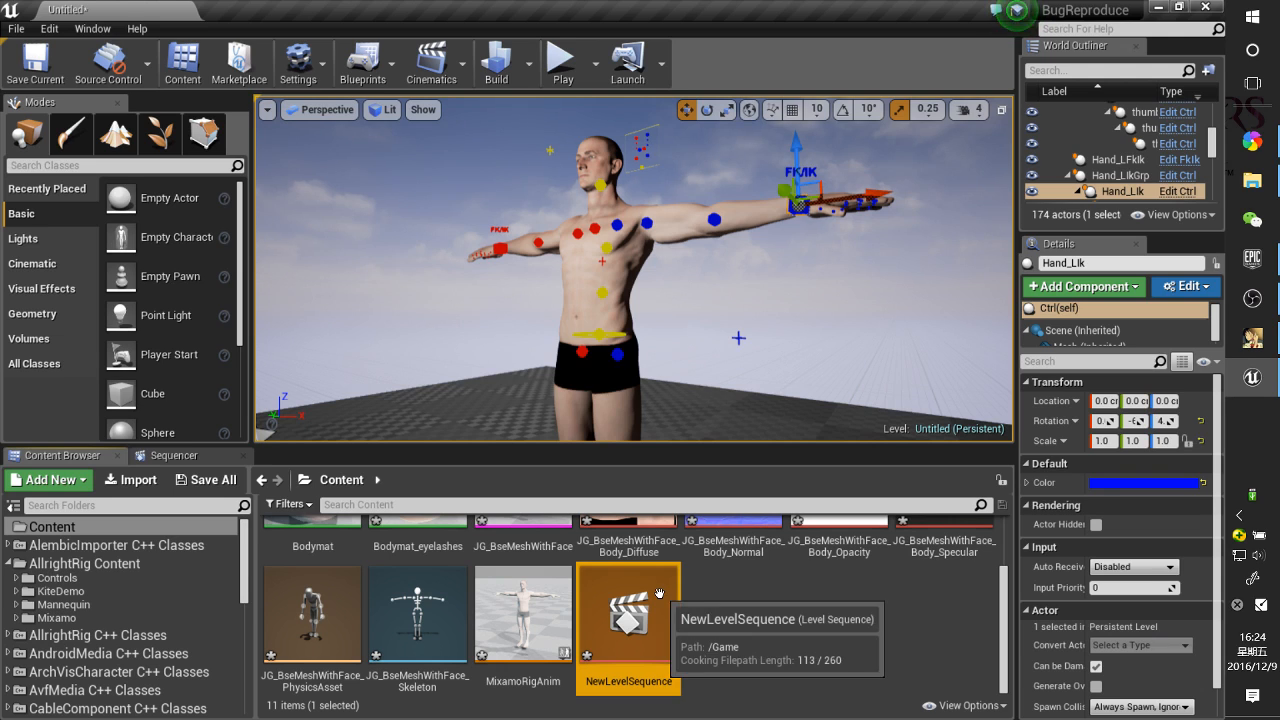
double_click(628, 612)
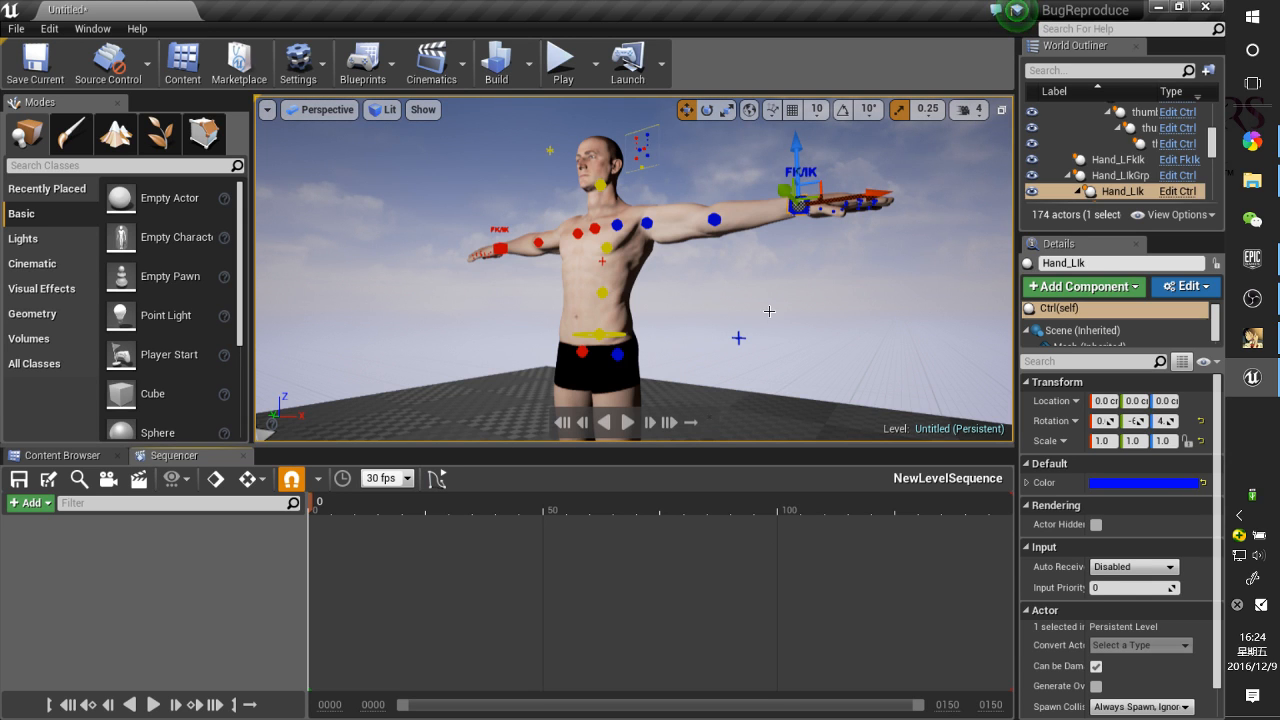
Switch the viewport from perspective to the Right orthographic view with the character framed in profile
left_click(738, 338)
key("alt+k")
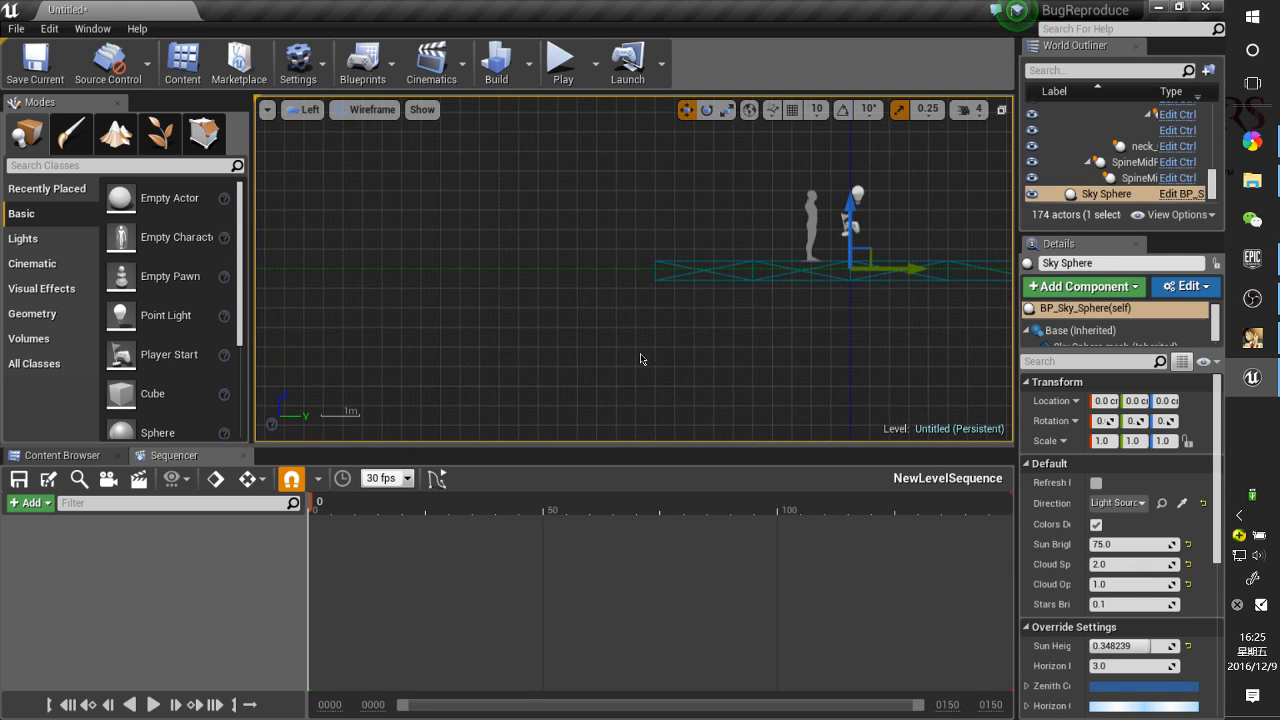
scroll(862, 250, "up", 13)
scroll(705, 214, "down", 3)
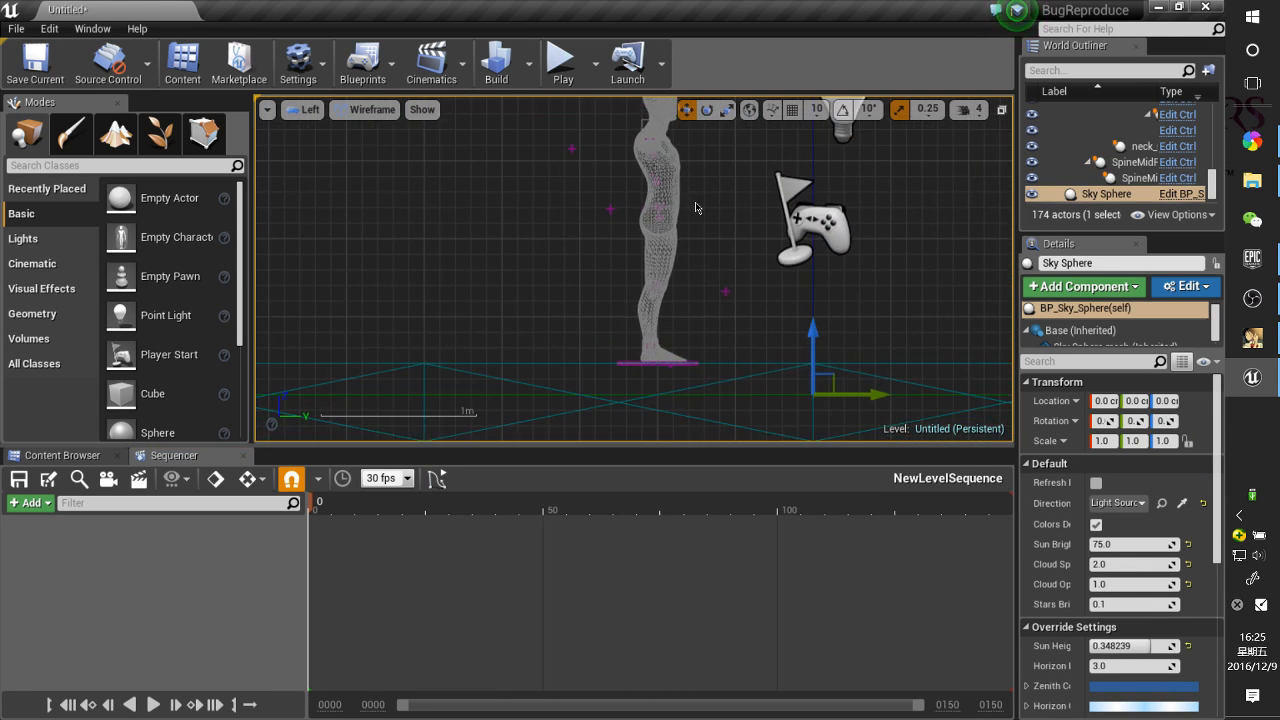
scroll(558, 160, "up", 2)
left_click(372, 109)
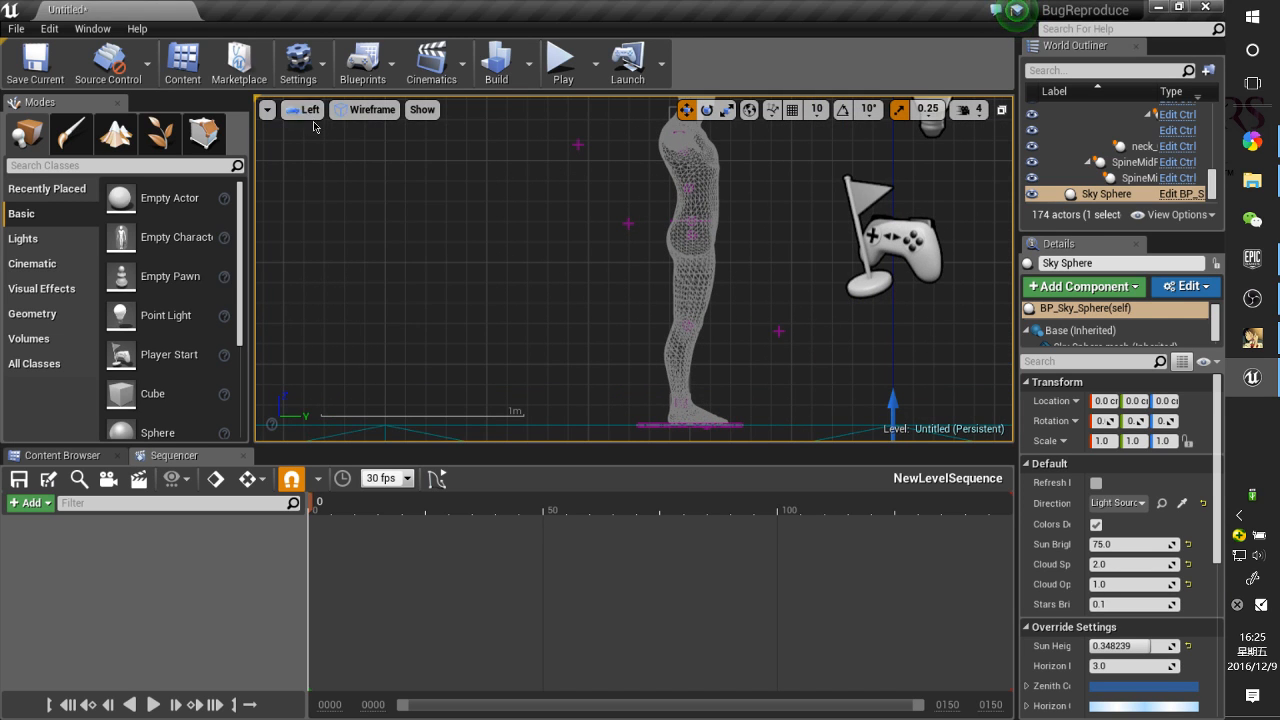
left_click(303, 109)
left_click(325, 223)
scroll(403, 152, "down", 3)
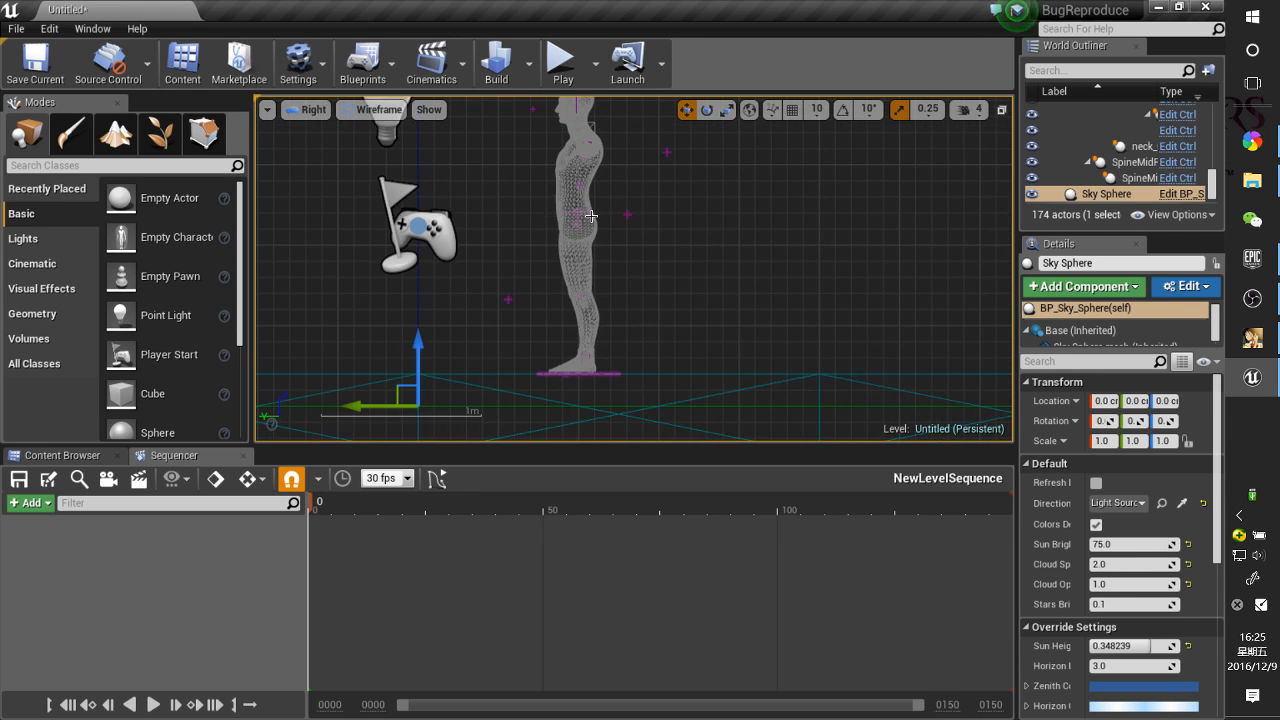
Try Unlit shading in the Right view, and set the view mode to Lit
left_click(378, 109)
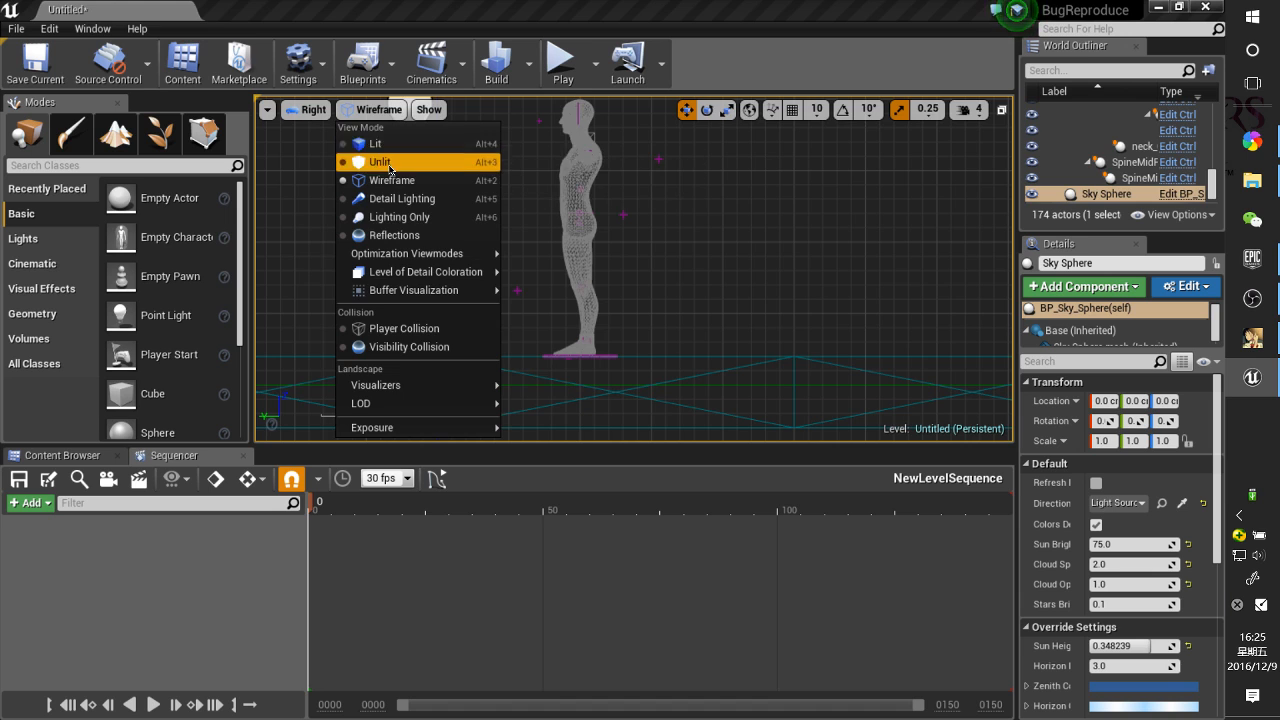
left_click(450, 155)
scroll(488, 194, "up", 4)
scroll(630, 266, "down", 3)
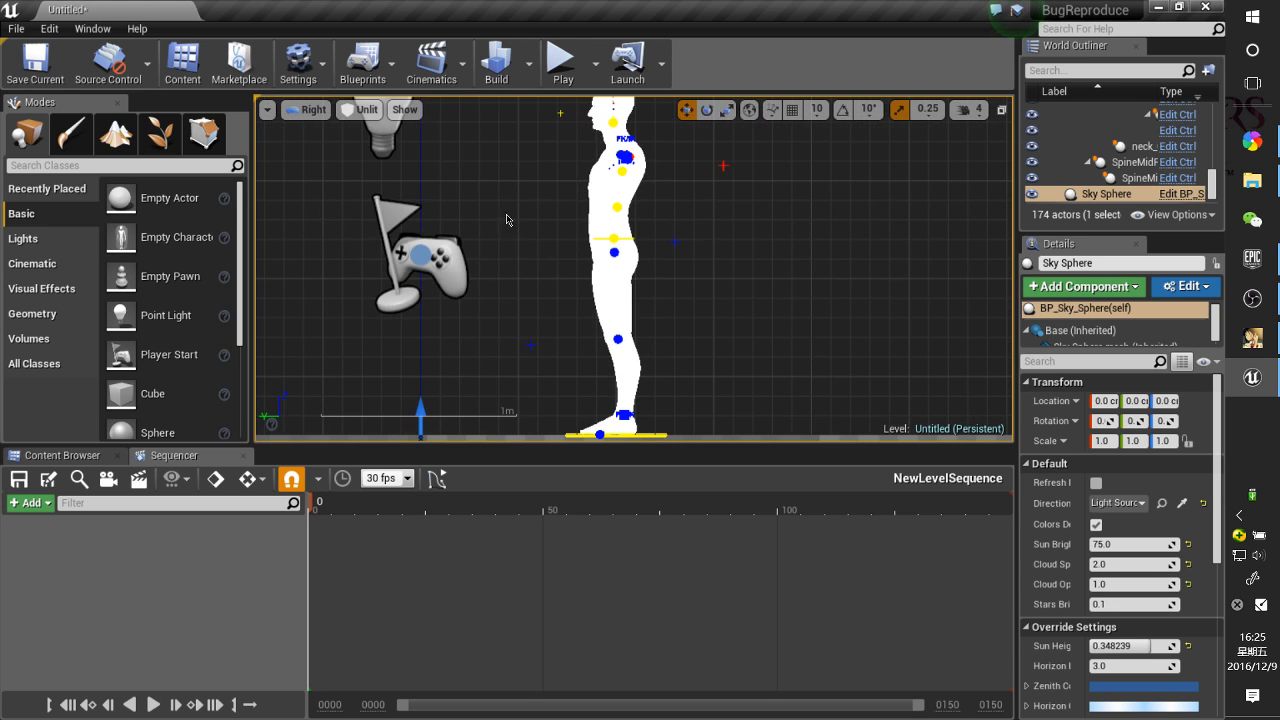
left_click(369, 112)
left_click(370, 143)
scroll(614, 206, "up", 2)
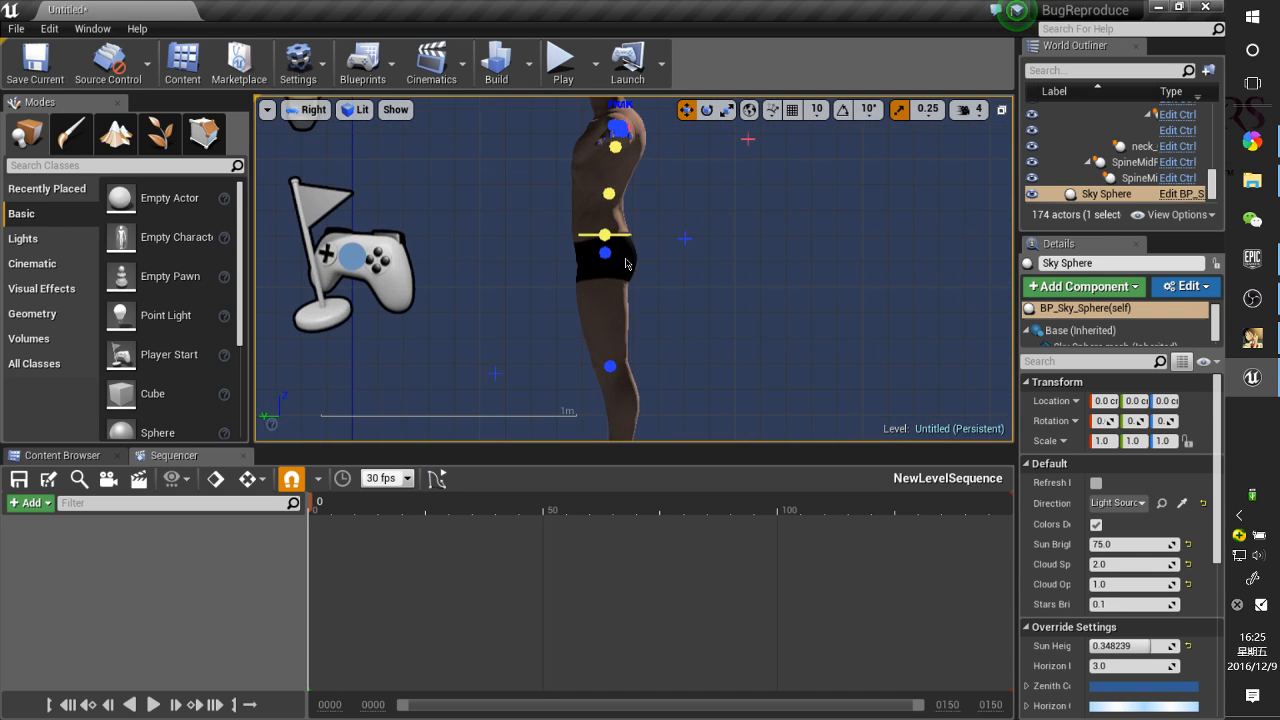
scroll(508, 268, "down", 4)
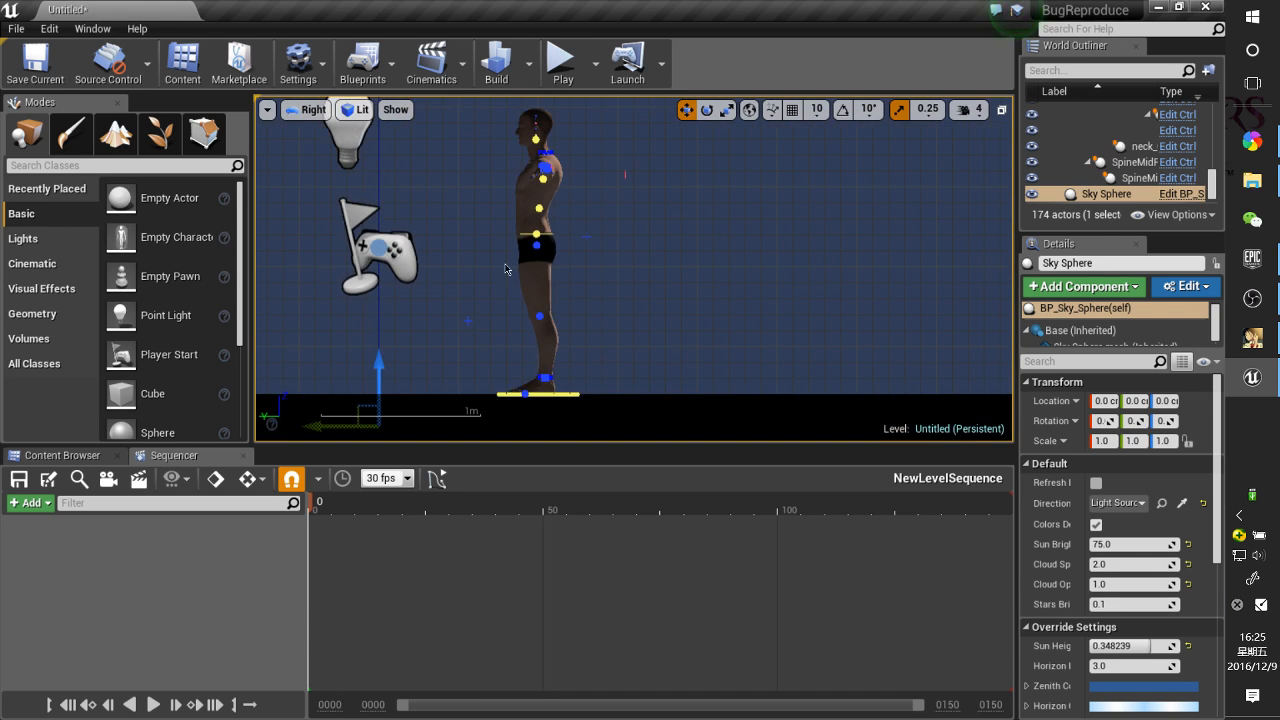
Select the Foot_LIk control at the ankle, with the character's whole leg and torso in view
left_click(546, 377)
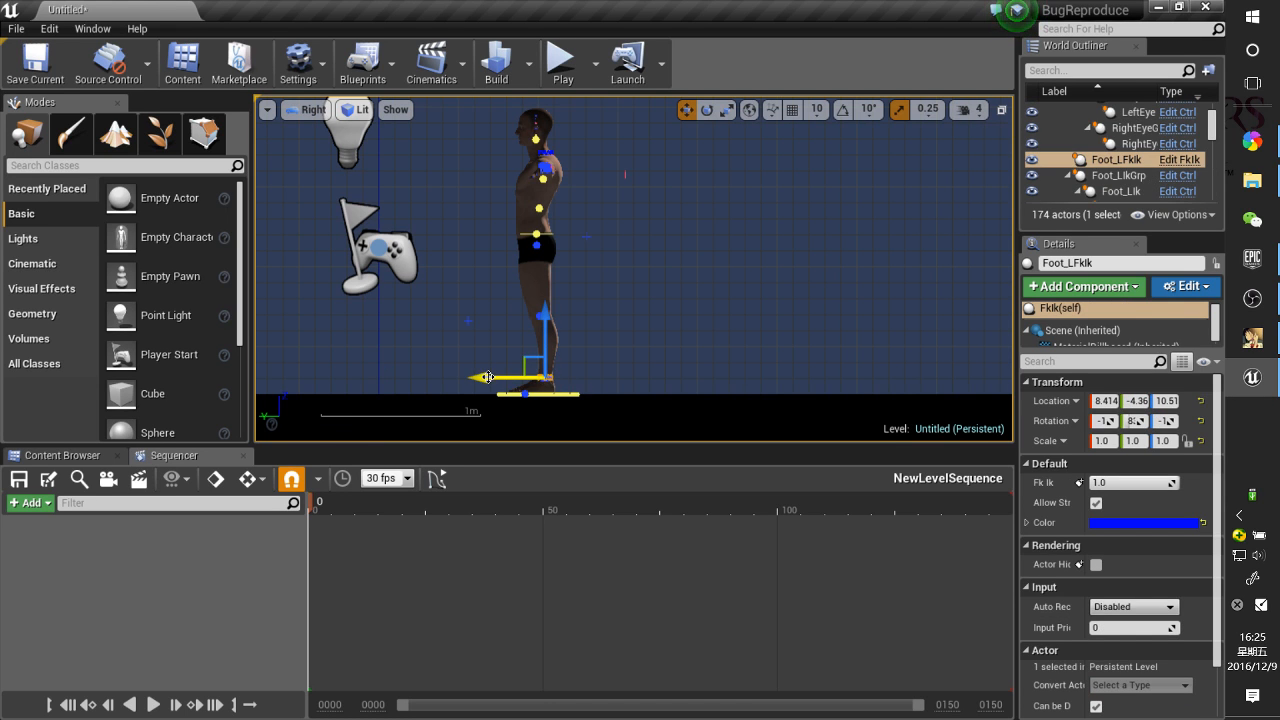
scroll(505, 355, "up", 3)
left_click(527, 322)
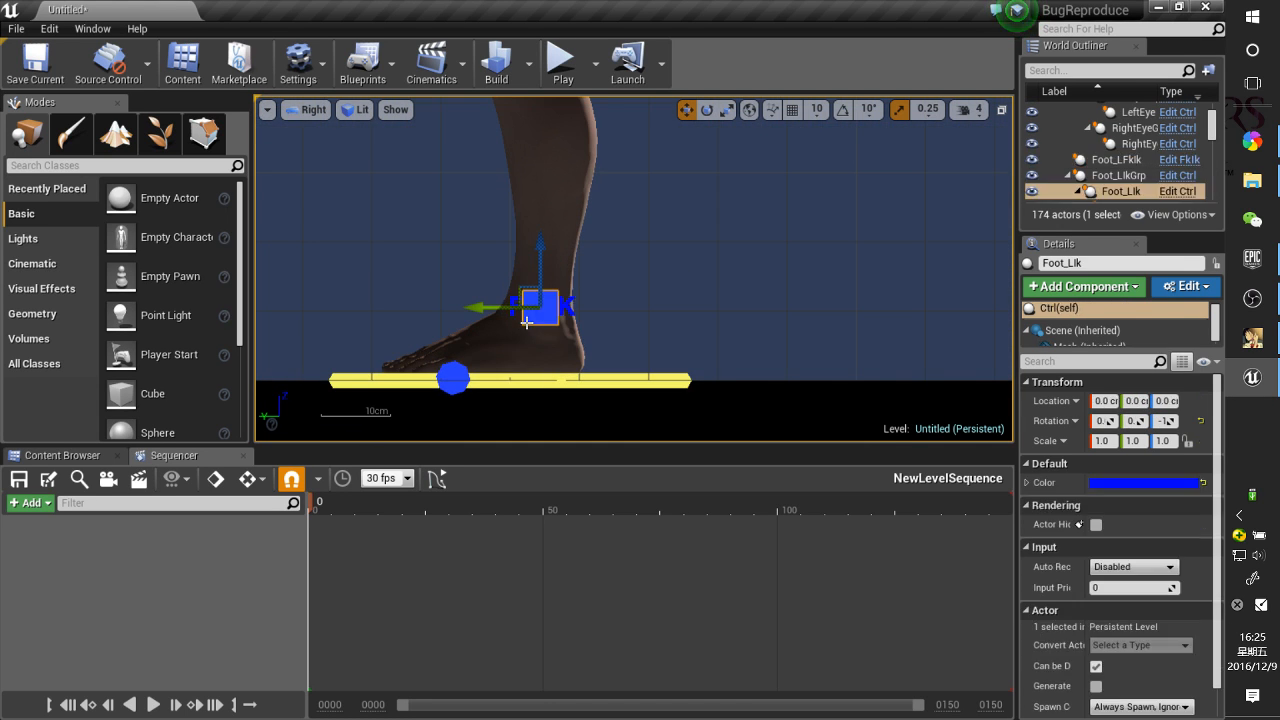
scroll(527, 322, "down", 5)
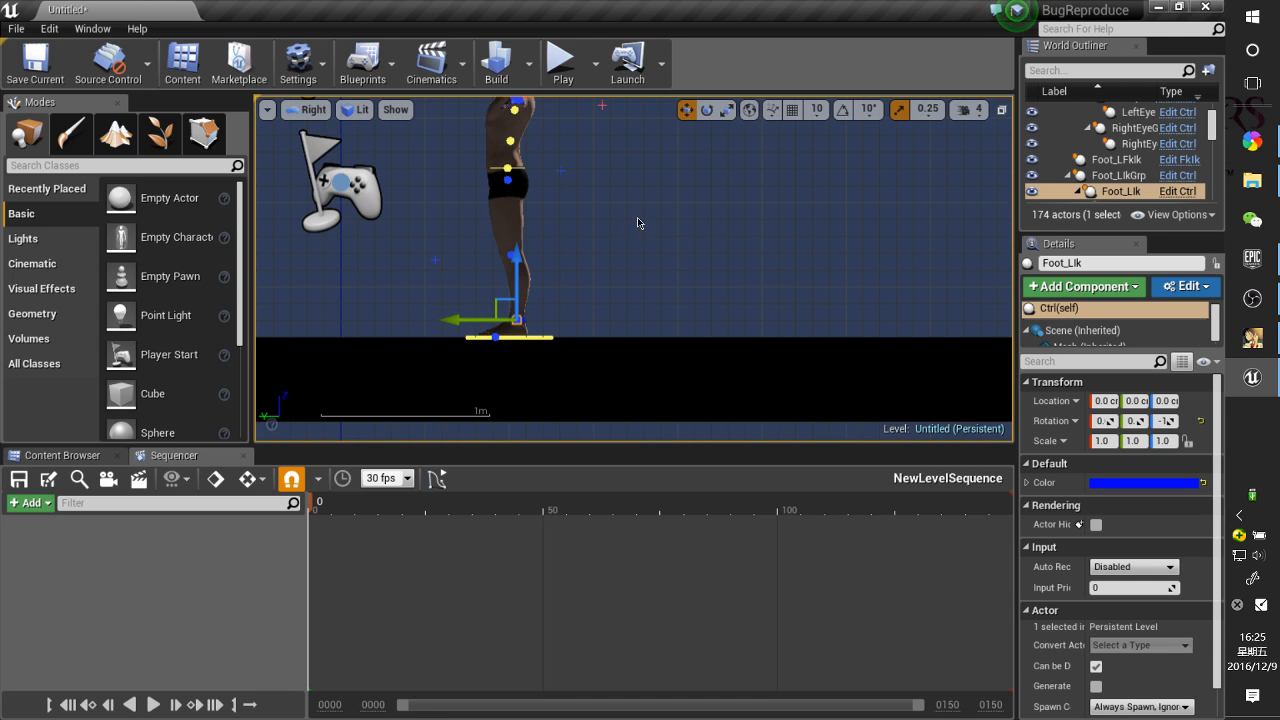
right_click_drag(638, 219, 768, 363)
scroll(764, 298, "down", 1)
scroll(762, 396, "up", 4)
scroll(769, 340, "down", 2)
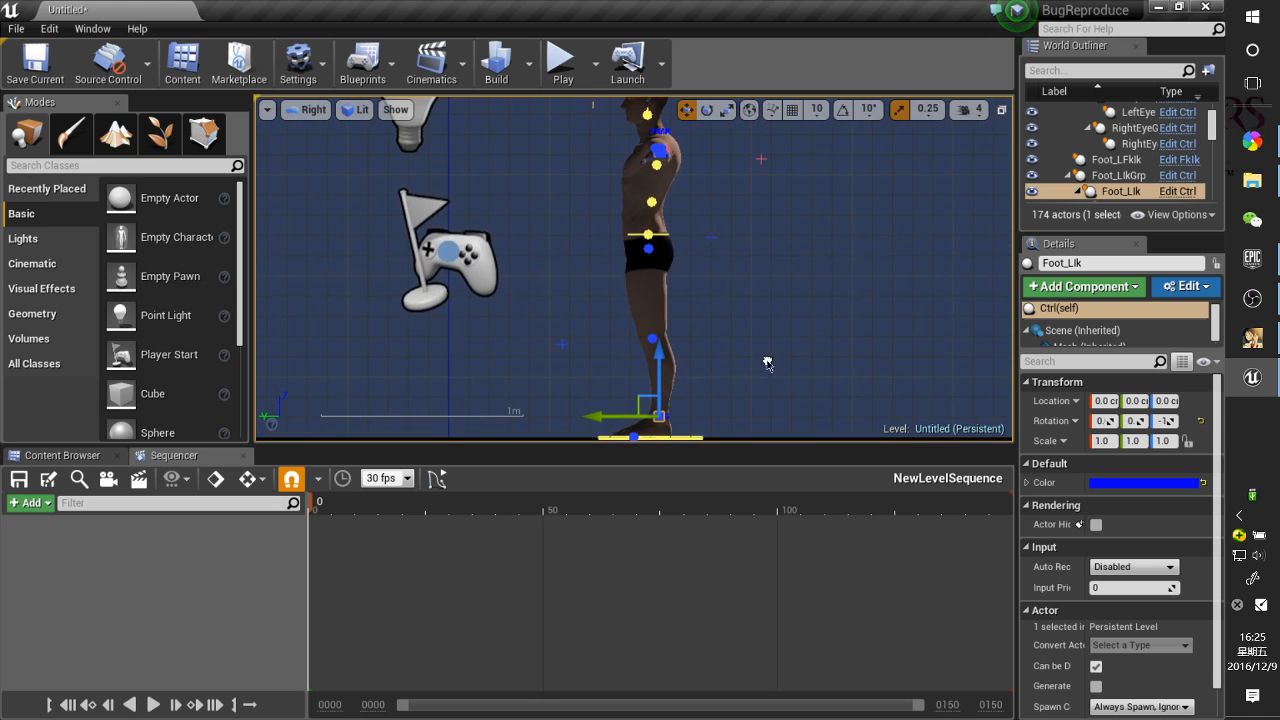
Move Foot_LIk forward along Y, and move Foot_RIk back and up to about Y -49.7, Z 45.1
scroll(711, 376, "down", 1)
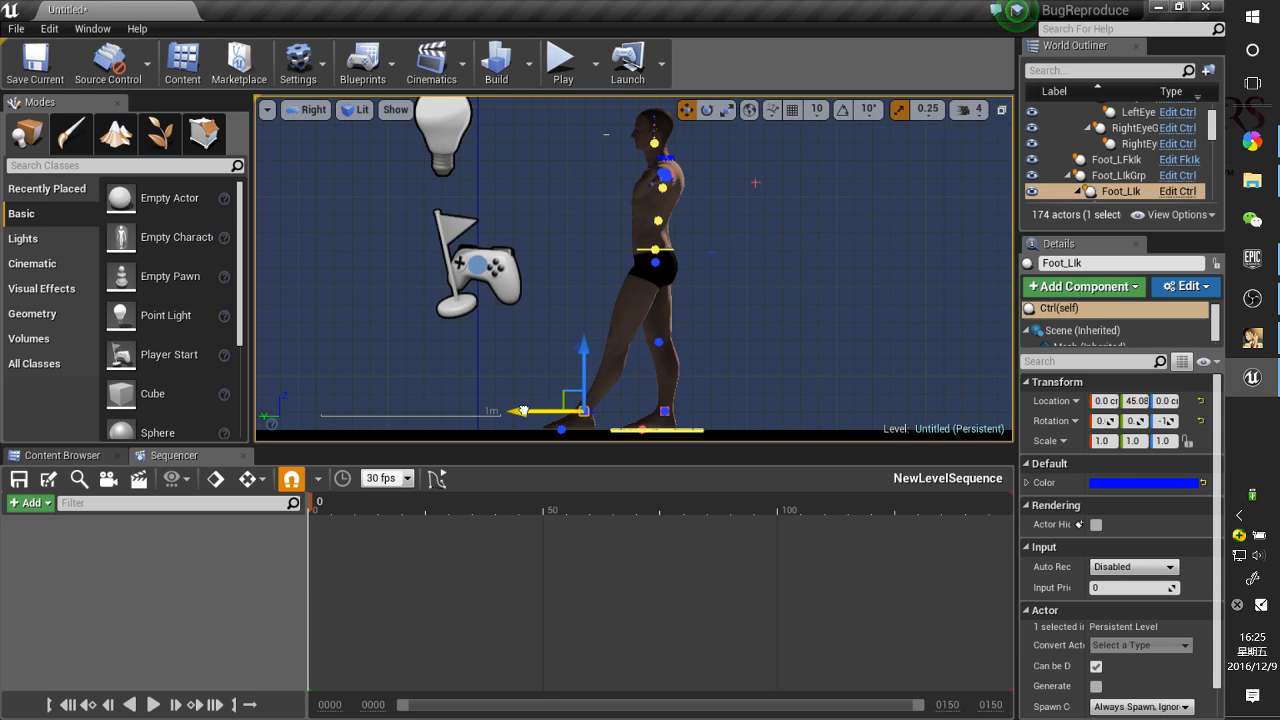
left_click(661, 415)
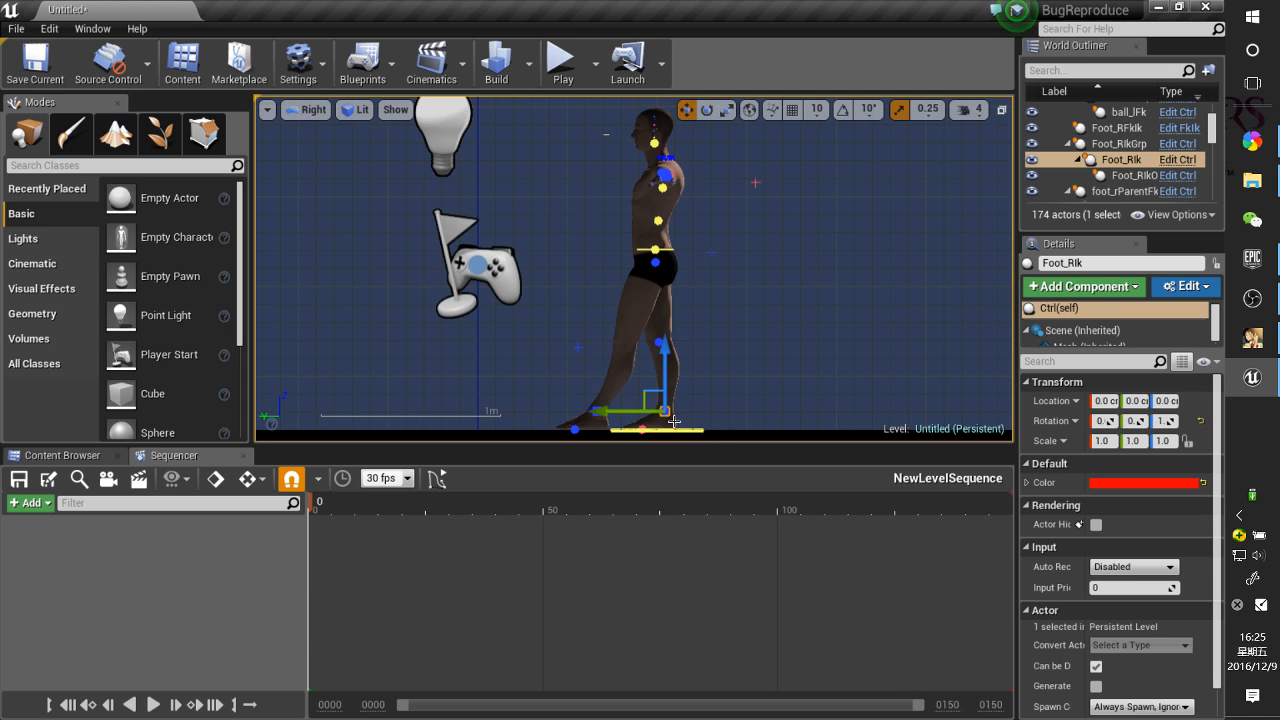
scroll(655, 412, "up", 6)
scroll(650, 408, "down", 4)
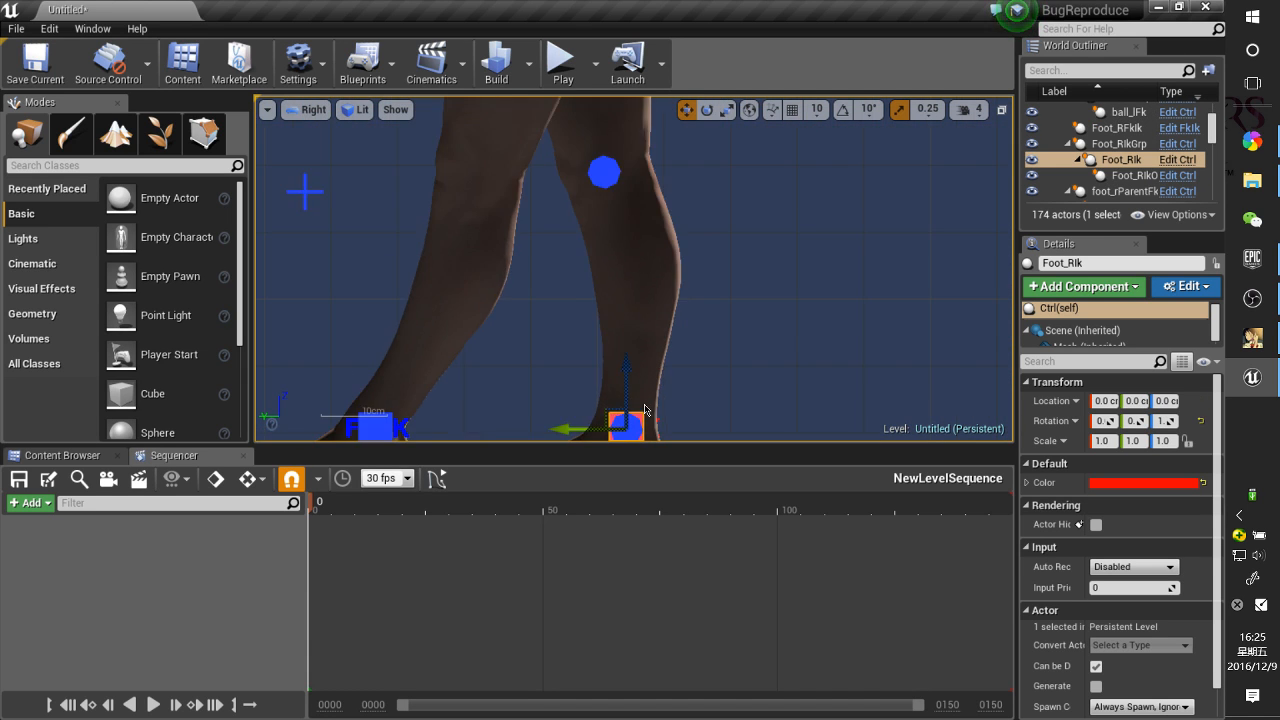
left_click_drag(625, 414, 835, 220)
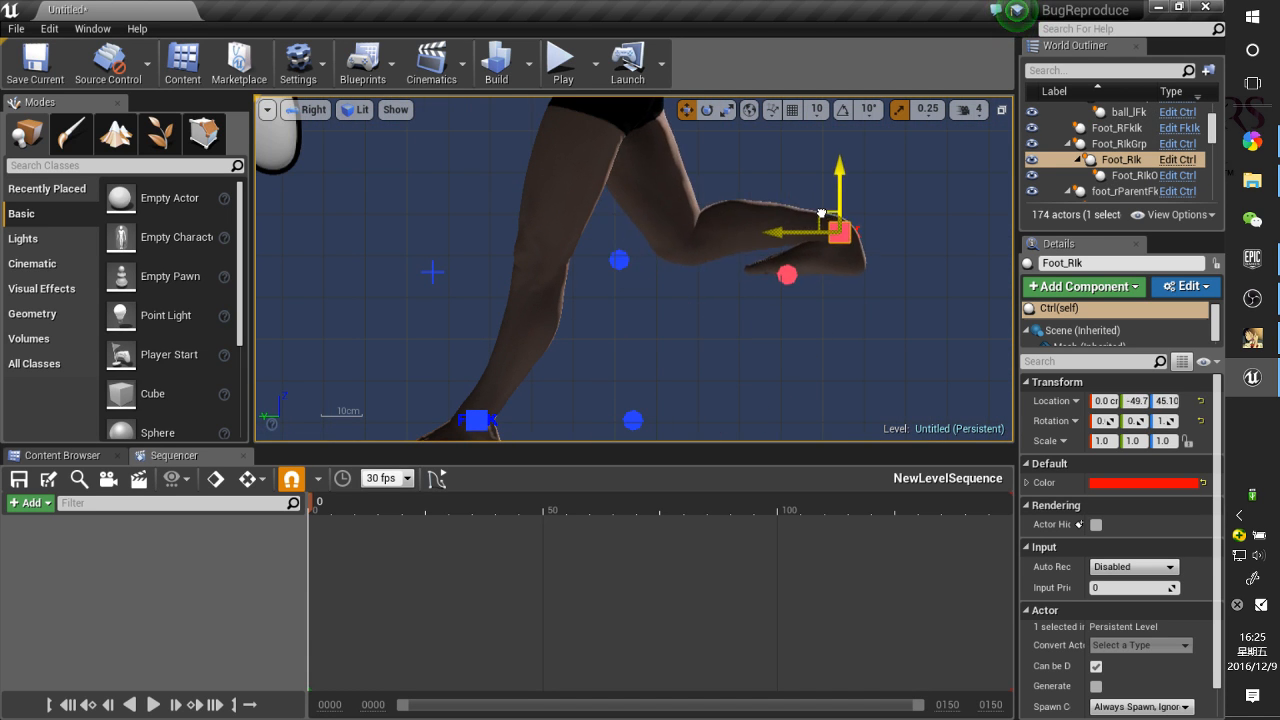
Rotate the Foot_RIk control in the side view so the raised foot's toes point downward
scroll(835, 220, "down", 3)
key("e")
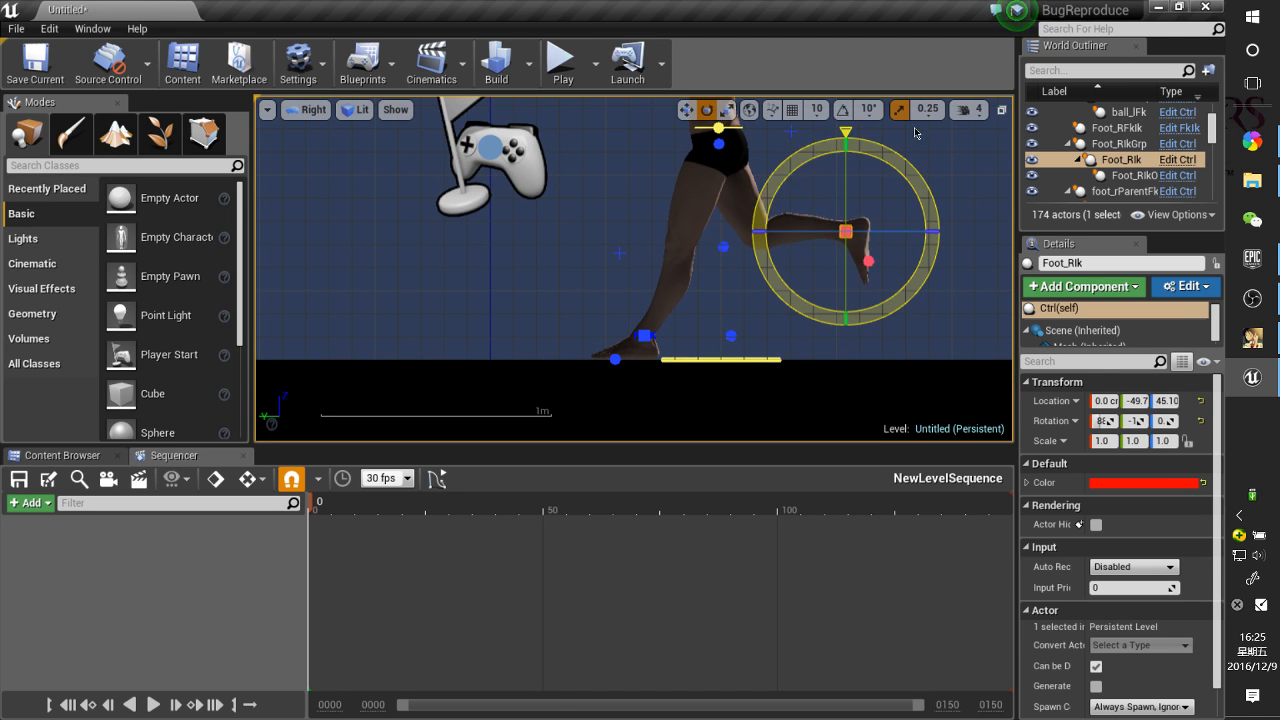
scroll(915, 133, "down", 3)
right_click_drag(699, 153, 663, 207)
scroll(603, 300, "up", 5)
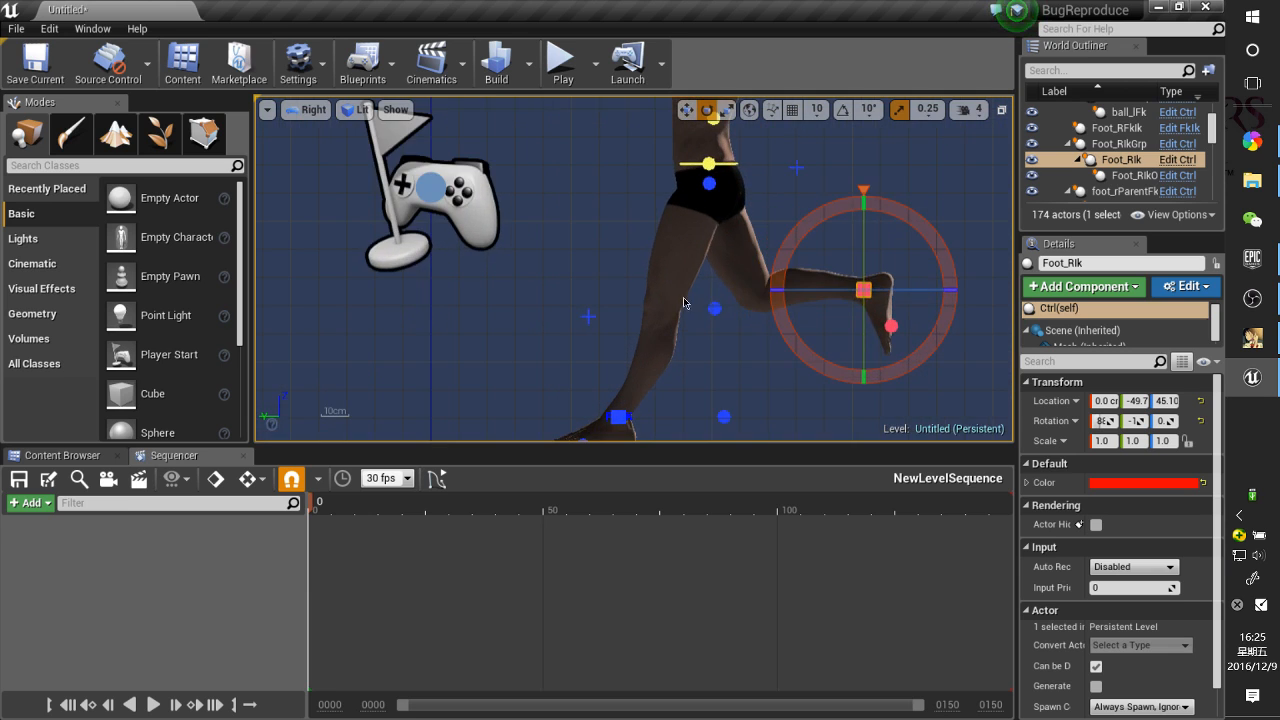
scroll(738, 258, "down", 3)
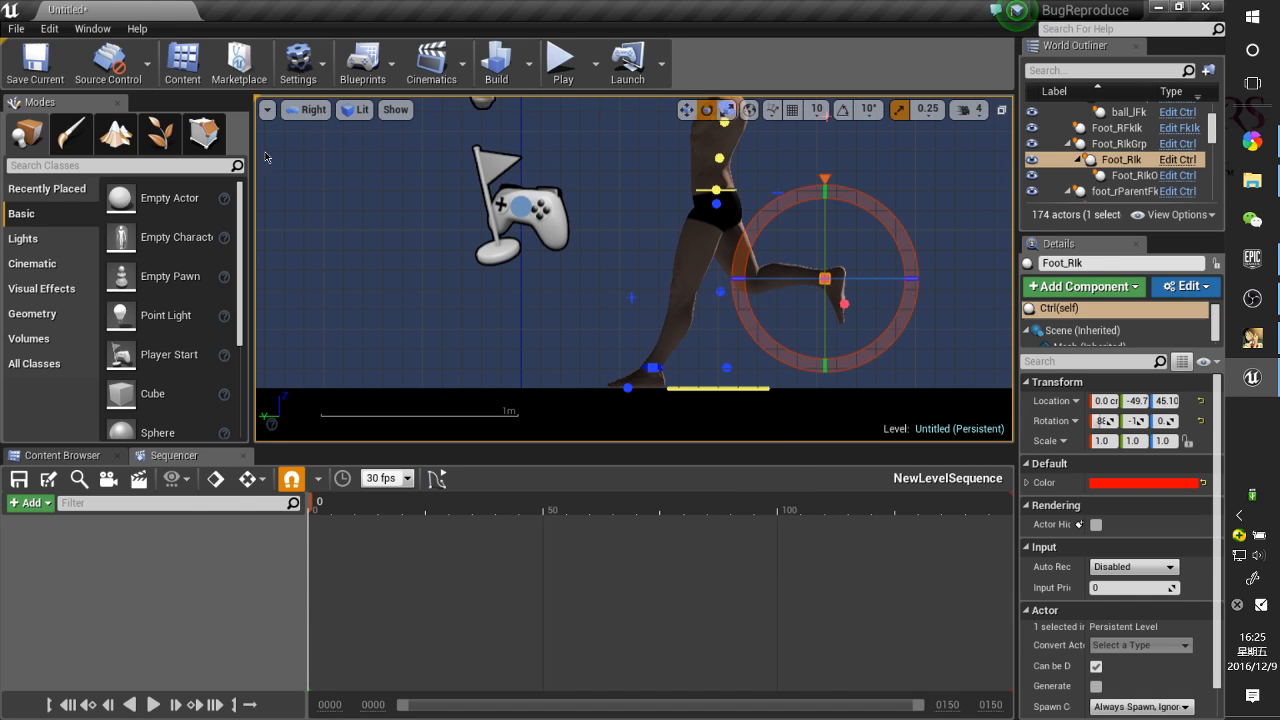
Set the Sequencer's keying mode to Auto-key Animated and reselect the Foot_RIk control
left_click(250, 479)
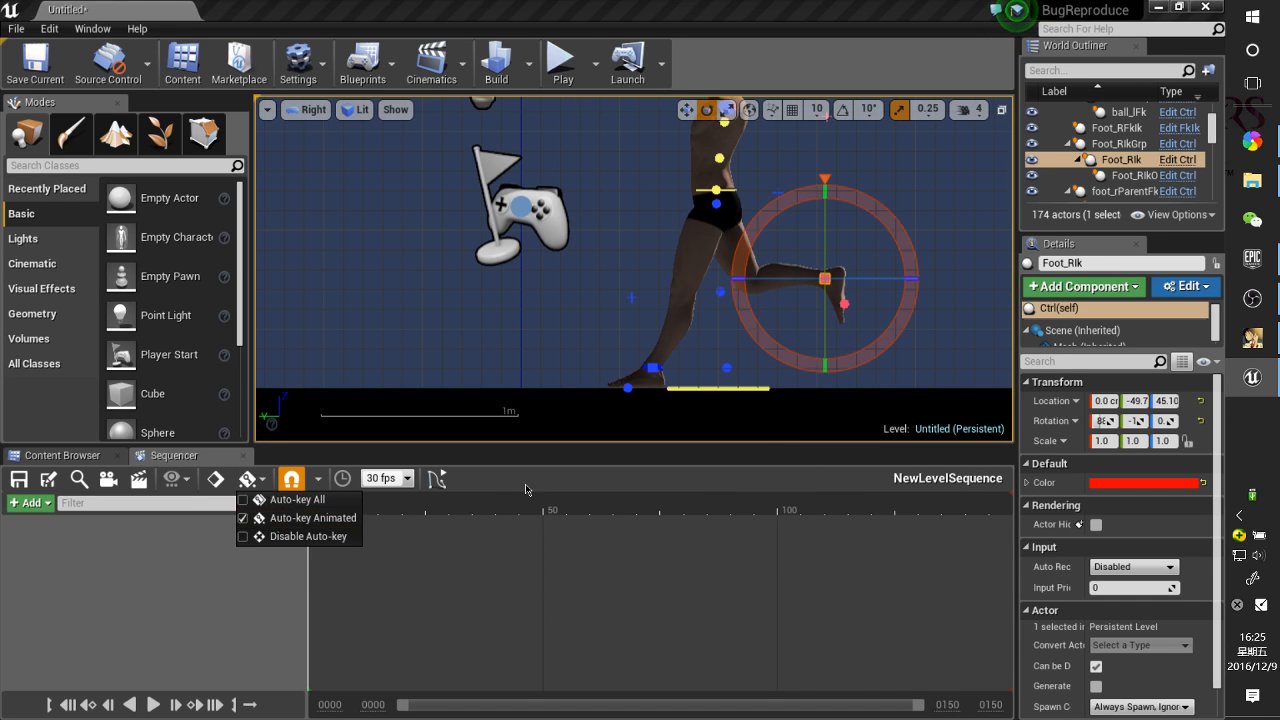
left_click(715, 190)
left_click(655, 371, "ctrl")
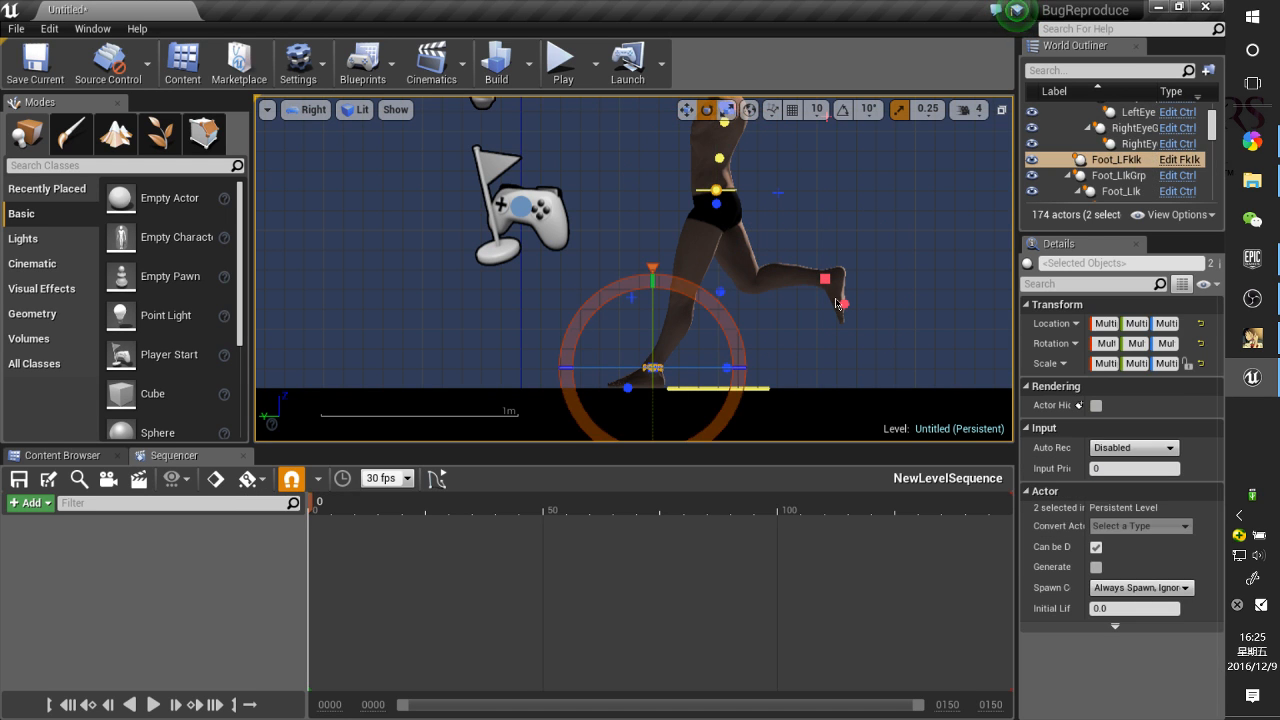
left_click(822, 279)
scroll(725, 366, "up", 3)
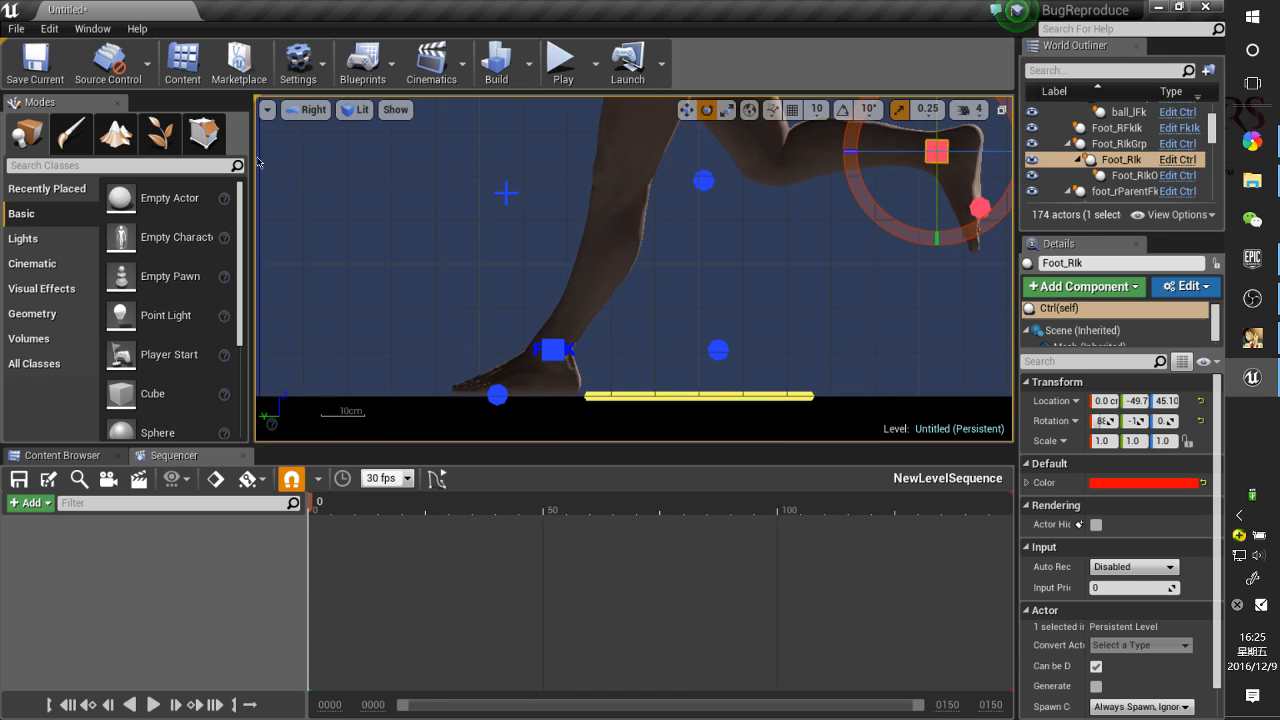
Run SnapFkIk from the rig tool's property window to align the FK and IK controls, and close the window
left_click(92, 28)
left_click(262, 280)
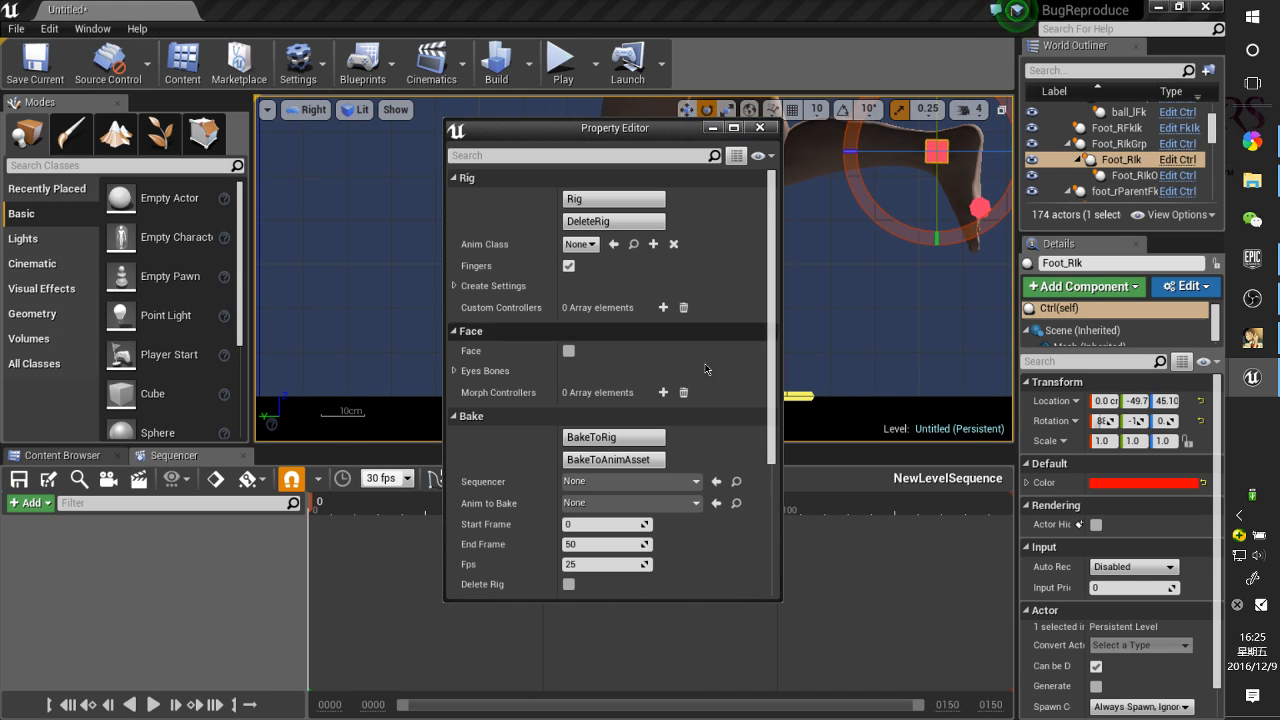
scroll(650, 465, "down", 3)
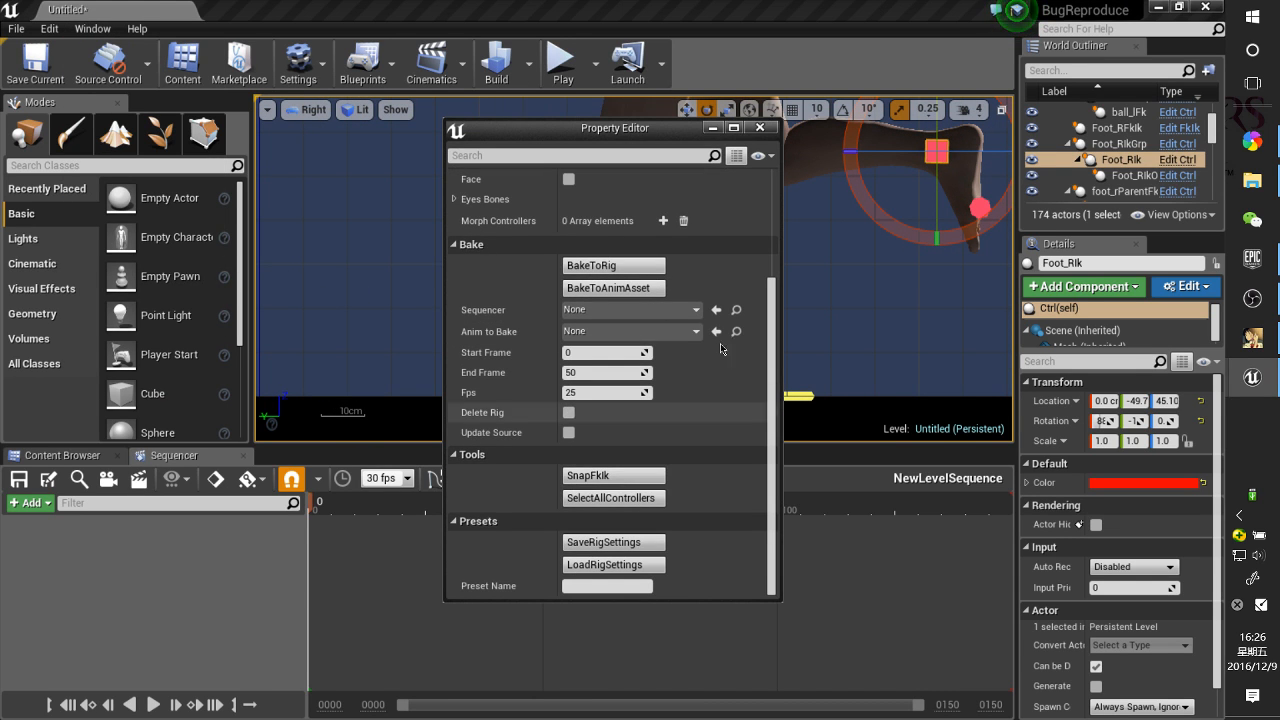
left_click(760, 127)
scroll(802, 333, "down", 2)
scroll(802, 333, "down", 2)
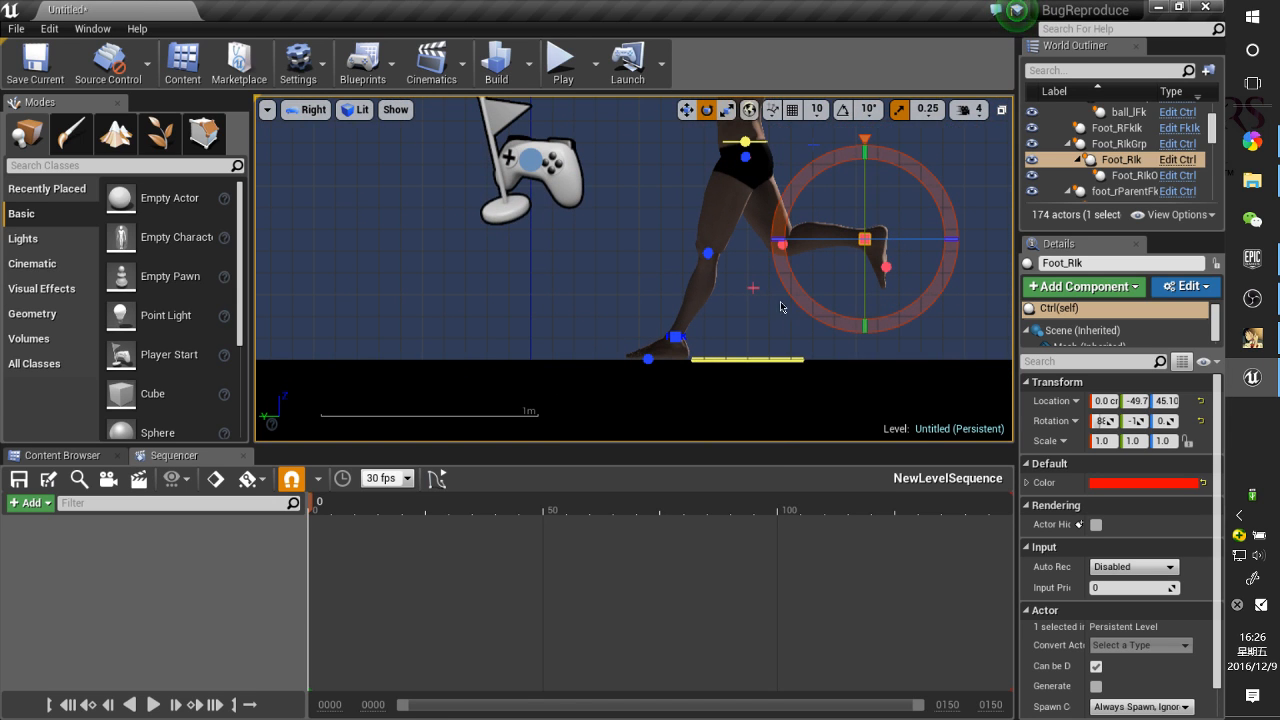
Select the calf_rPv pole vector control below the raised leg's knee and inspect its placement
scroll(806, 218, "down", 3)
scroll(660, 315, "up", 4)
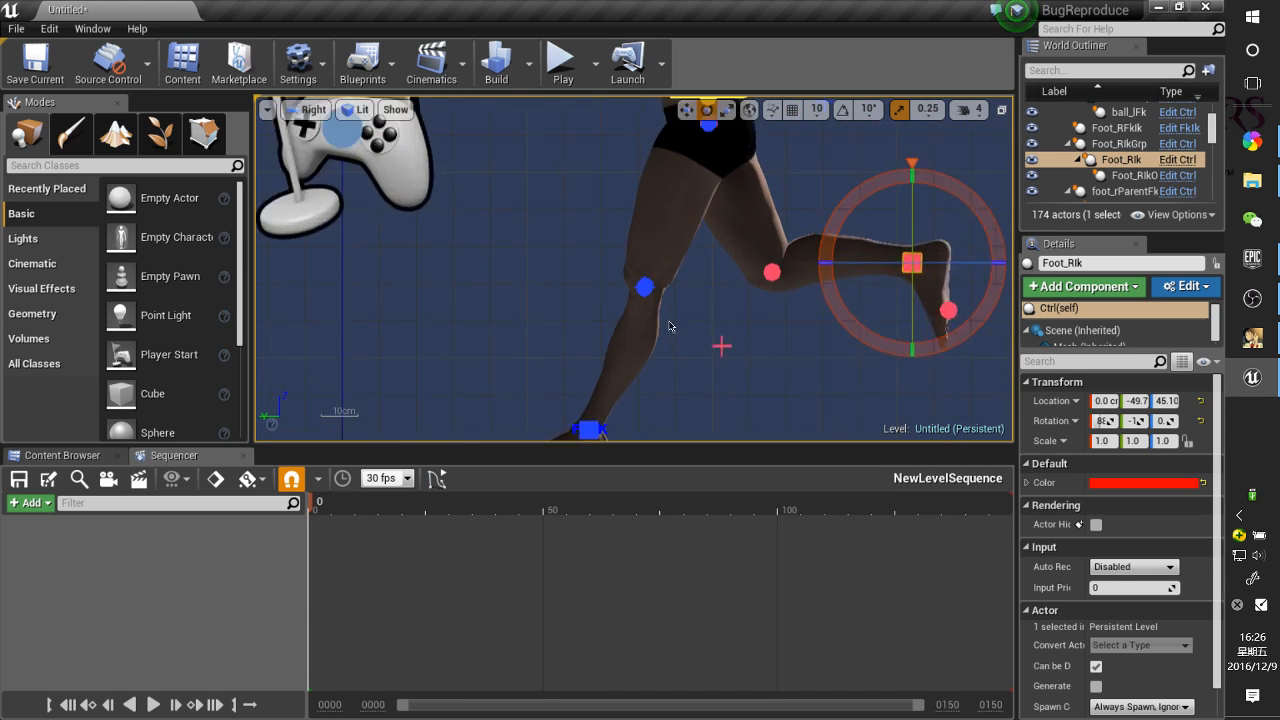
left_click(737, 372)
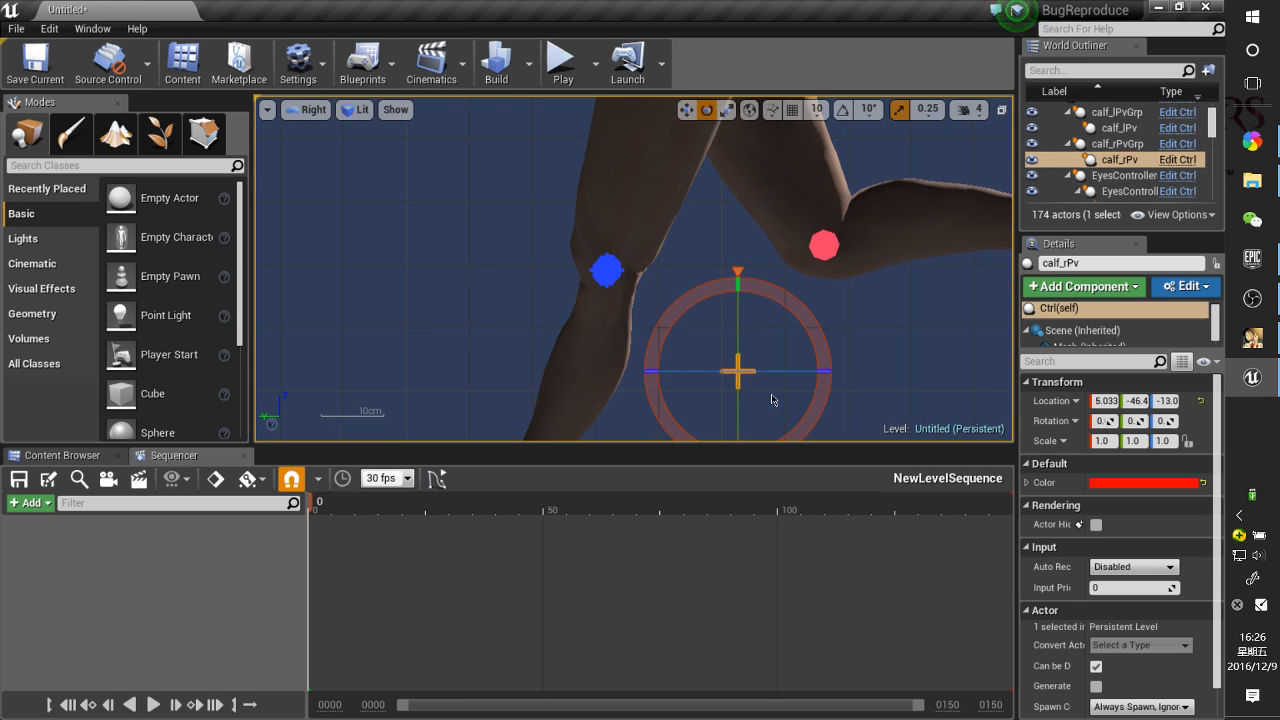
scroll(773, 402, "down", 4)
scroll(680, 326, "up", 11)
scroll(600, 310, "down", 4)
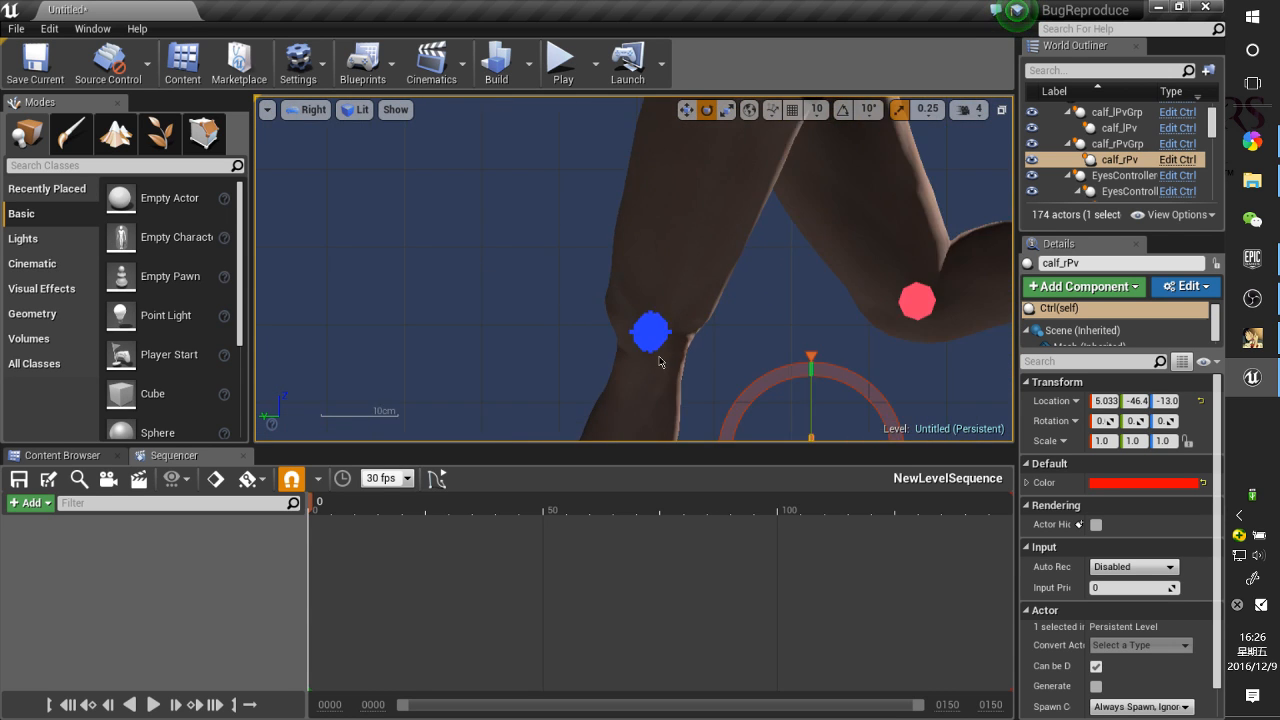
Move the calf_lPv pole vector control forward in front of the standing leg's knee, to about Y -2.94
scroll(820, 340, "up", 4)
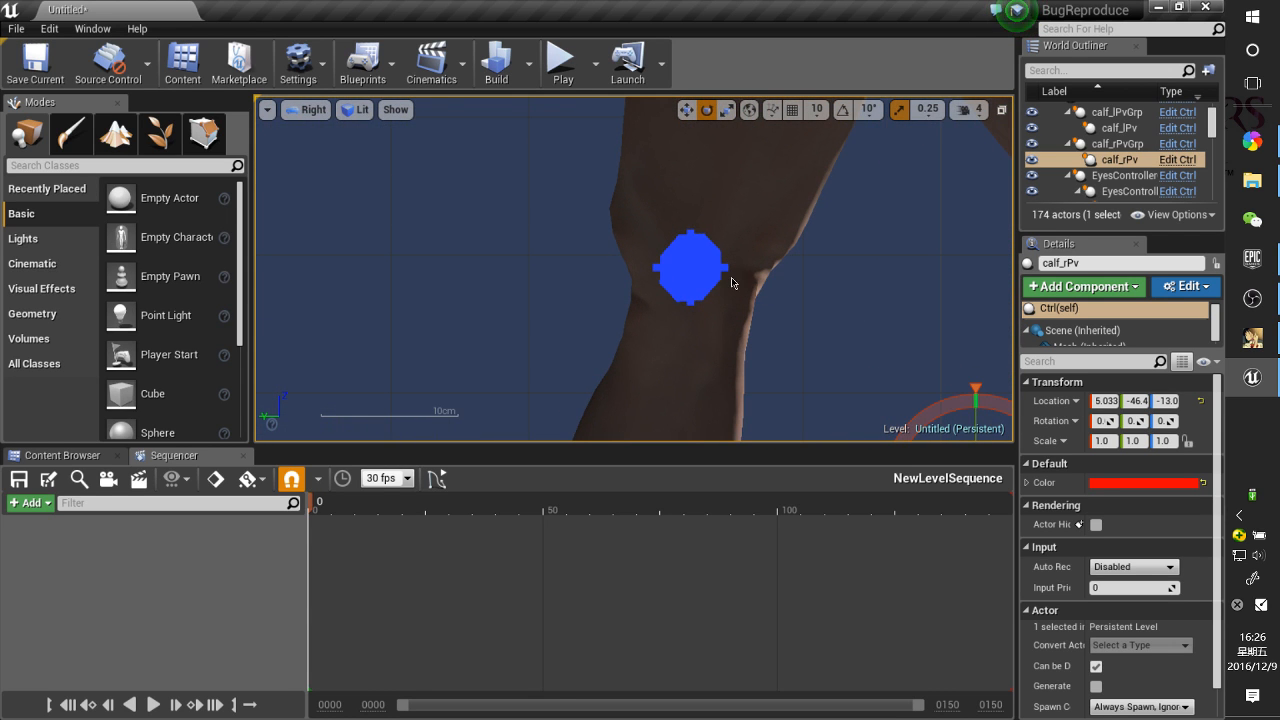
left_click(727, 270)
key("f")
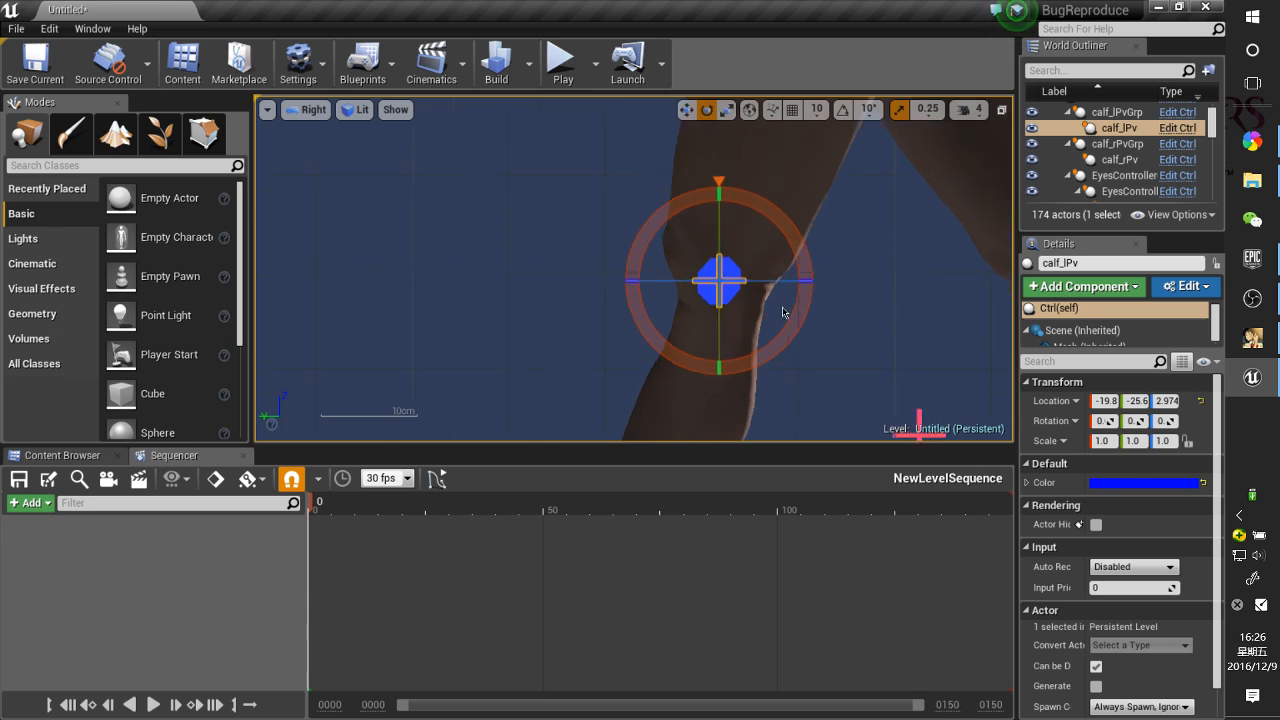
key("w")
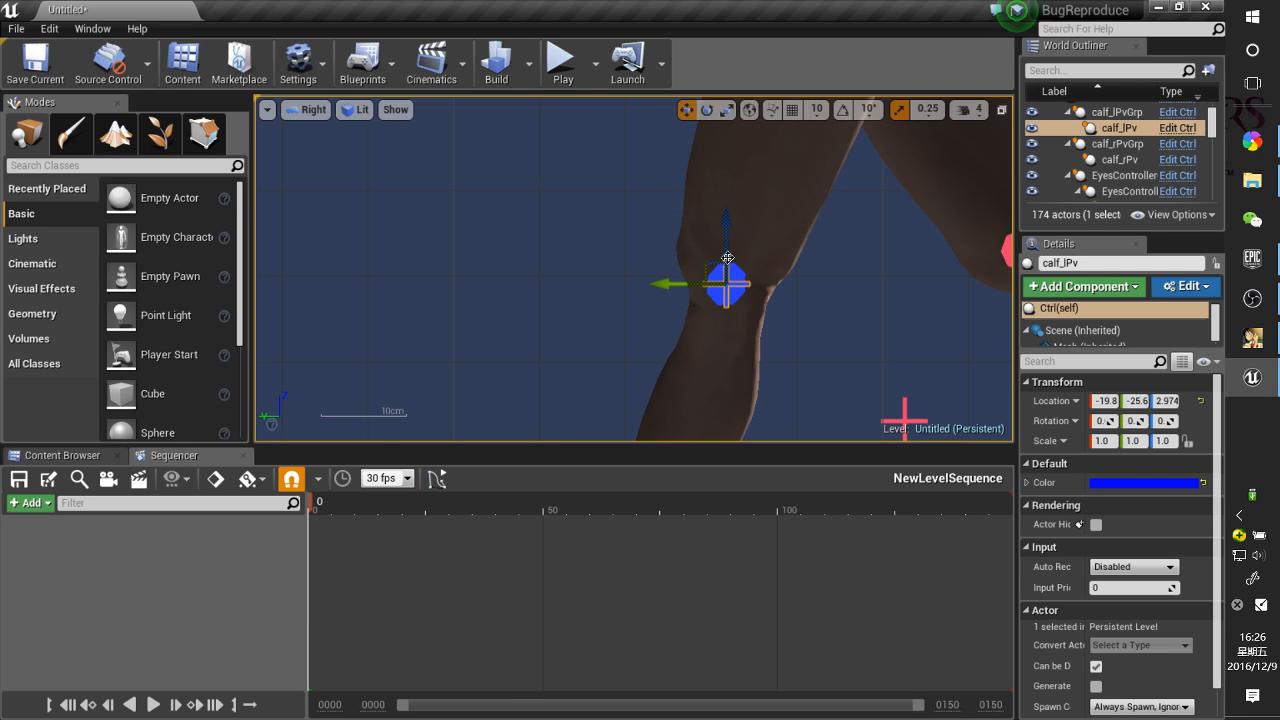
scroll(722, 280, "down", 2)
scroll(790, 318, "down", 3)
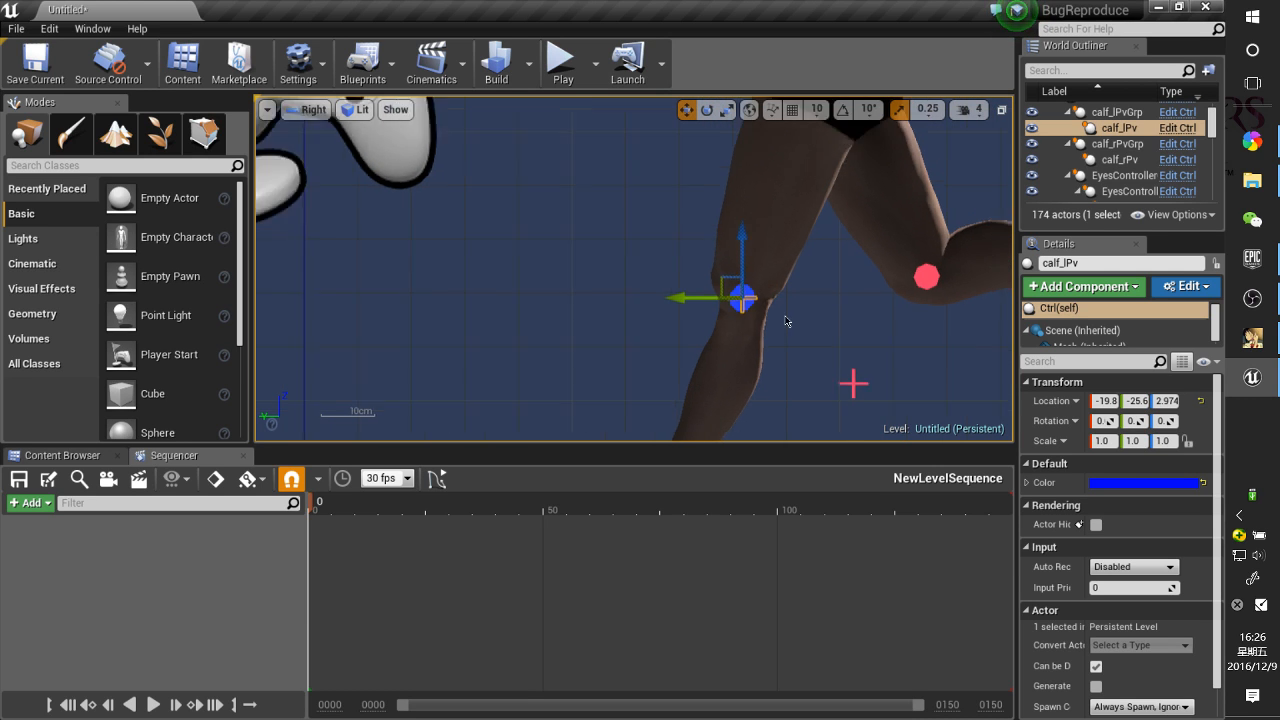
left_click_drag(710, 309, 640, 306)
scroll(795, 338, "down", 2)
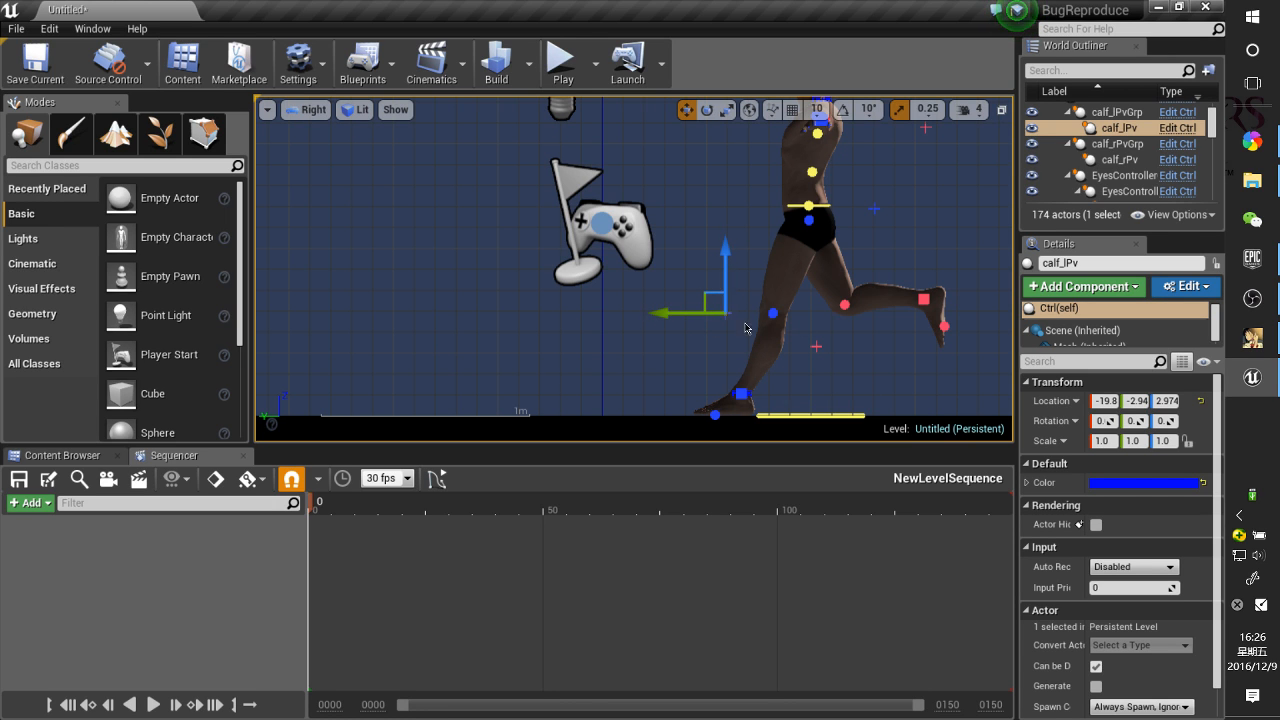
scroll(717, 316, "up", 3)
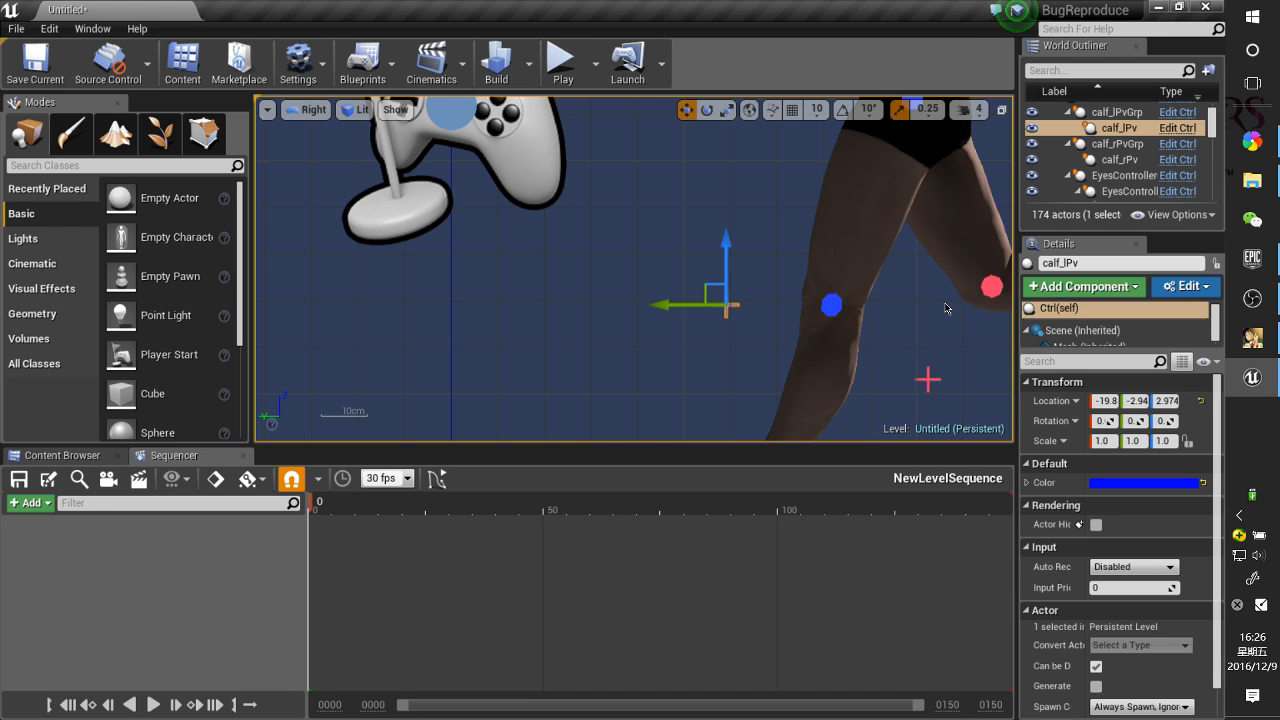
Tilt the PelvisBodyFk control forward and shift it to about Y 3.16, Z -10.3
right_click_drag(945, 304, 708, 295)
scroll(723, 271, "down", 4)
left_click(712, 224)
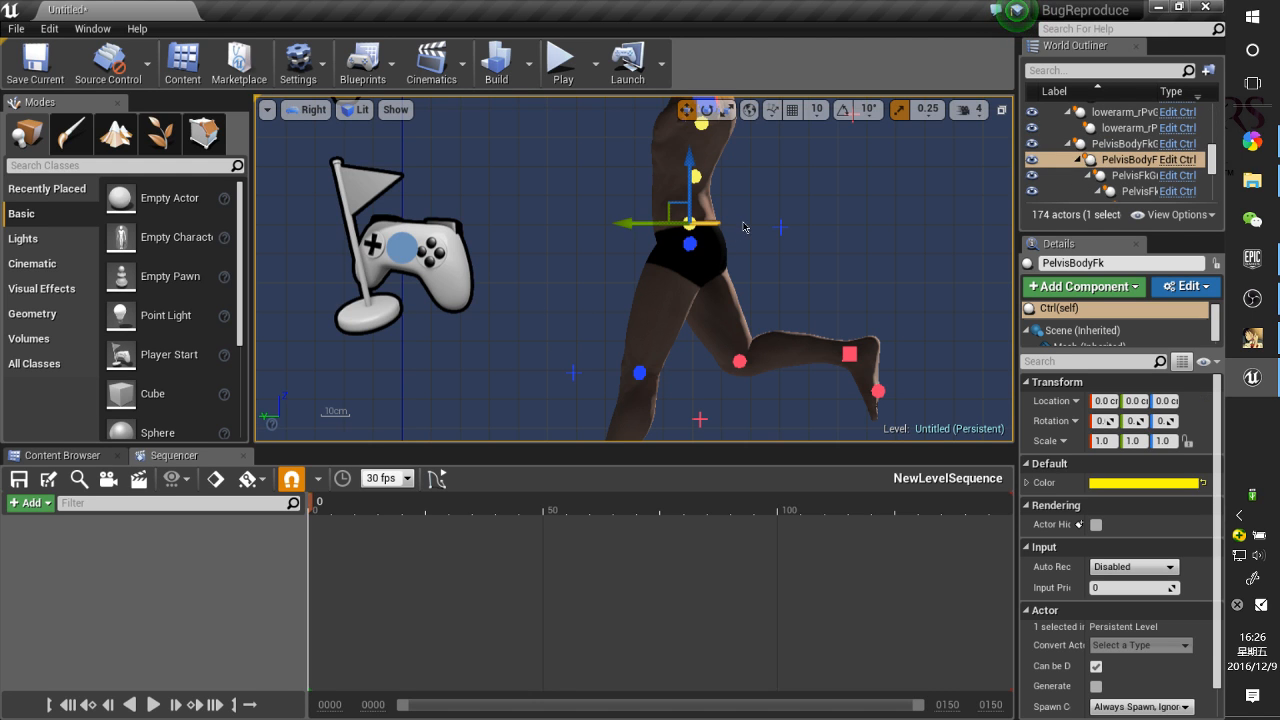
key("e")
left_click_drag(752, 163, 672, 248)
key("w")
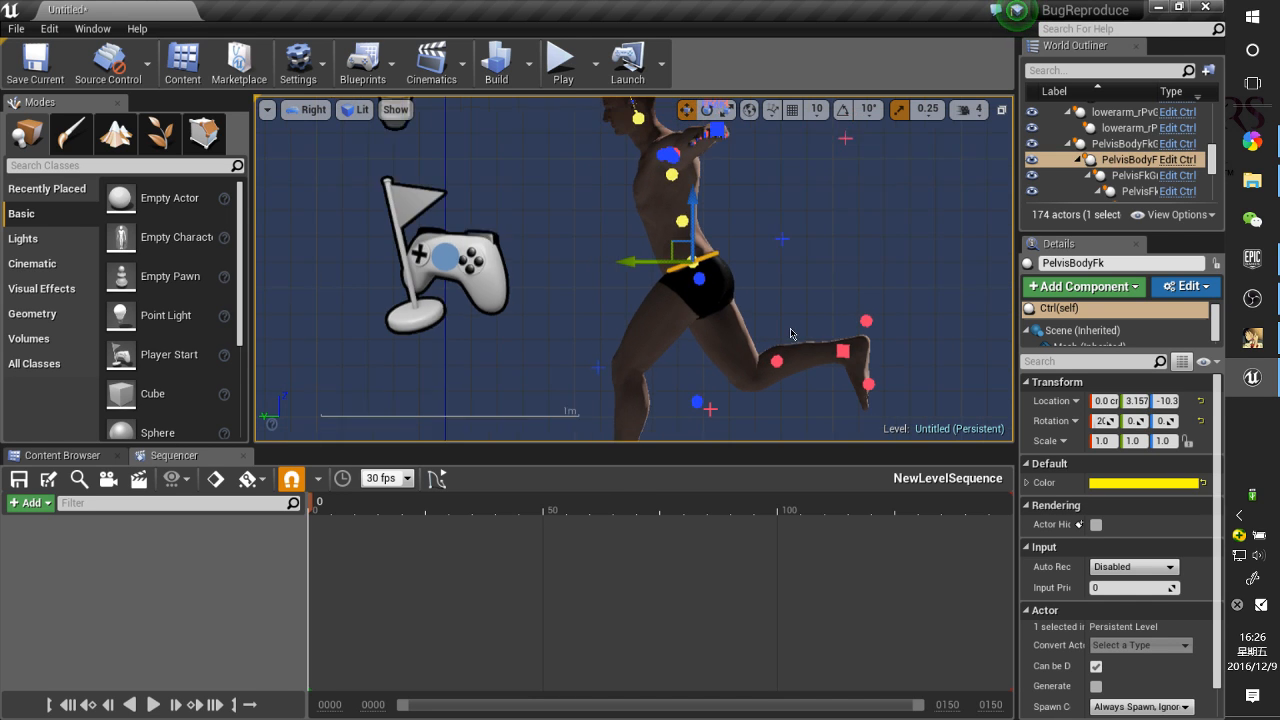
Select the Foot_RIk and Foot_LIk controls together without the pelvis control
scroll(790, 333, "down", 2)
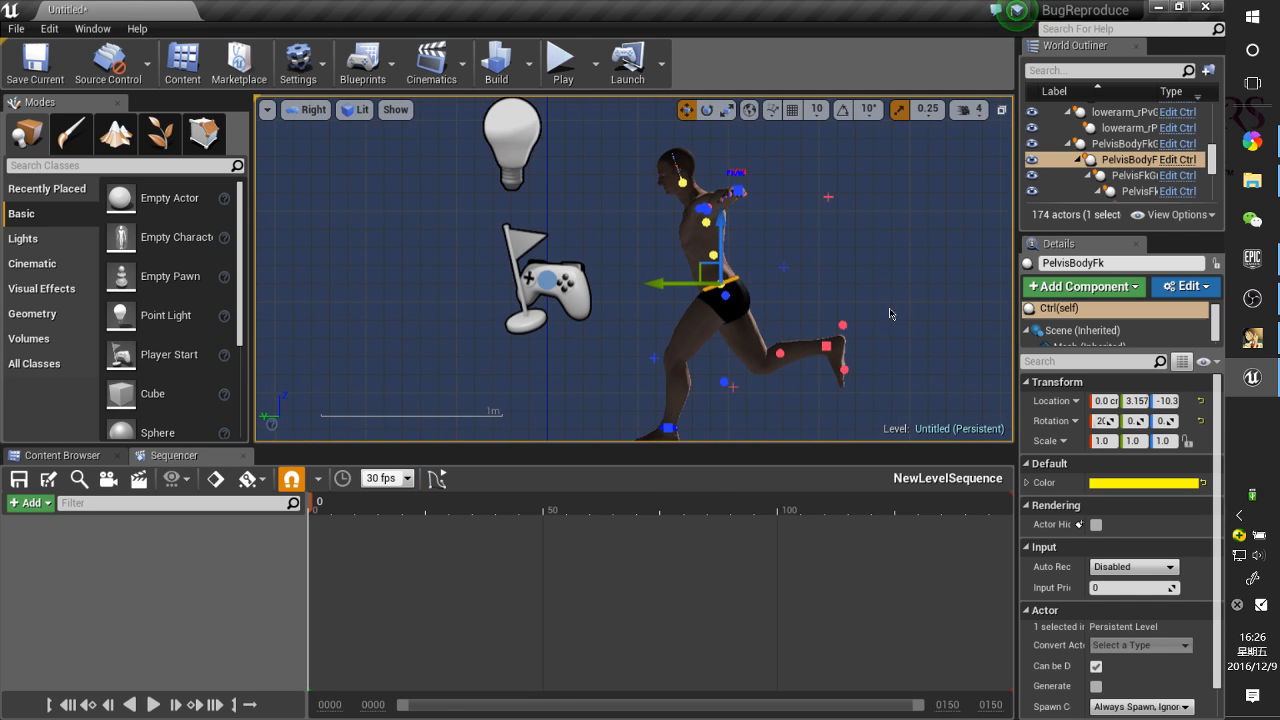
right_click_drag(890, 314, 886, 352)
scroll(697, 395, "up", 4)
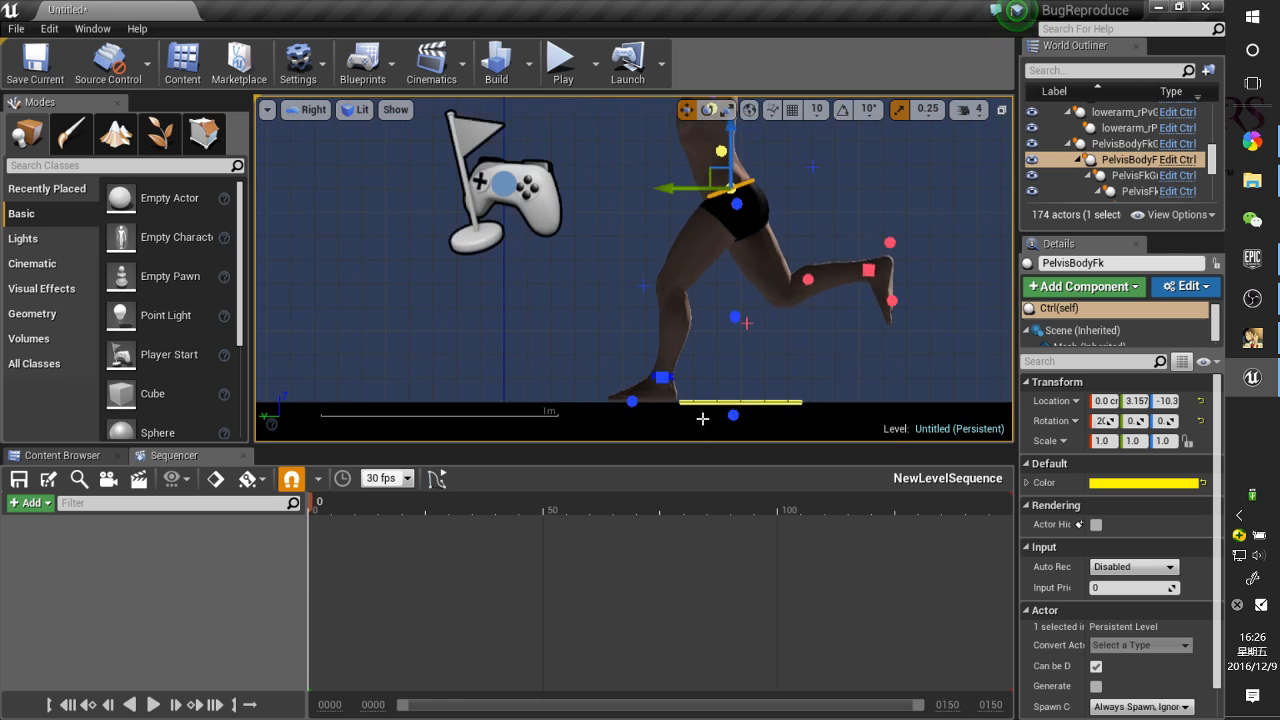
left_click(646, 361, "ctrl")
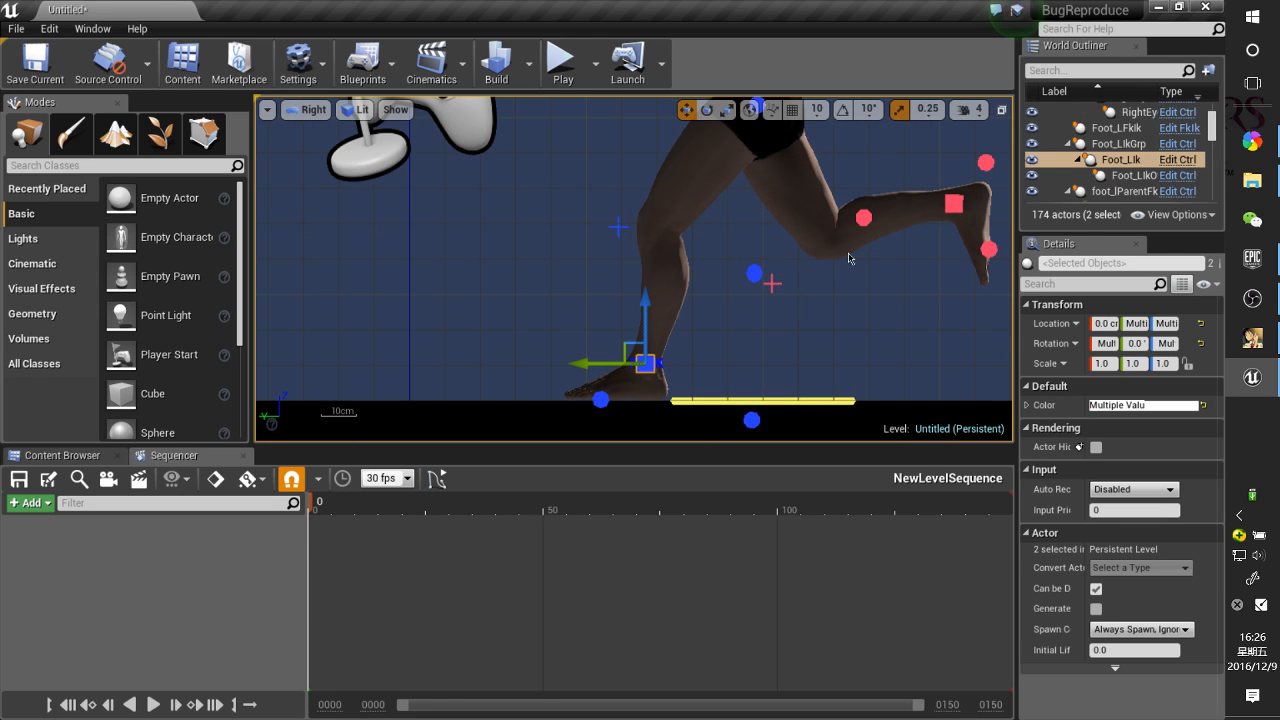
left_click(942, 203, "ctrl")
left_click(953, 210)
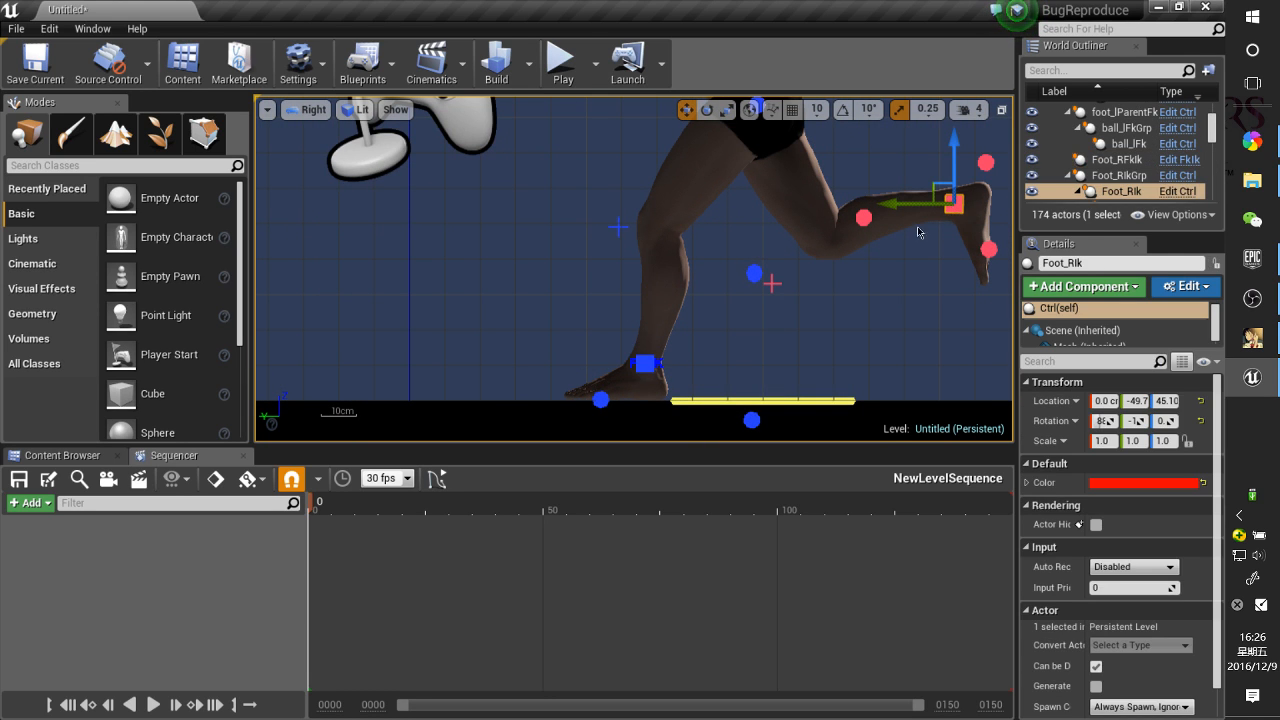
left_click(643, 371, "ctrl")
scroll(751, 165, "down", 1)
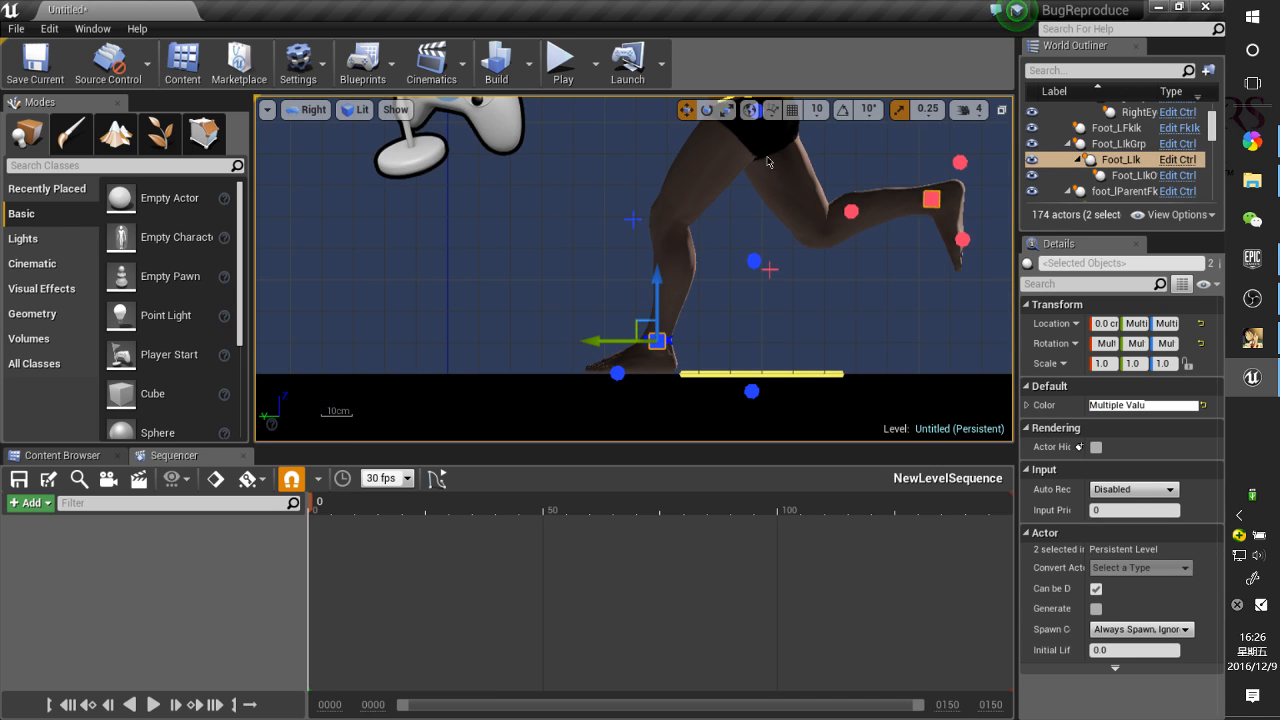
Add PelvisBodyFk to the selection and key the transforms of all three controls at frame 0
right_click_drag(768, 162, 786, 98)
right_click_drag(729, 143, 739, 183)
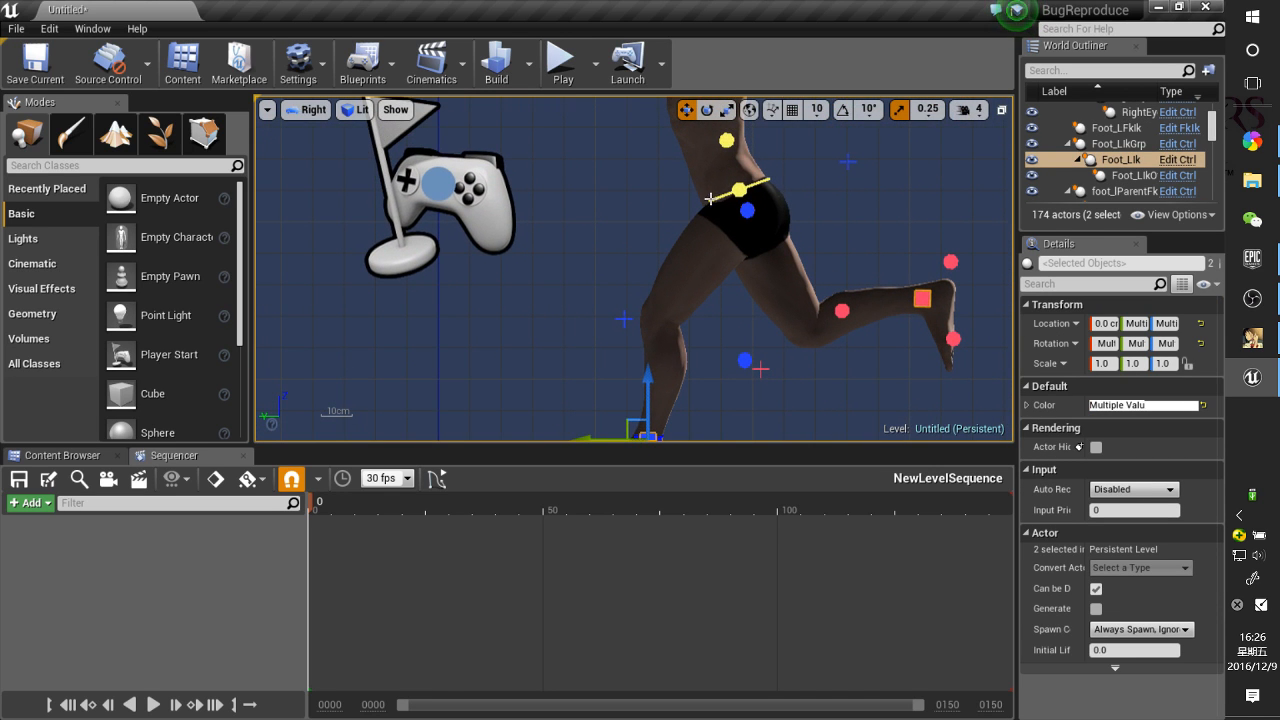
left_click(710, 198, "ctrl")
scroll(600, 340, "down", 1)
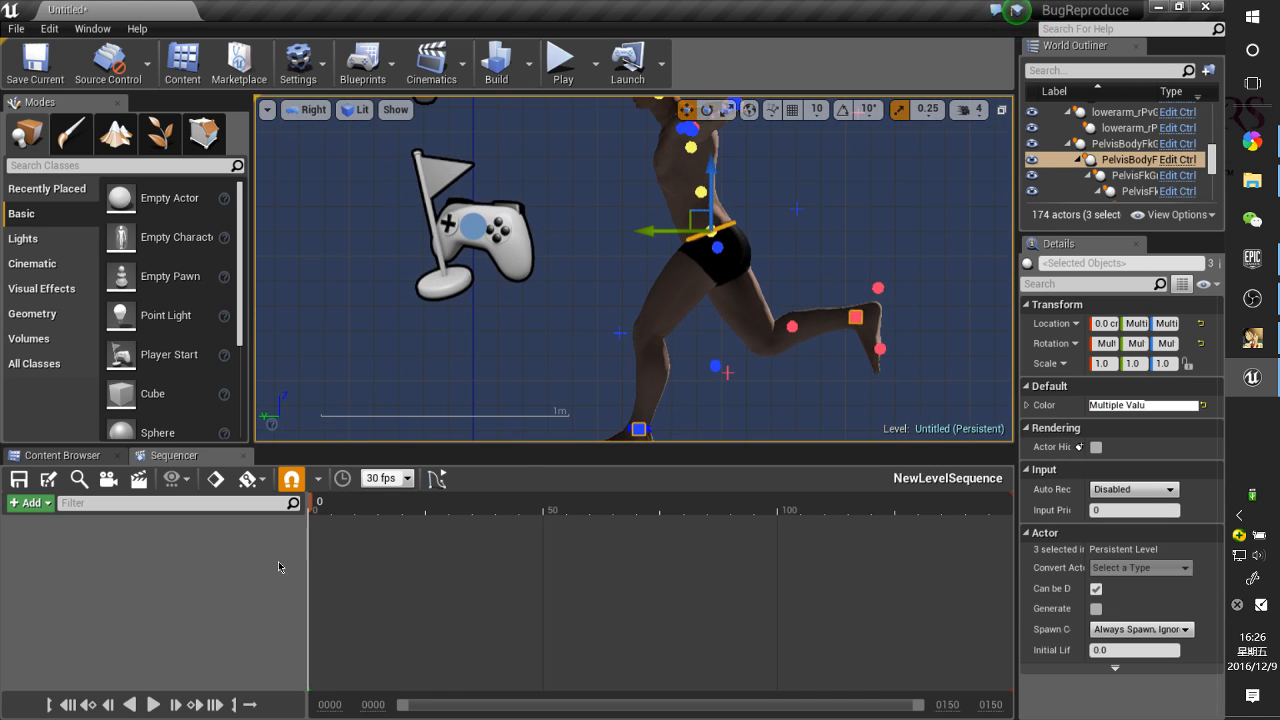
key("s")
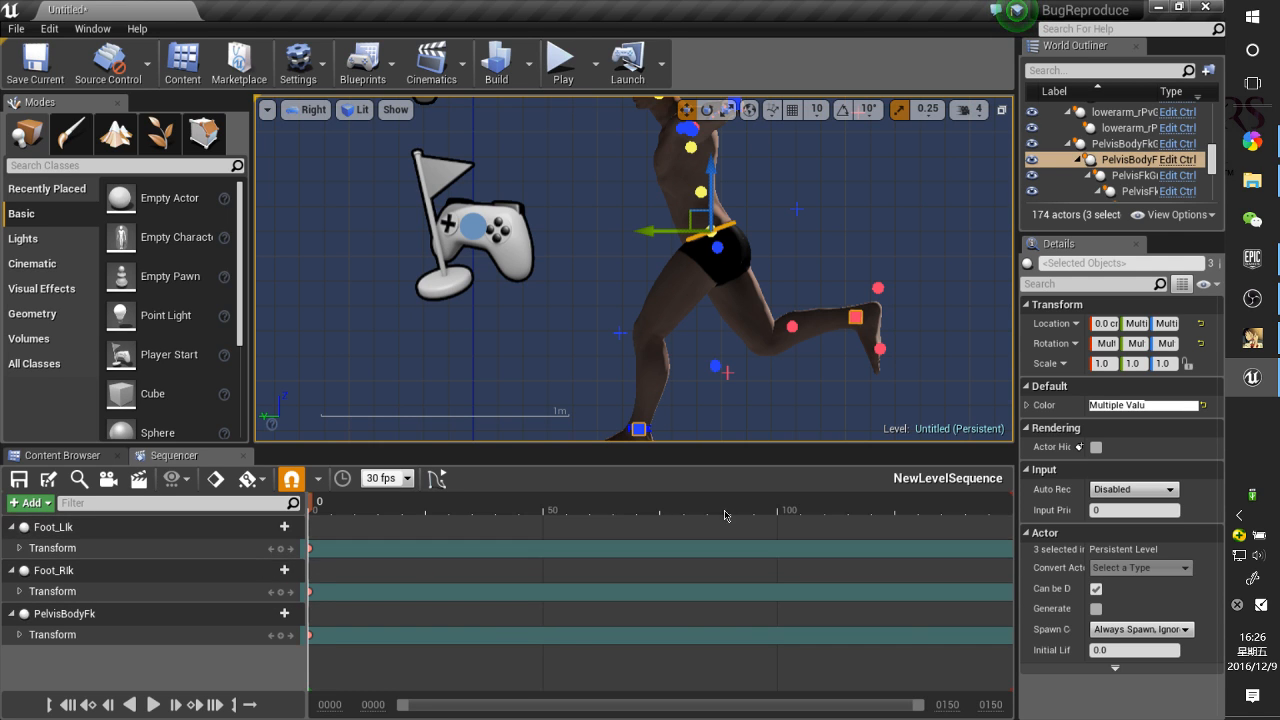
Set the start of the sequence timeline's visible range to frame -10
left_click(324, 704)
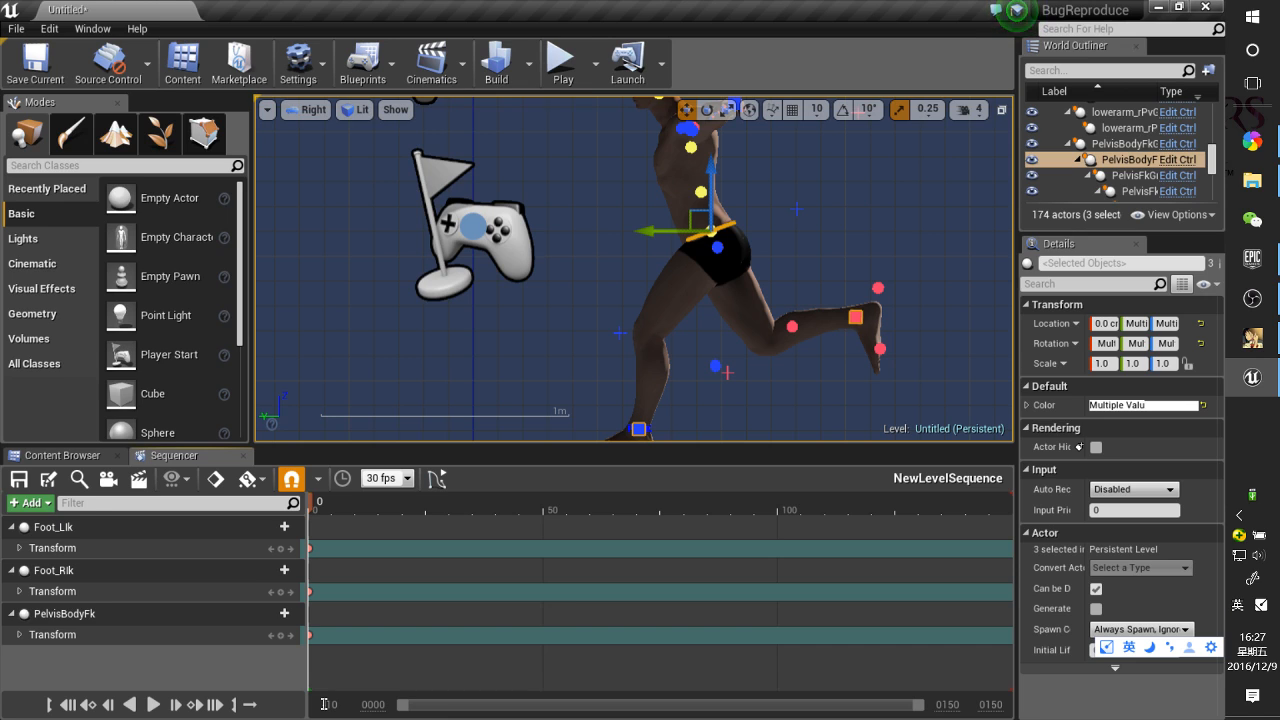
type("10")
key("Tab")
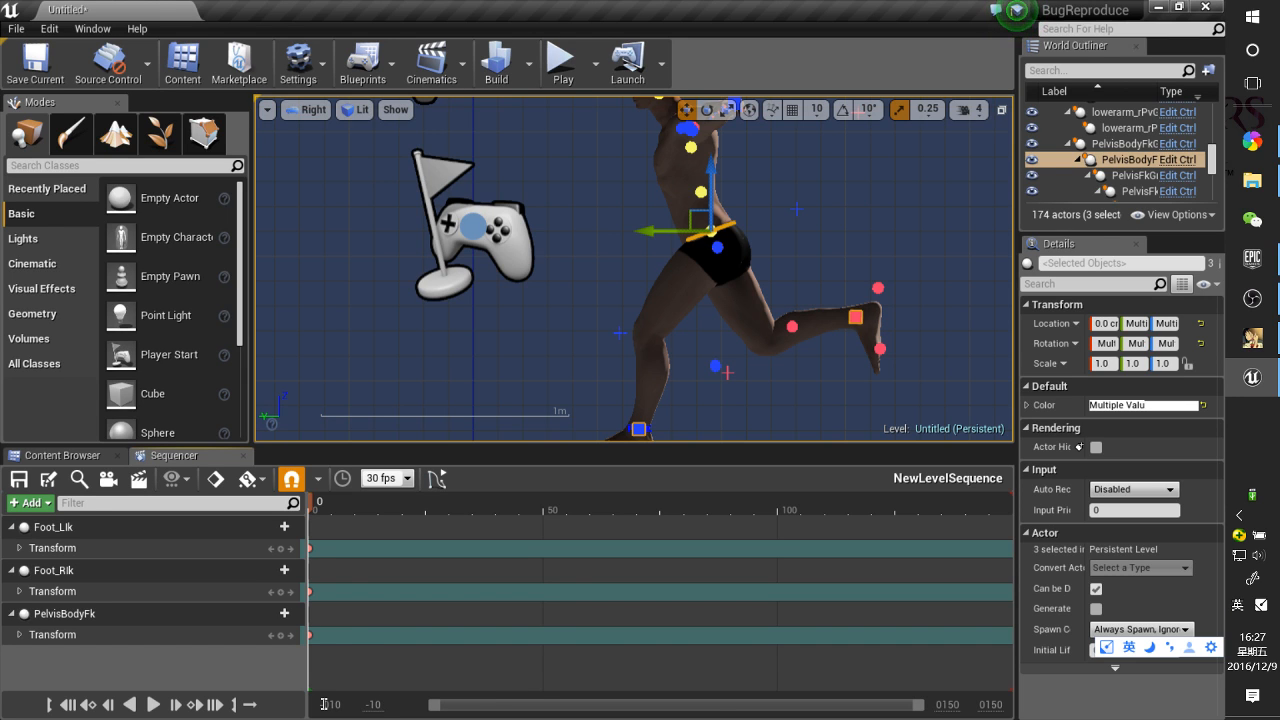
key("Return")
Shorten the sequence playback range to end at frame 25 and set the timeline's visible range end to 25
left_click(955, 708)
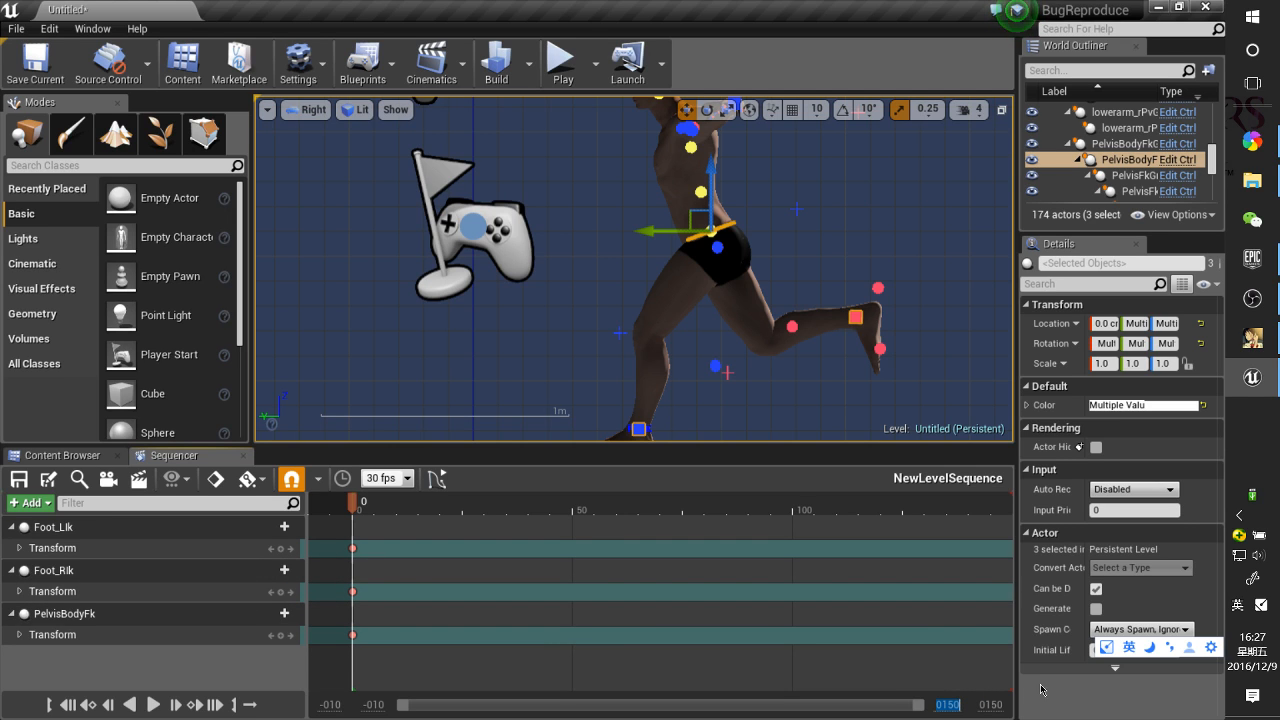
left_click(996, 689)
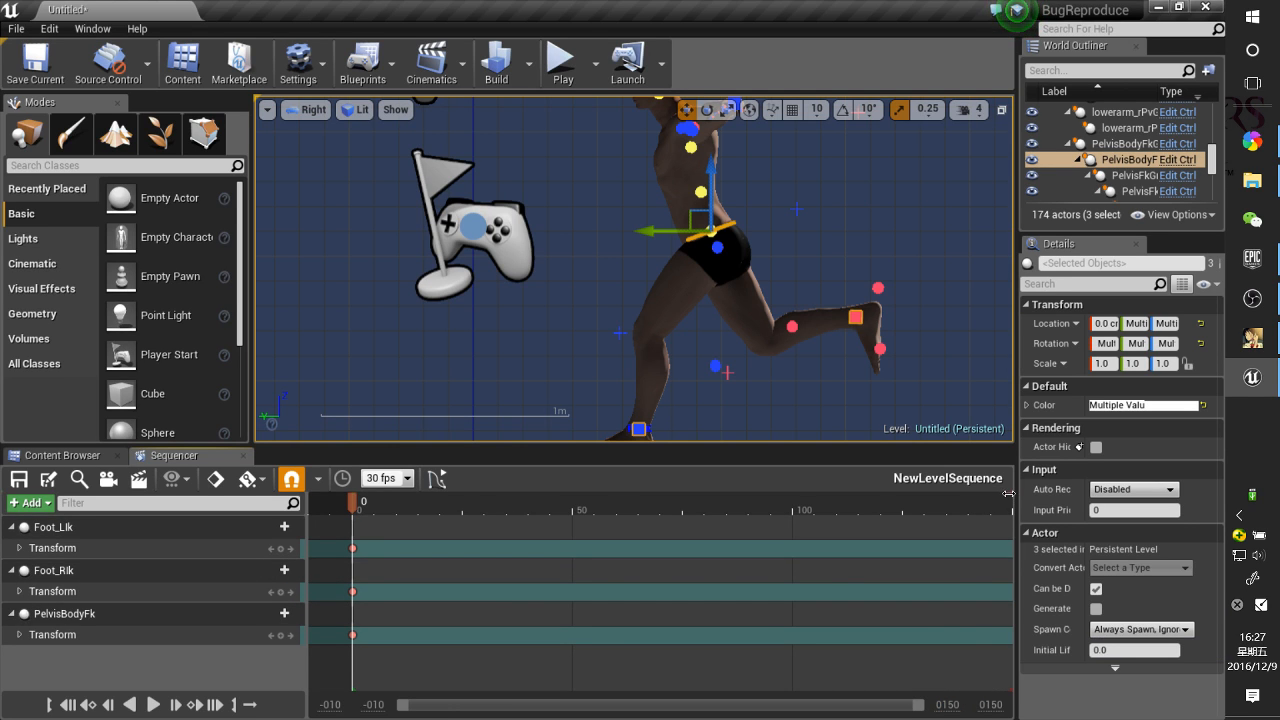
left_click_drag(1012, 500, 462, 541)
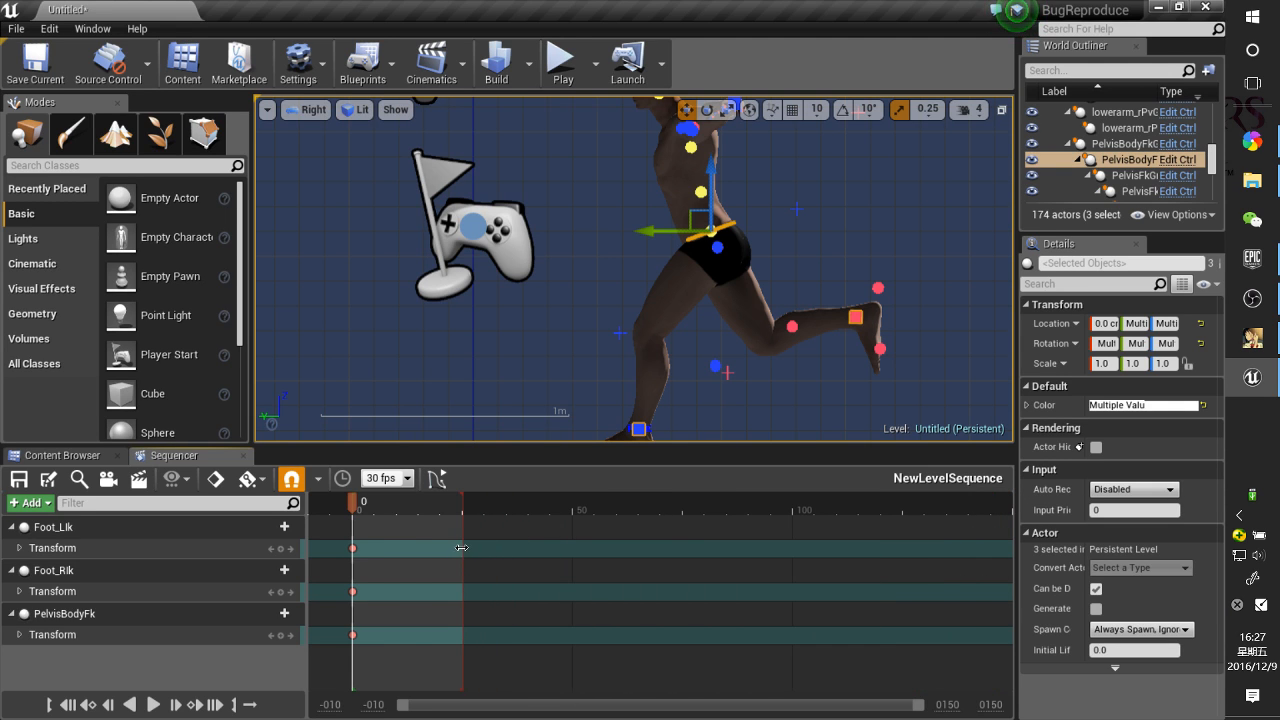
left_click(950, 704)
type("2")
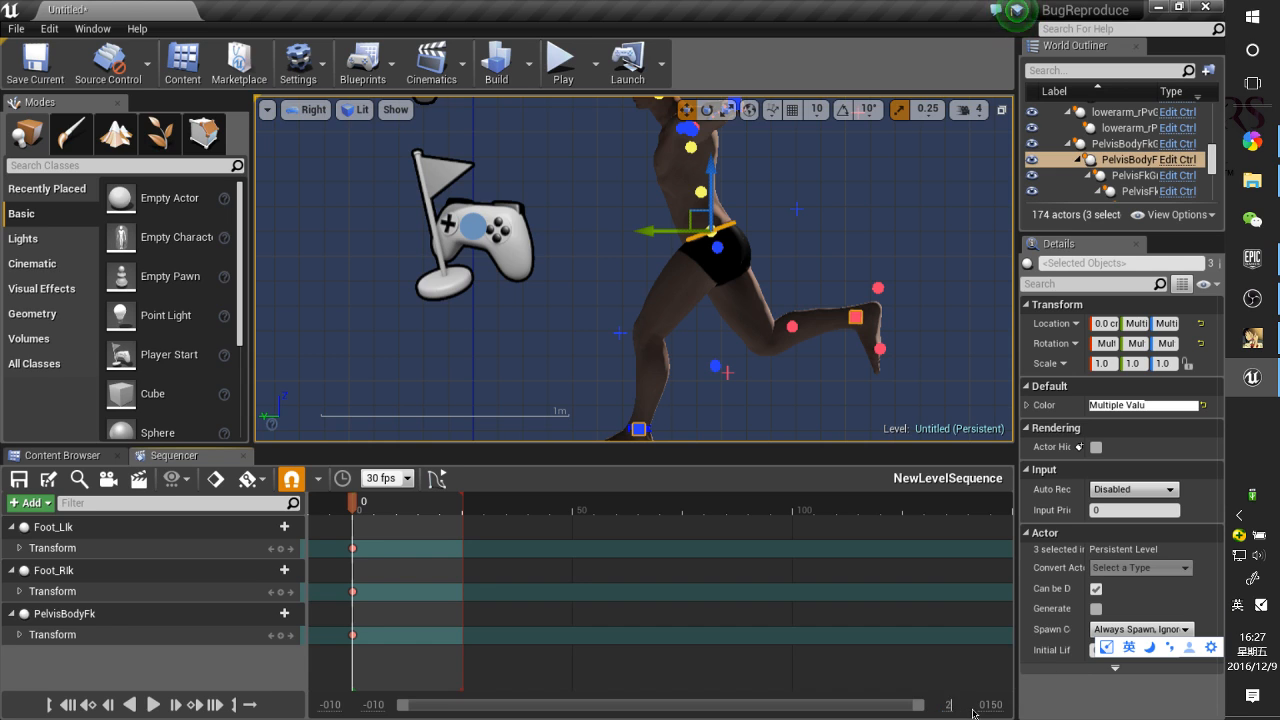
type("5")
key("Tab")
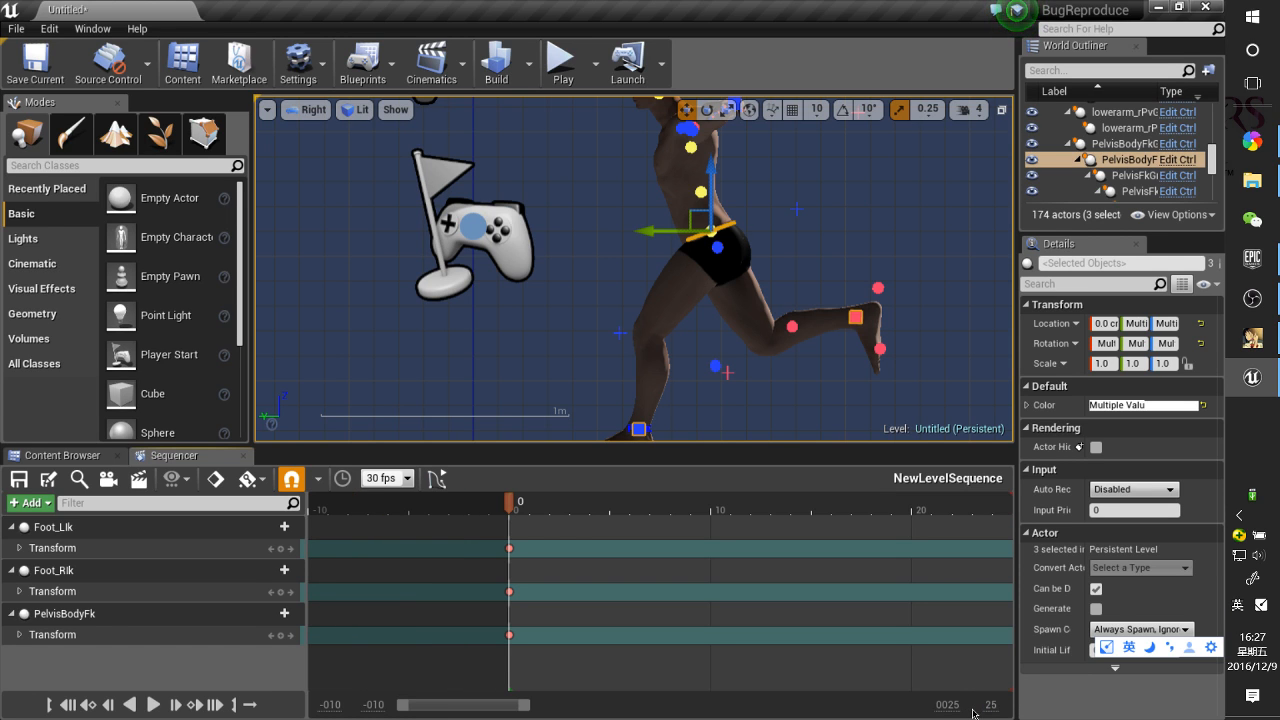
key("Return")
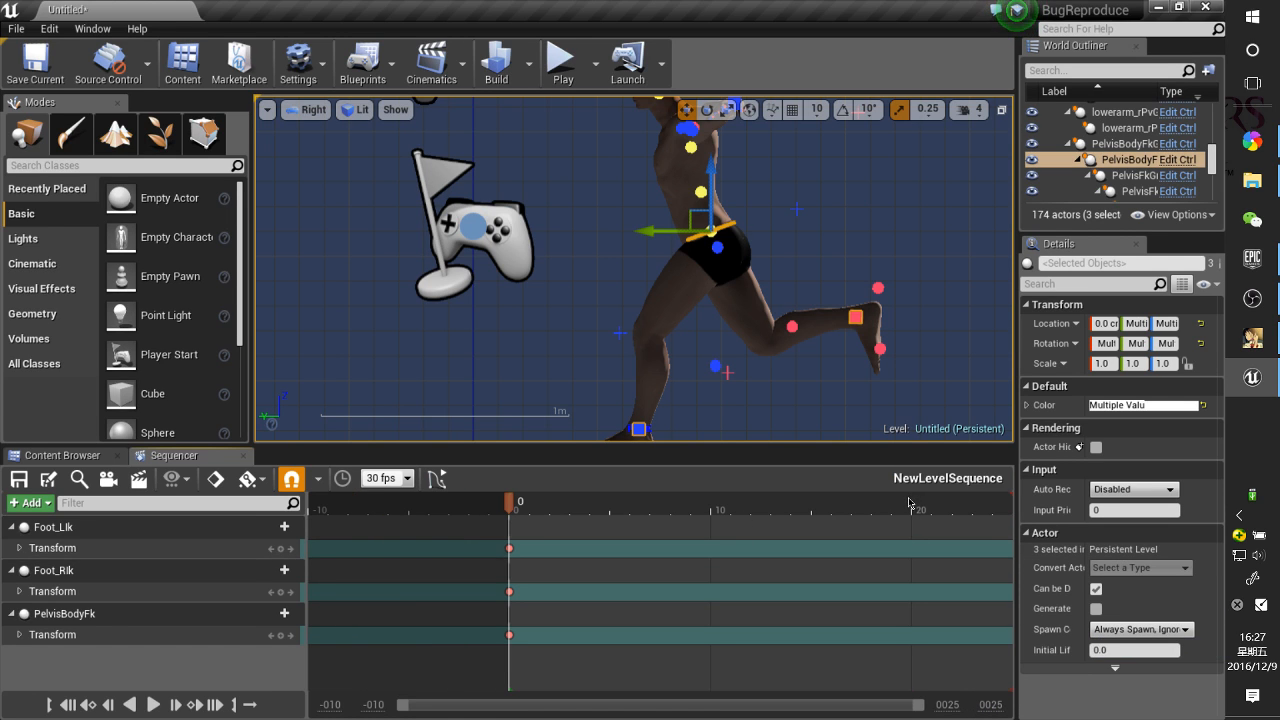
Key Foot_LIk, Foot_RIk and PelvisBodyFk at frame 20 with the same pose as frame 0
left_click(898, 500)
left_click_drag(898, 503, 918, 503)
key("s")
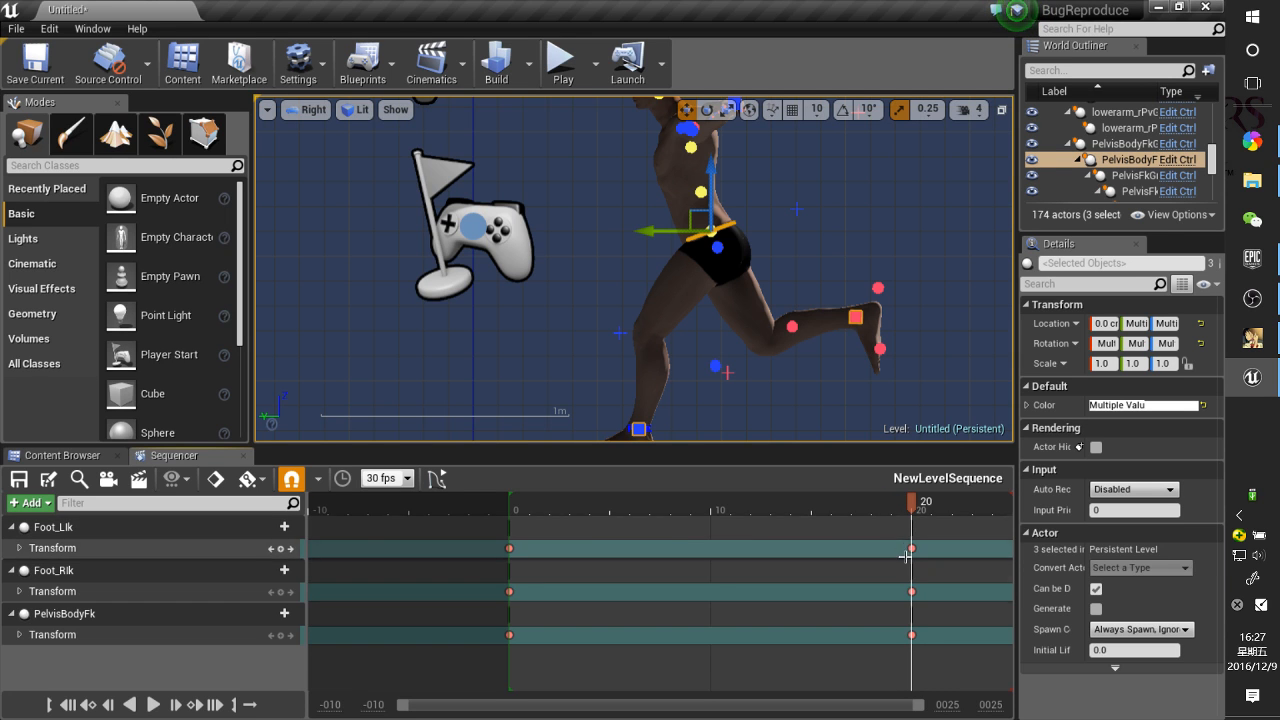
Copy Foot_RIk's transform key from frame 0 and paste it onto the Foot_LIk transform track at frame 10
left_click_drag(538, 509, 891, 503)
left_click_drag(851, 546, 713, 507)
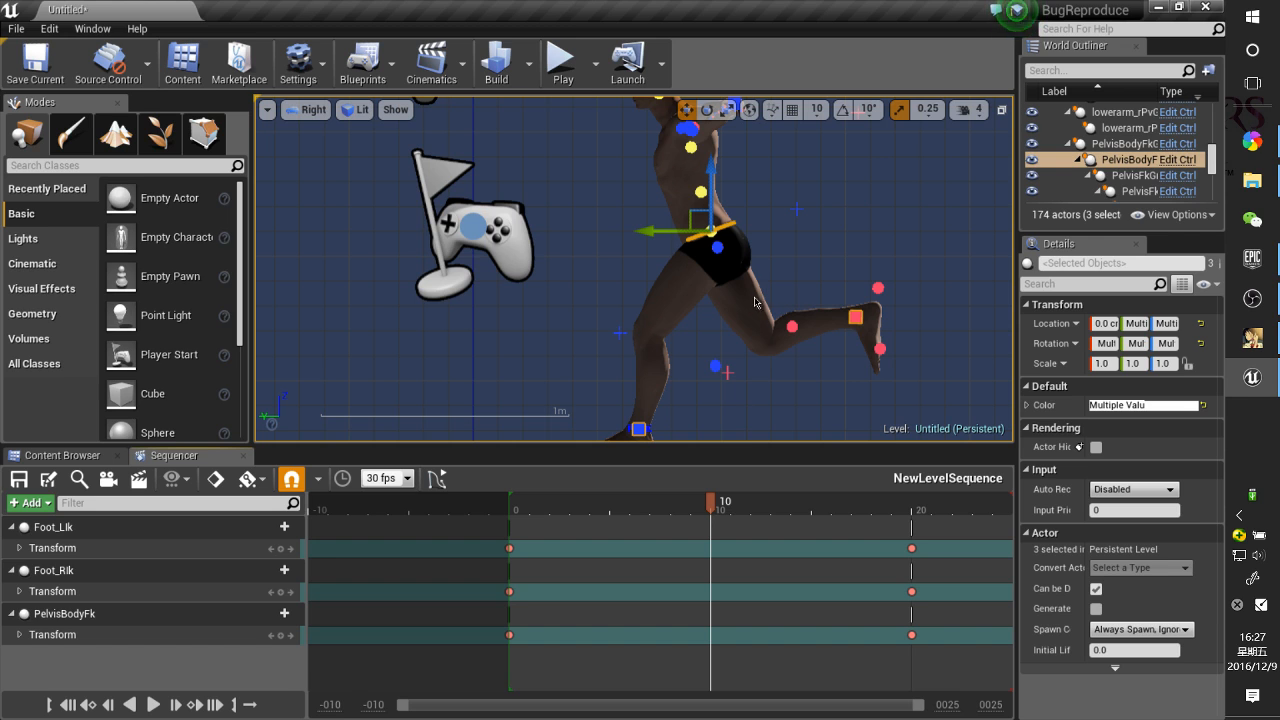
right_click(509, 591)
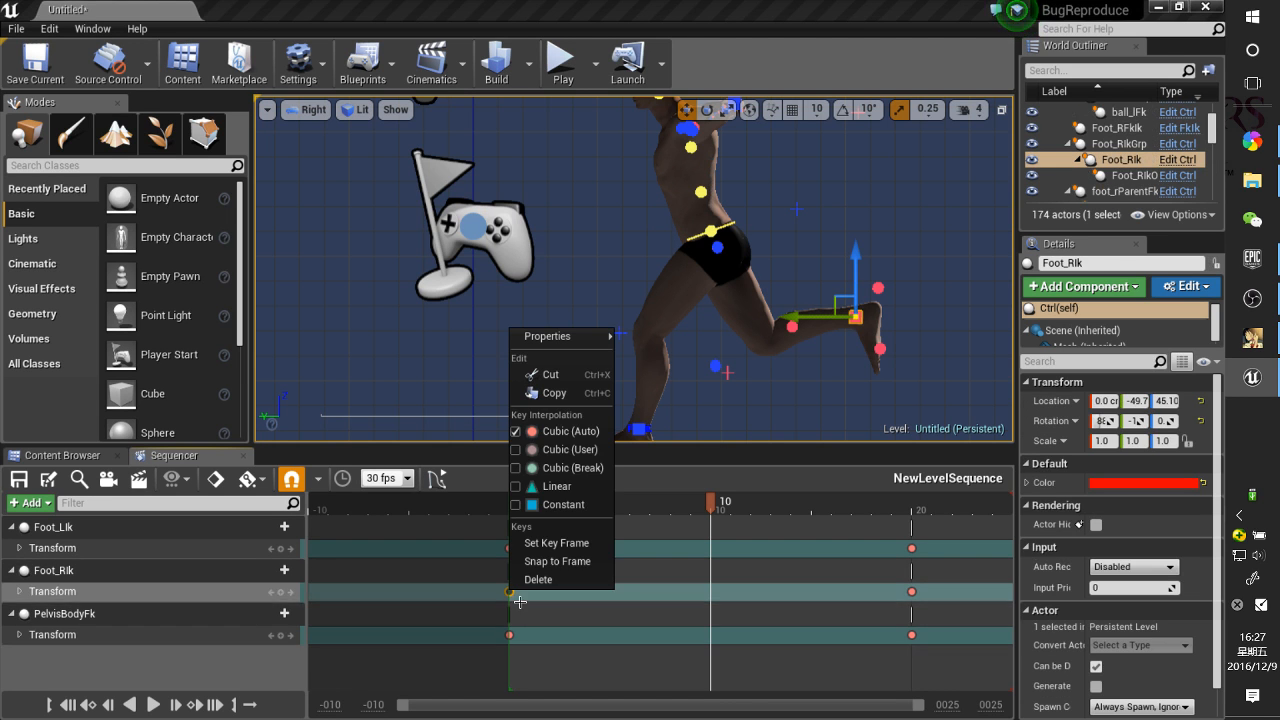
left_click(546, 393)
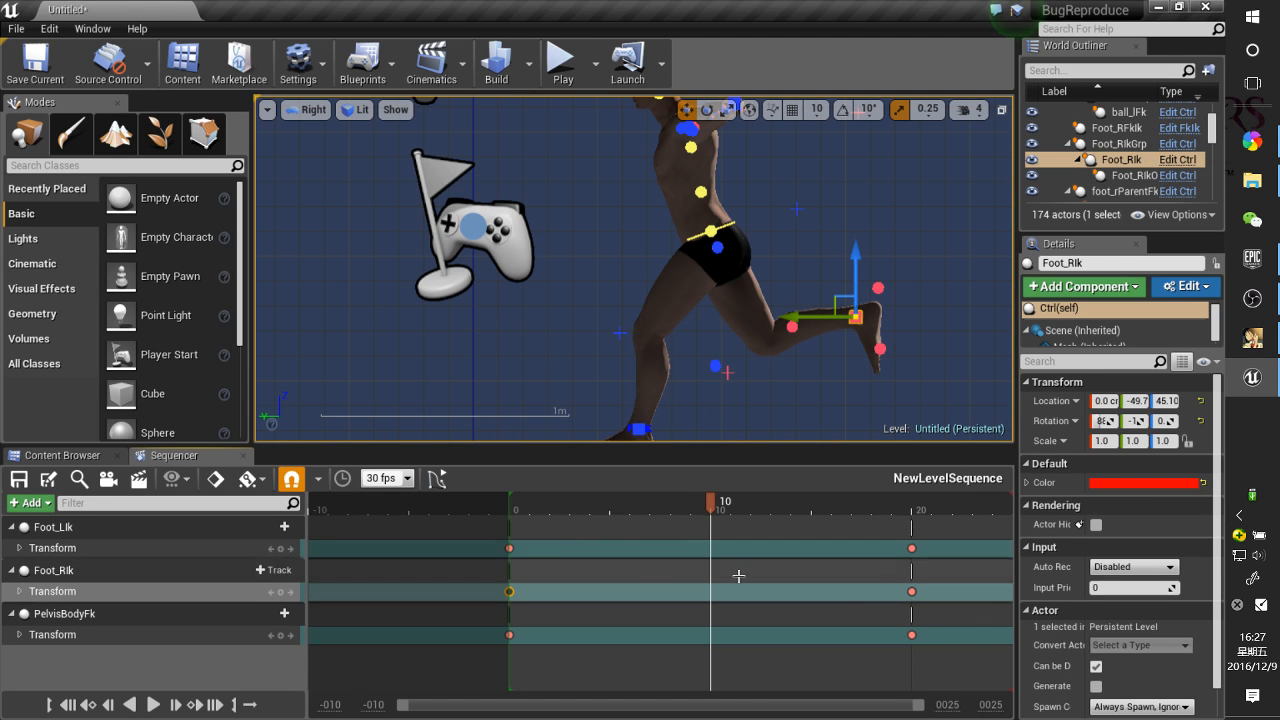
left_click(164, 545)
right_click(704, 548)
mouse_move(758, 342)
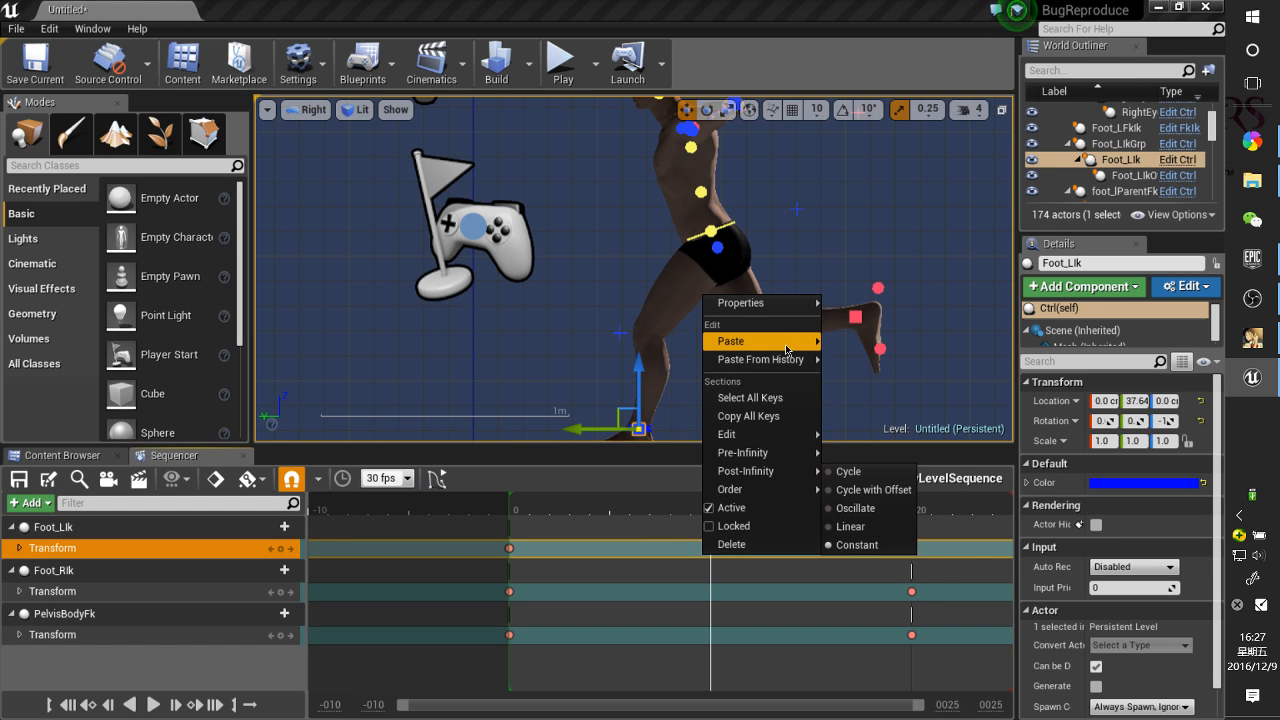
left_click(862, 356)
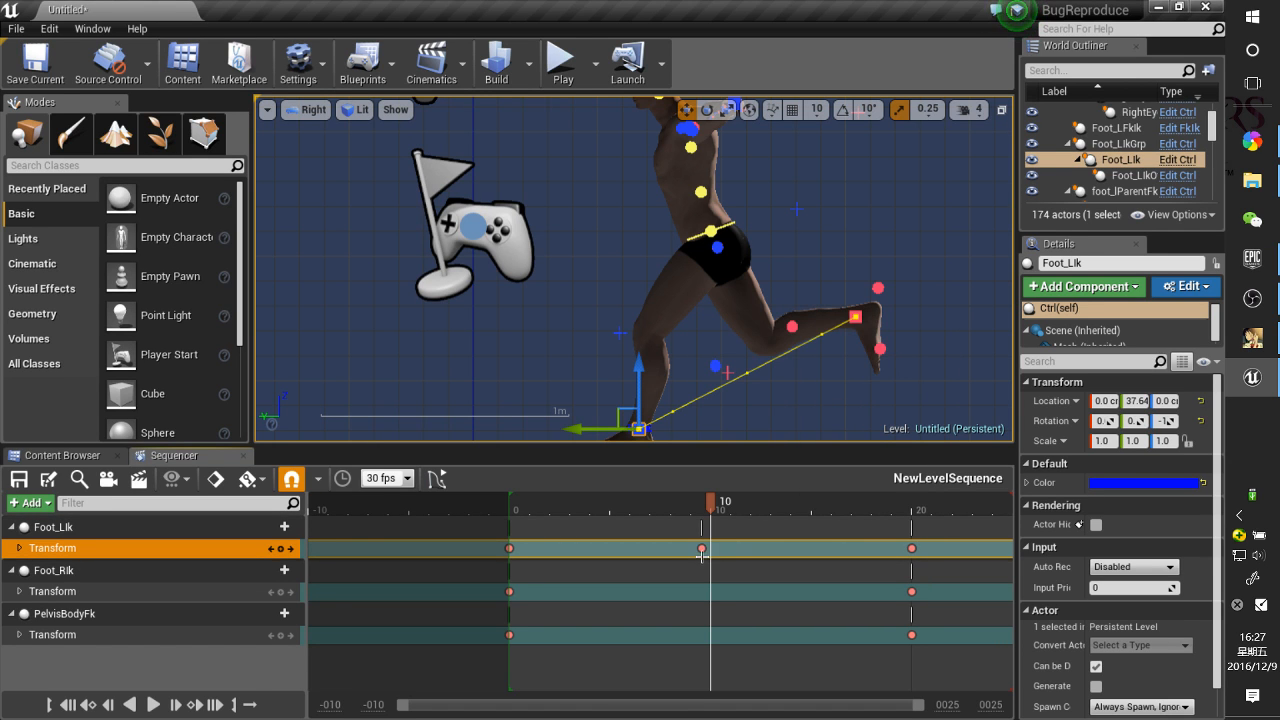
left_click_drag(701, 548, 711, 548)
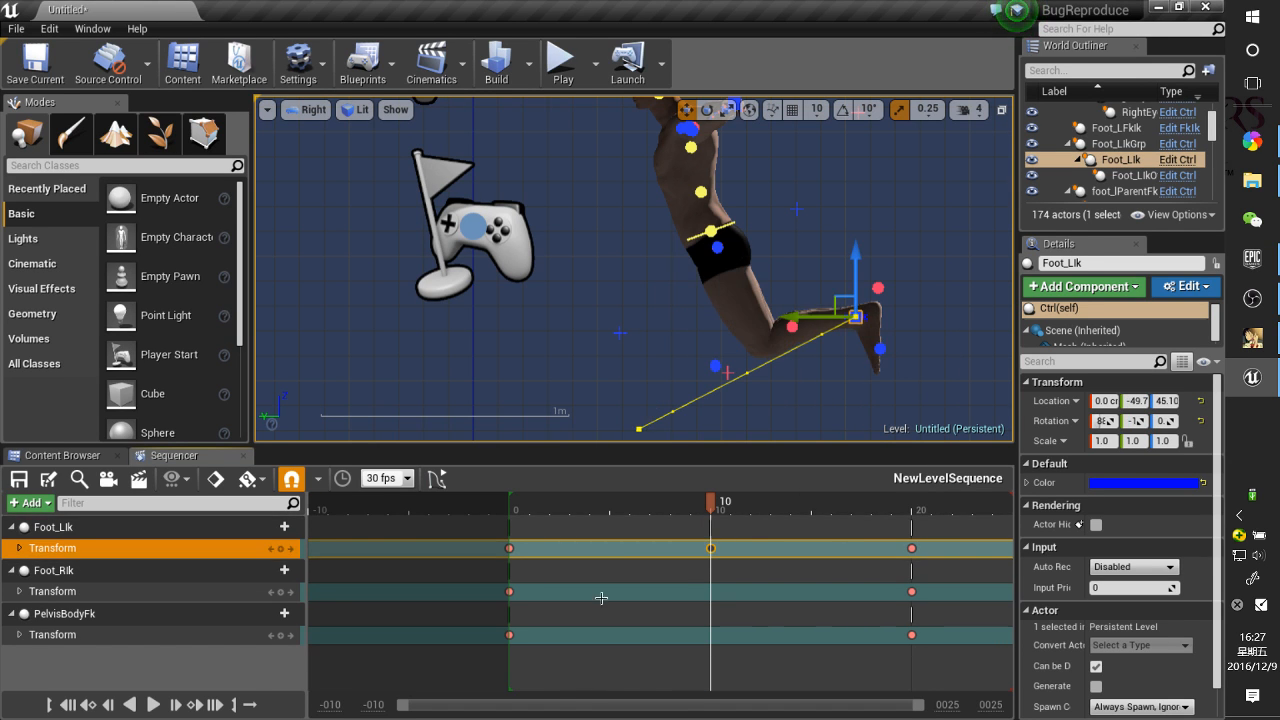
Copy Foot_LIk's transform key from frame 0 and paste it onto the Foot_RIk transform track at frame 10
right_click(511, 549)
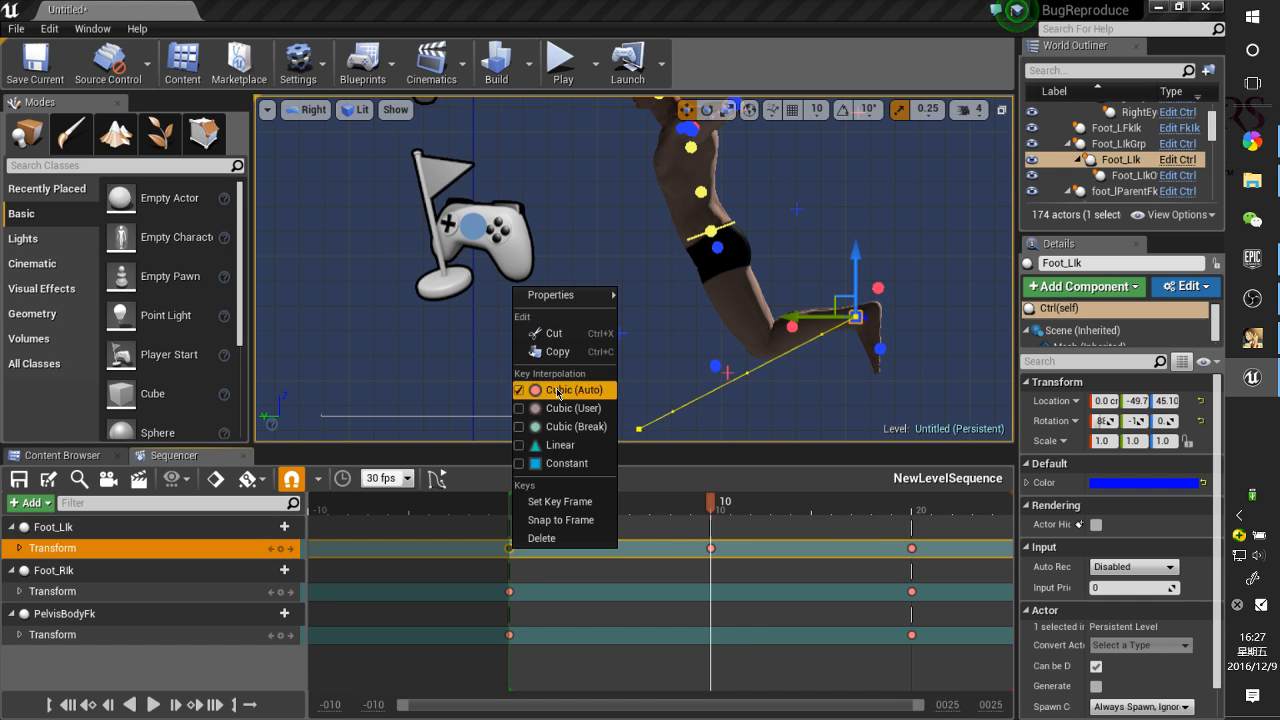
left_click(540, 352)
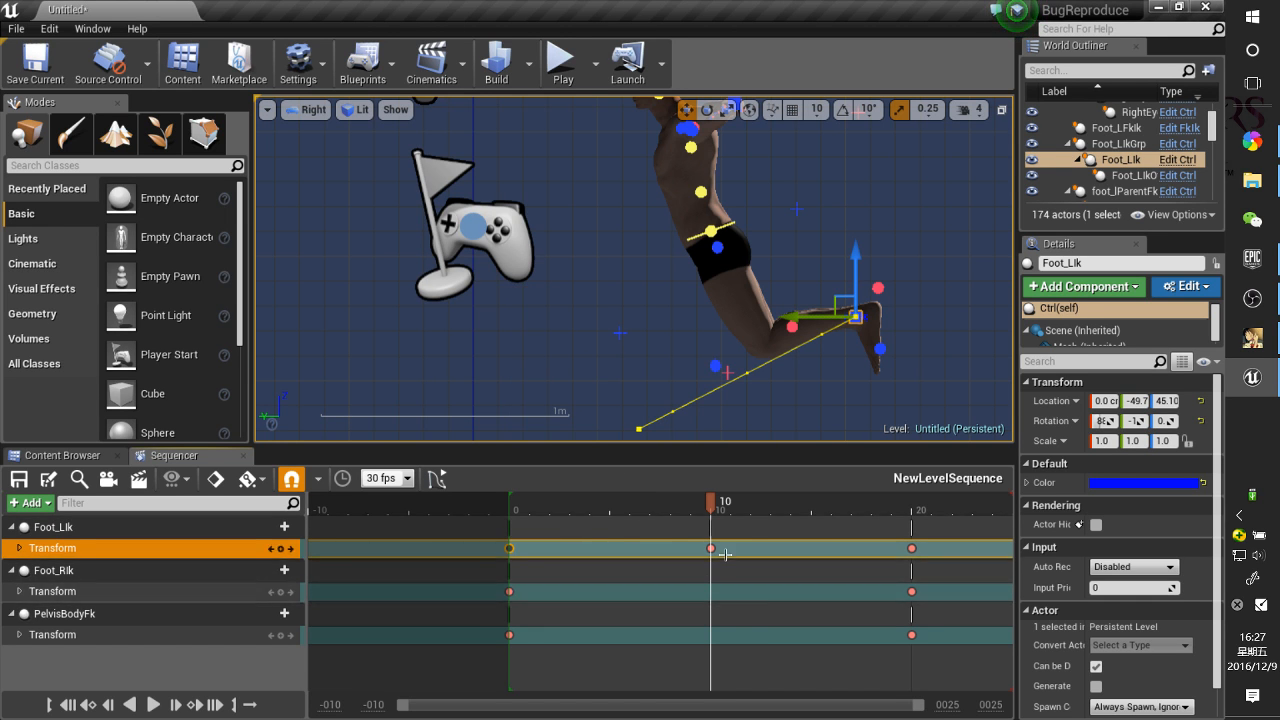
left_click(735, 592)
right_click(707, 592)
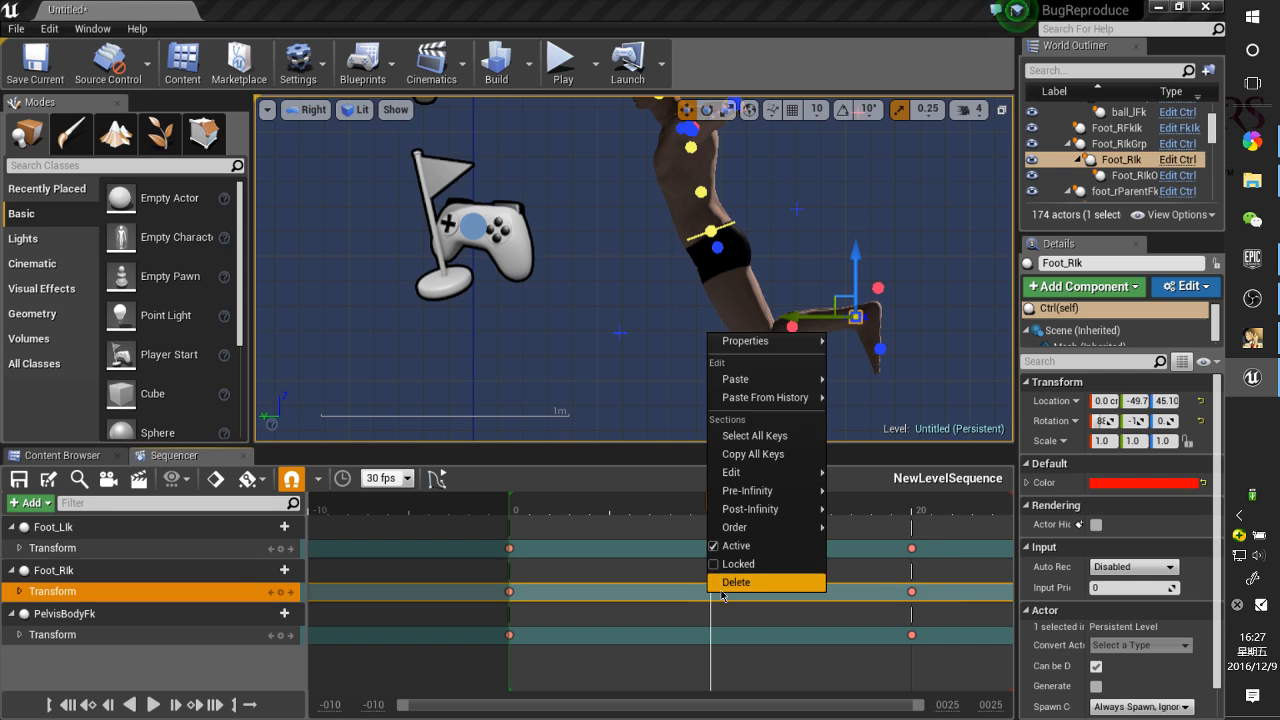
mouse_move(779, 386)
left_click(868, 392)
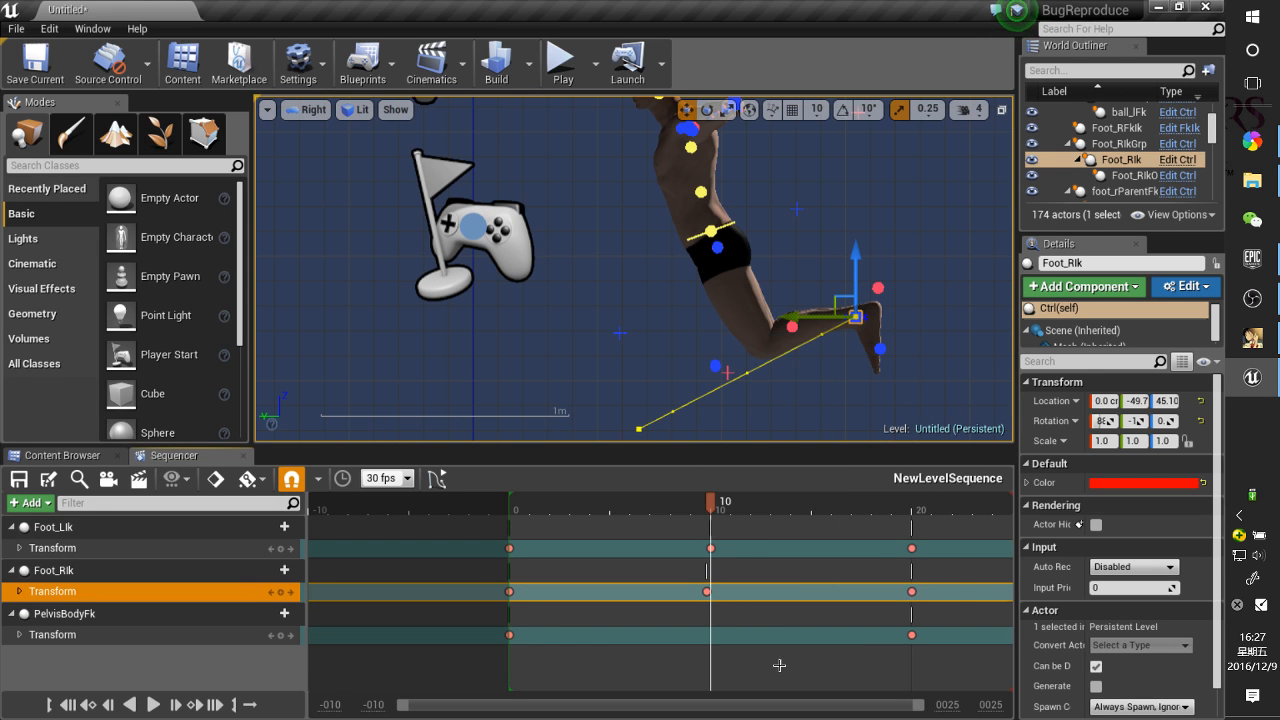
left_click(707, 591)
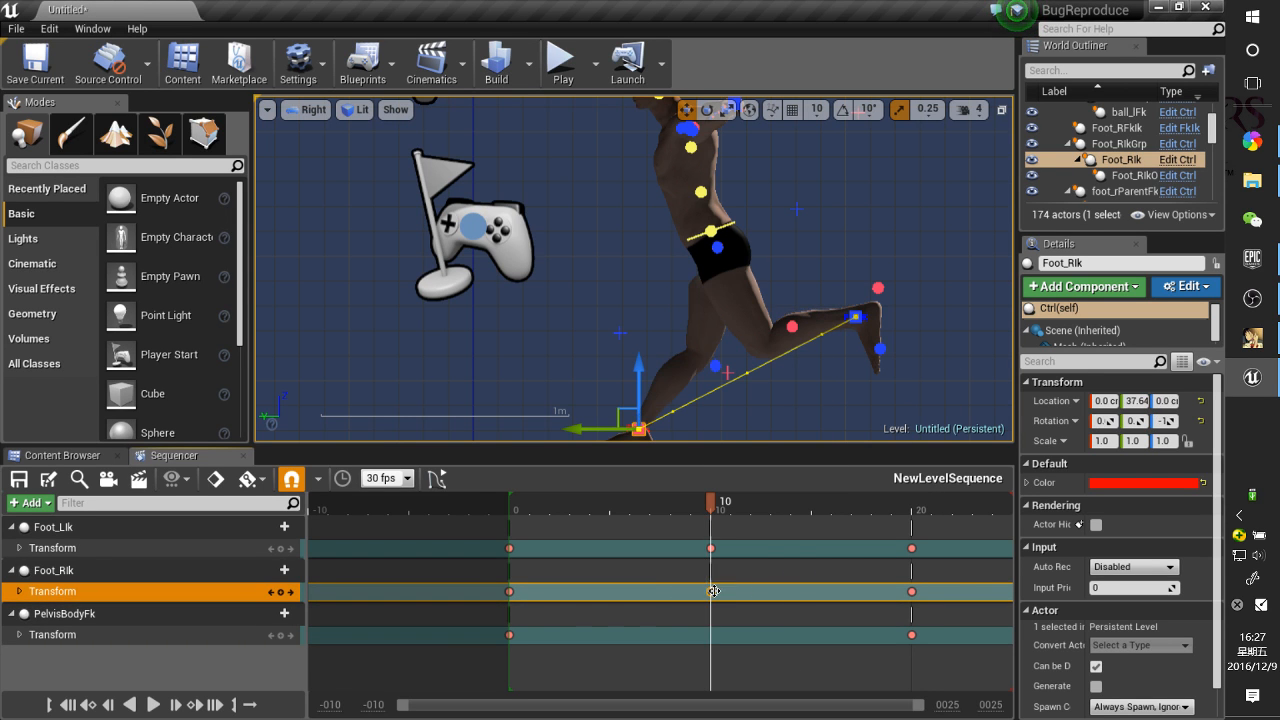
Scrub through the sequence between frames 0 and 14 to examine how the legs and their controls move
left_click_drag(718, 502, 509, 582)
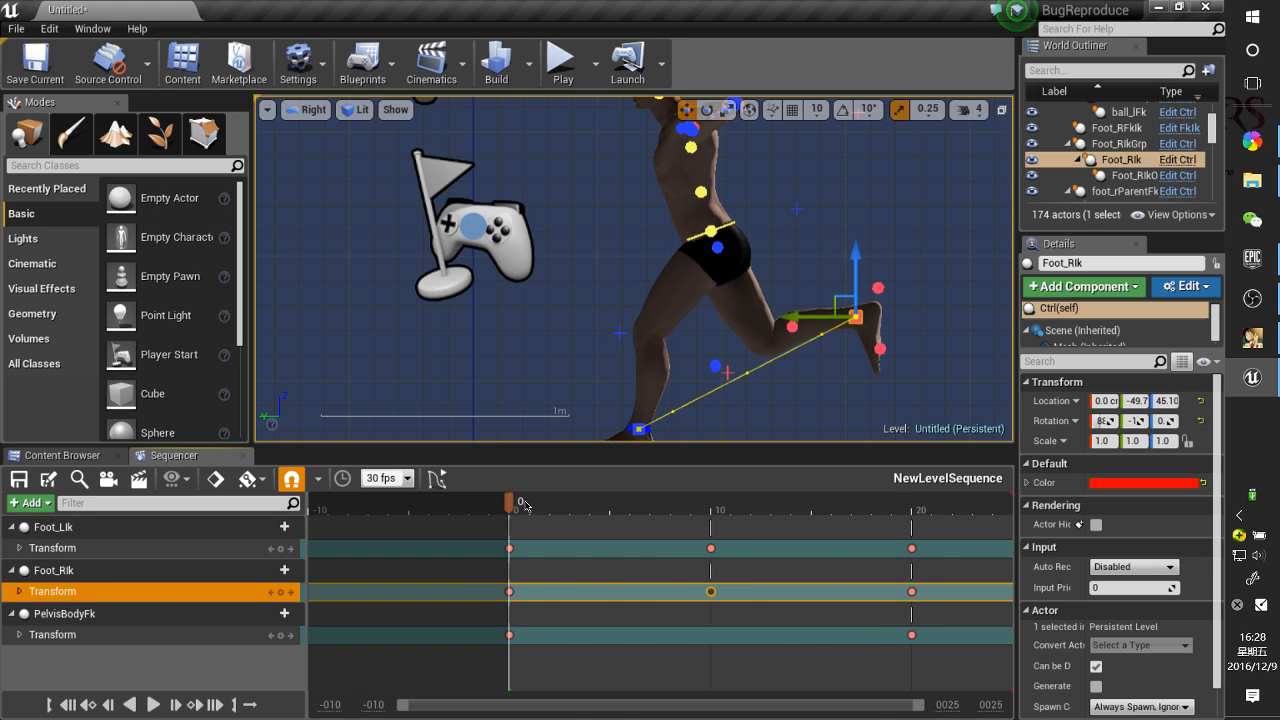
left_click_drag(524, 506, 798, 512)
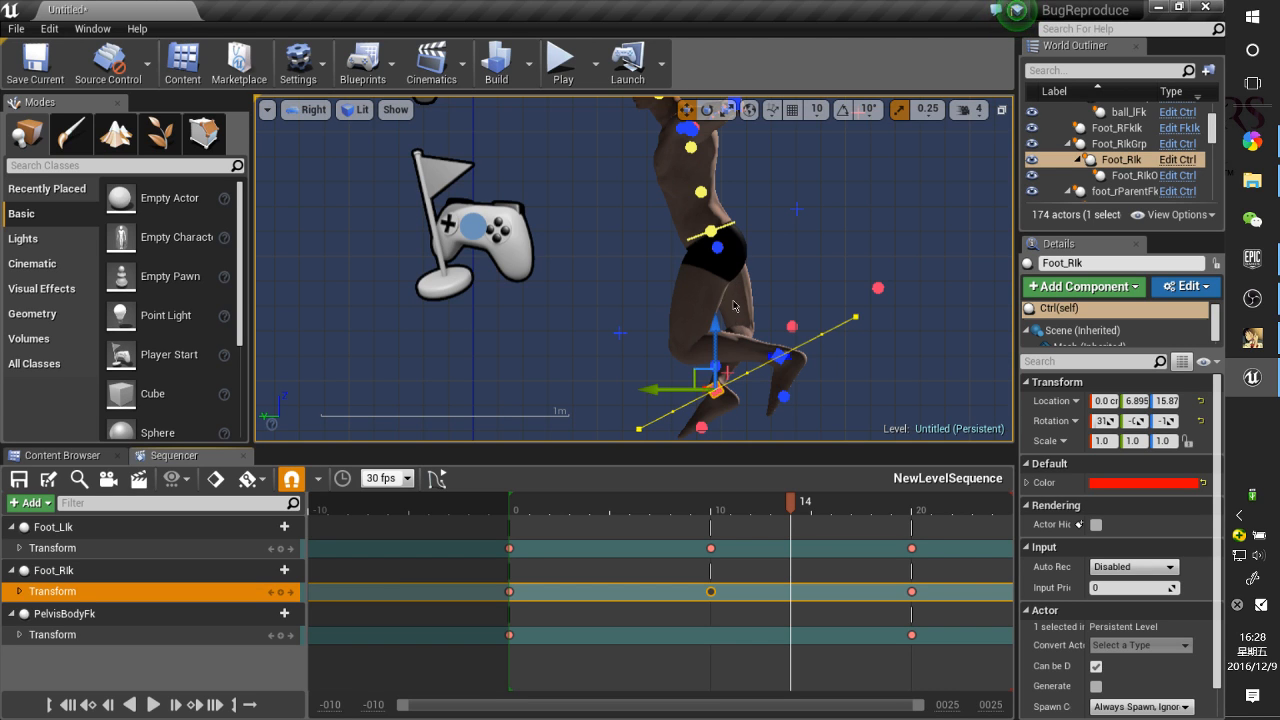
left_click_drag(770, 508, 721, 538)
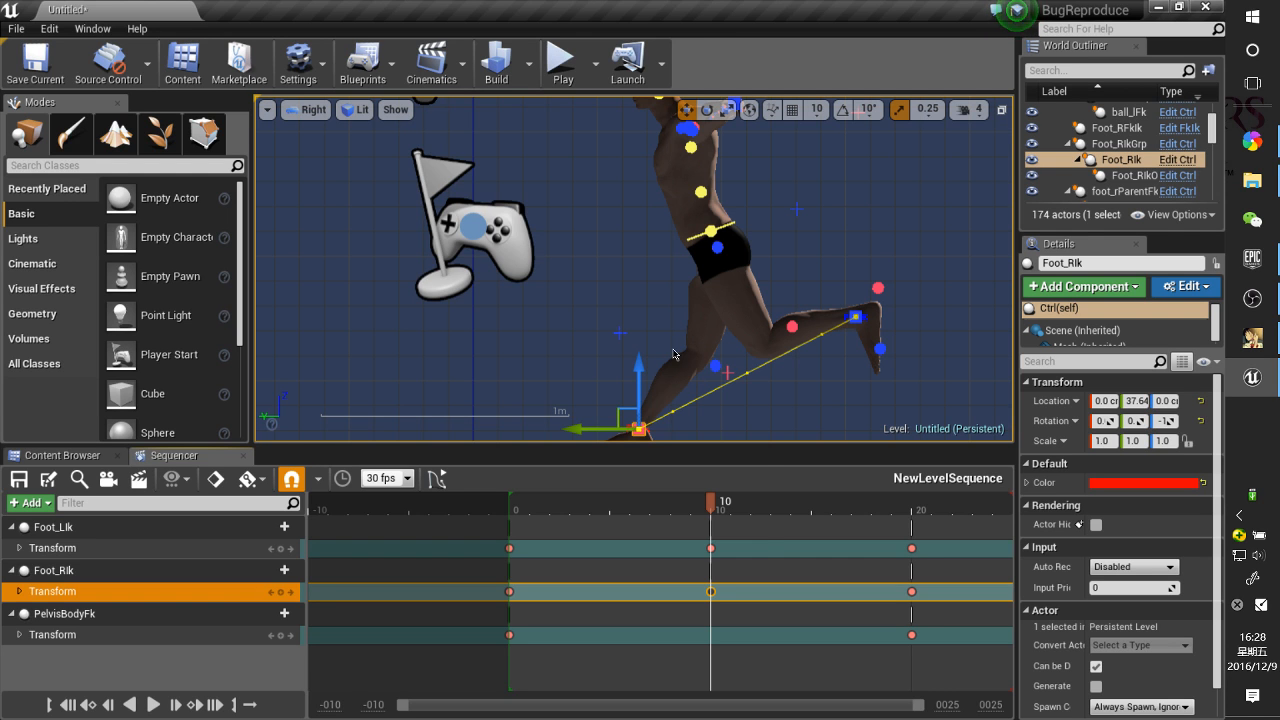
Open the Allright rig tool settings and apply SnapFkIk to the rig at frame 1
left_click_drag(716, 508, 536, 538)
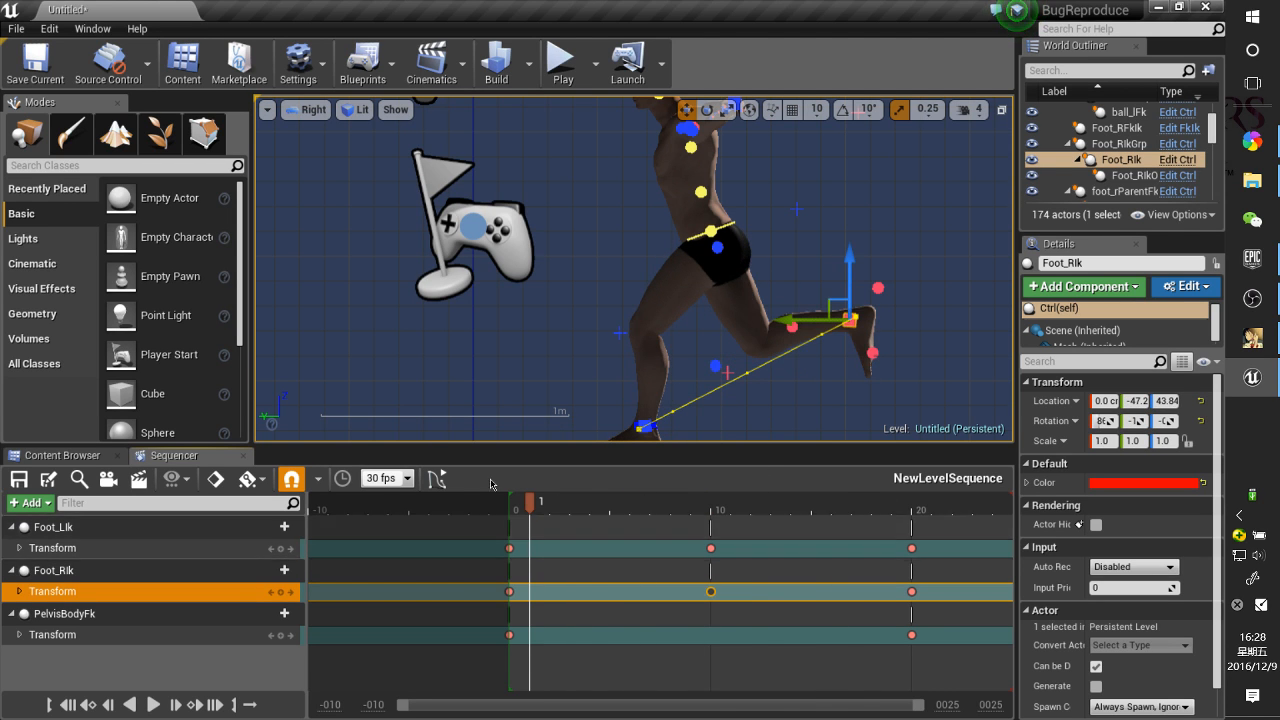
left_click(95, 28)
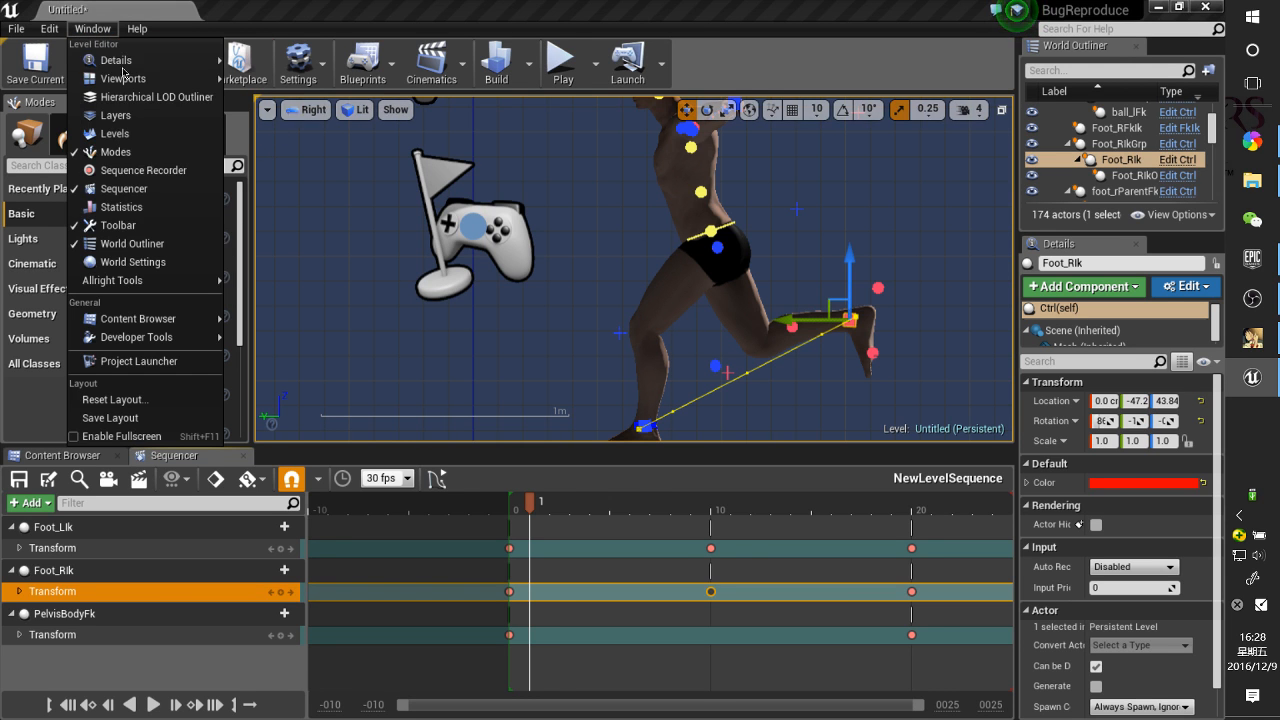
mouse_move(180, 279)
left_click(258, 280)
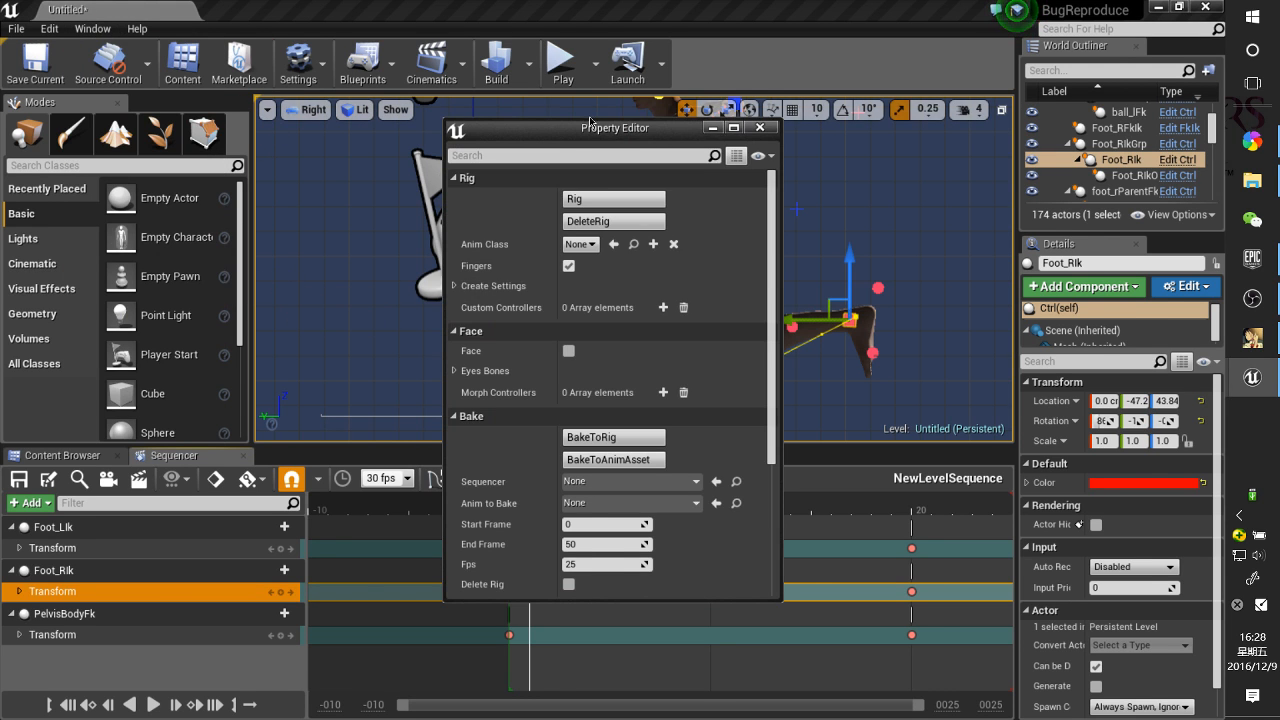
left_click_drag(589, 128, 1029, 104)
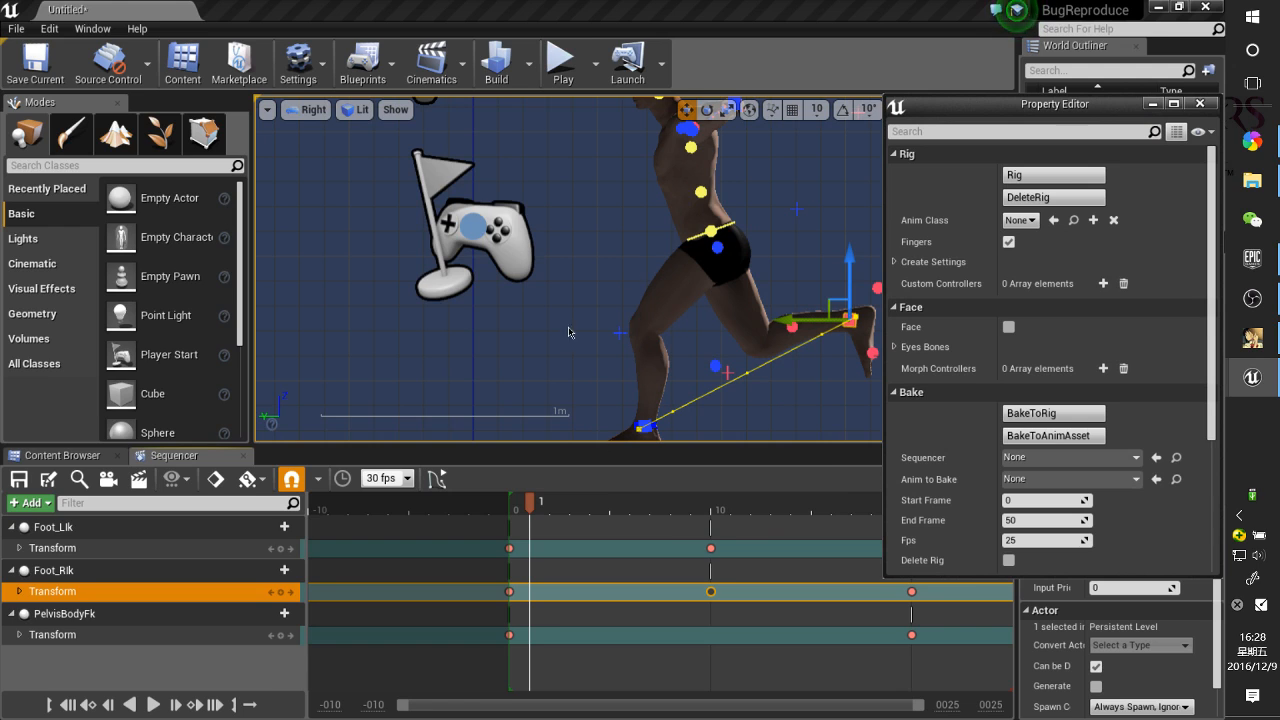
scroll(1093, 458, "down", 3)
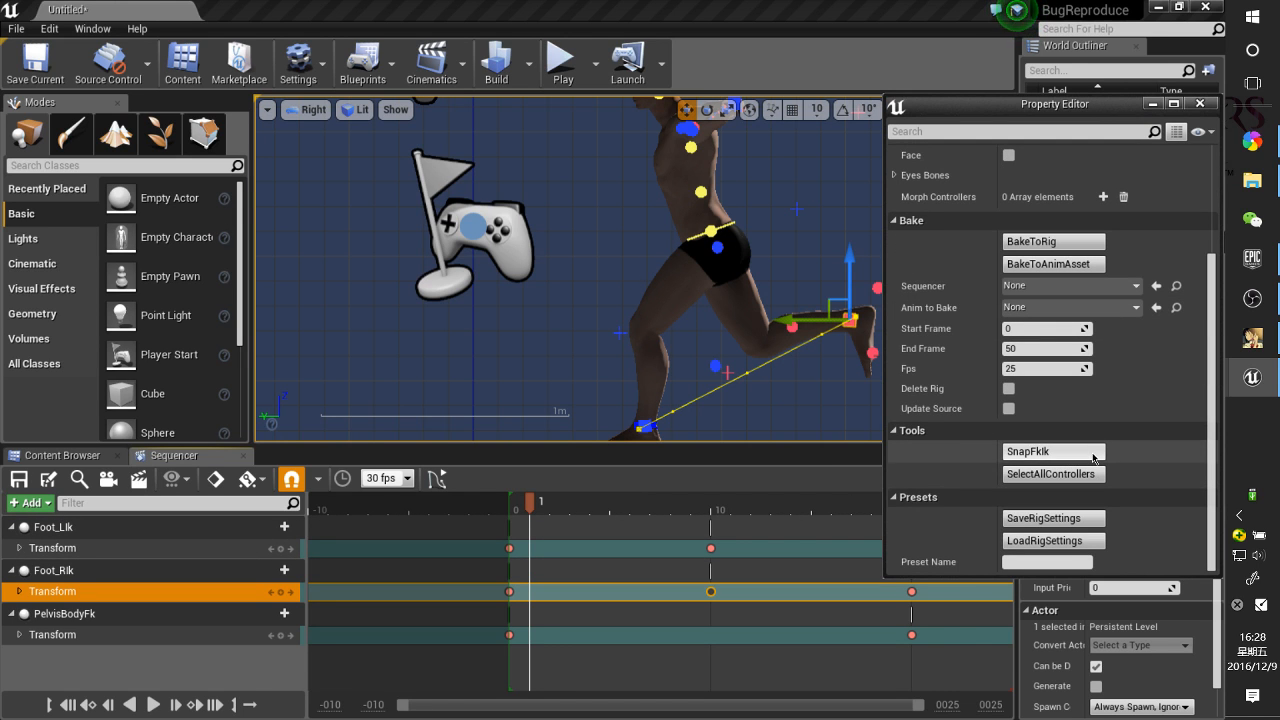
left_click(1093, 458)
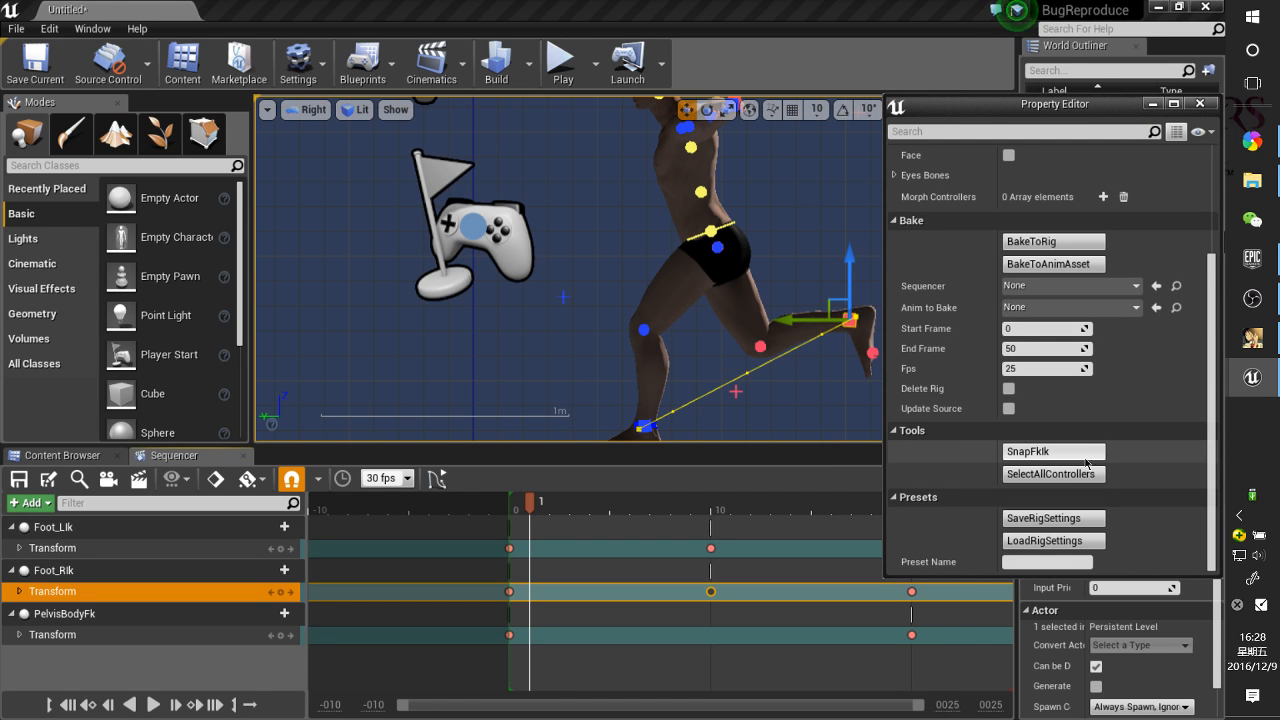
Select all rig controllers and key their transforms at frame 1
left_click(545, 505)
left_click_drag(545, 505, 531, 505)
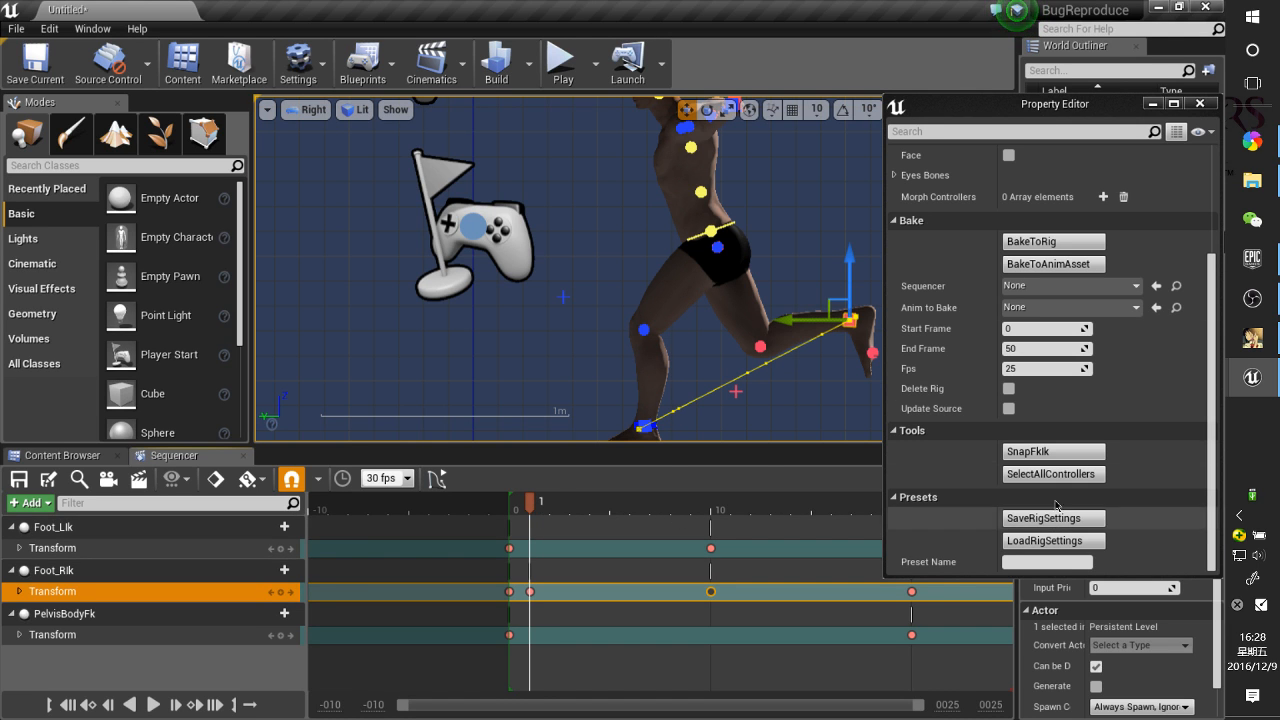
left_click(1088, 478)
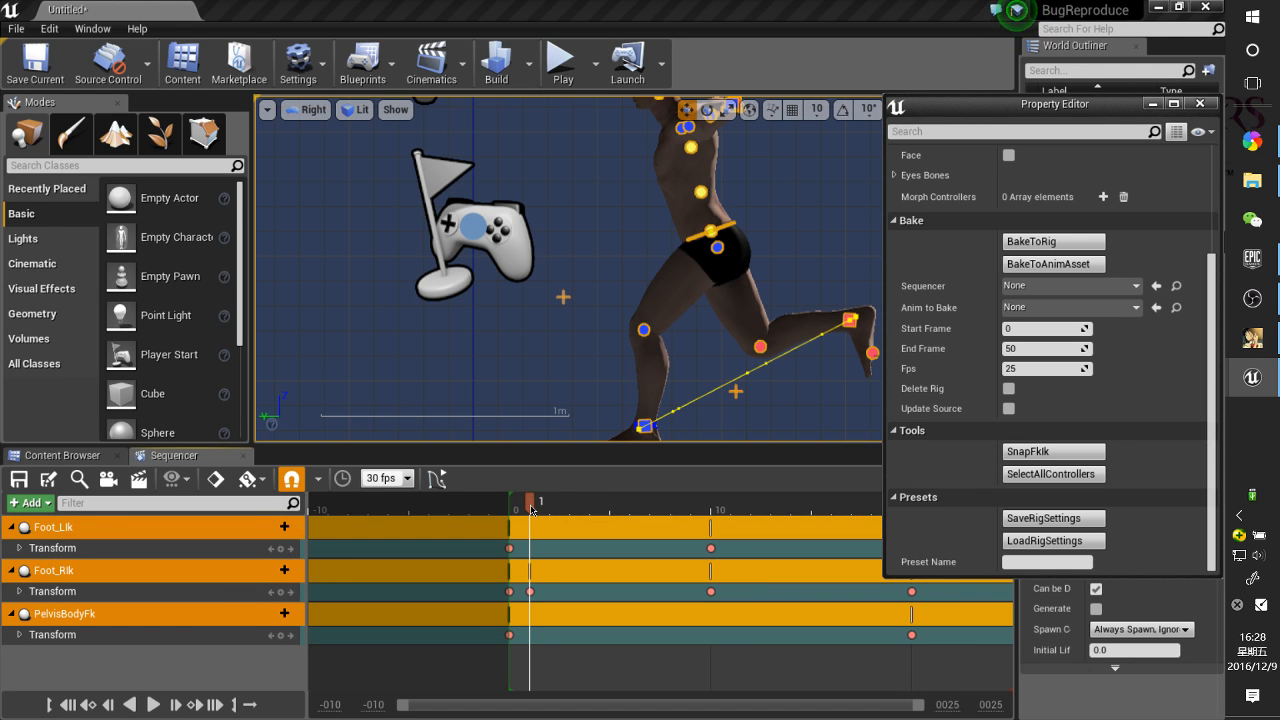
mouse_move(532, 510)
left_mouse_down()
mouse_move(547, 510)
mouse_move(516, 507)
mouse_move(549, 508)
left_mouse_up()
key("s")
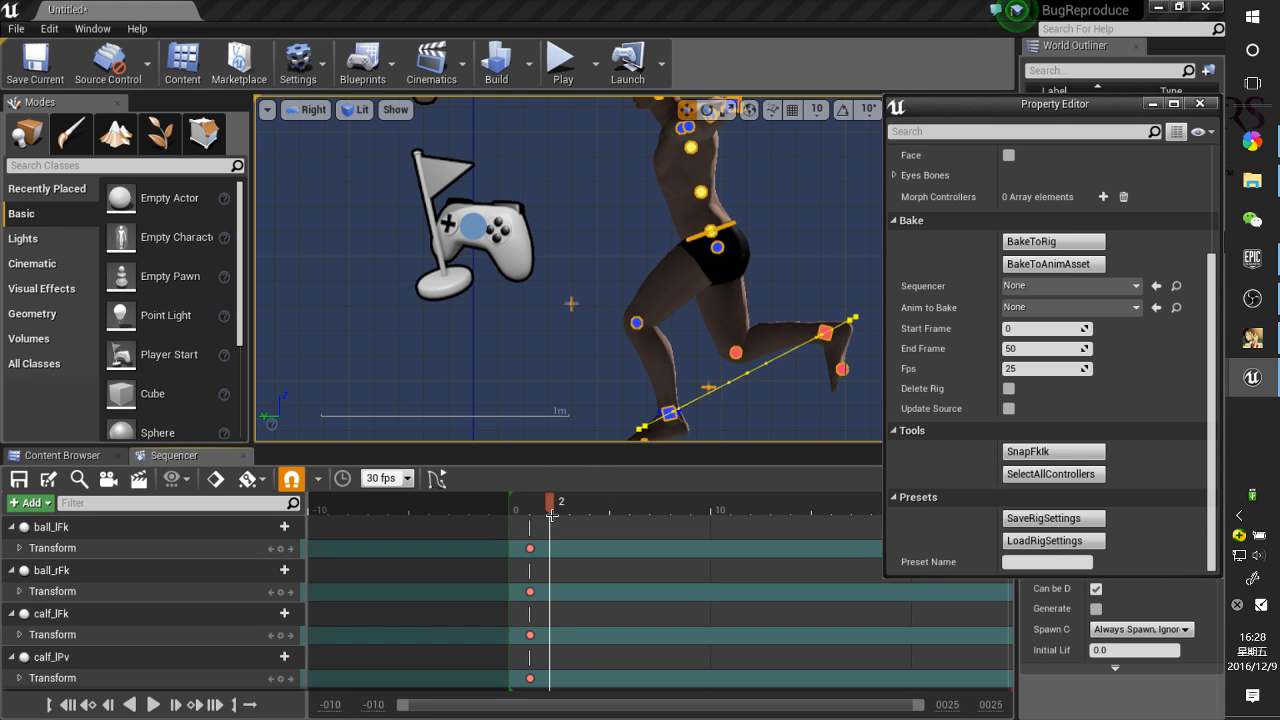
Apply SnapFkIk at frame 2, key all controllers there and advance to frame 3
mouse_move(548, 510)
left_mouse_down()
mouse_move(515, 507)
mouse_move(571, 507)
mouse_move(551, 507)
left_mouse_up()
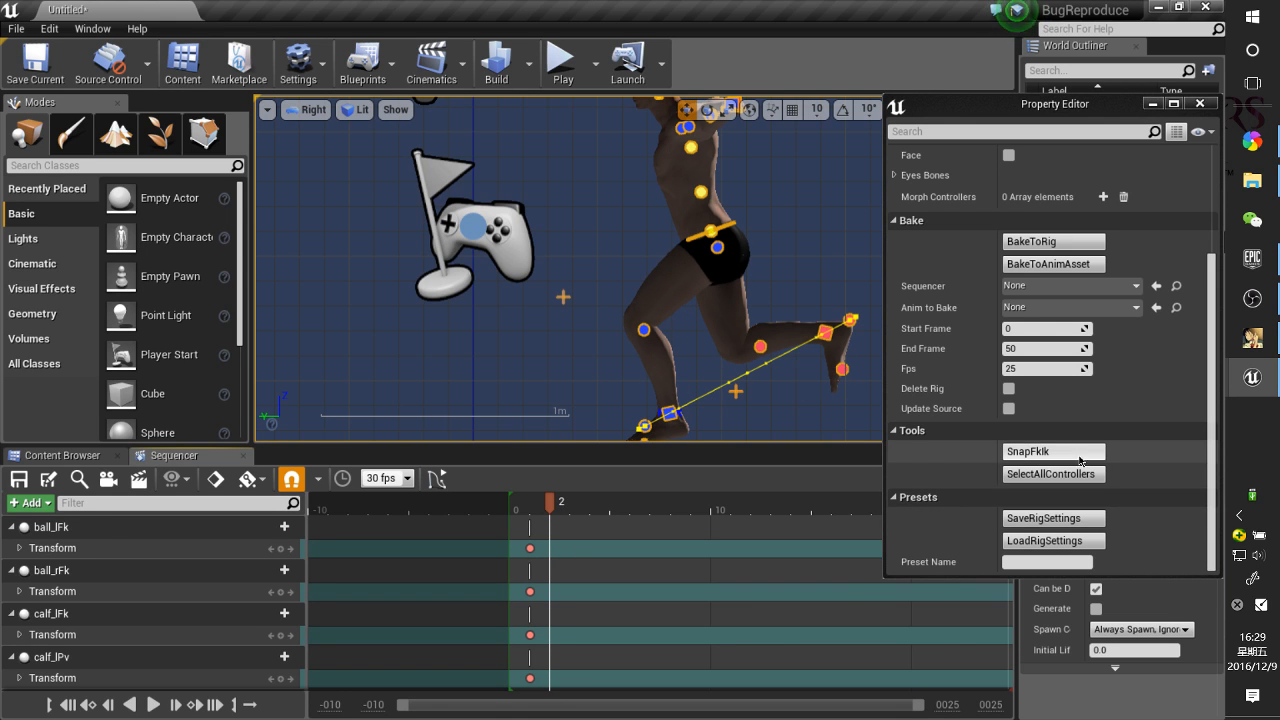
key("s")
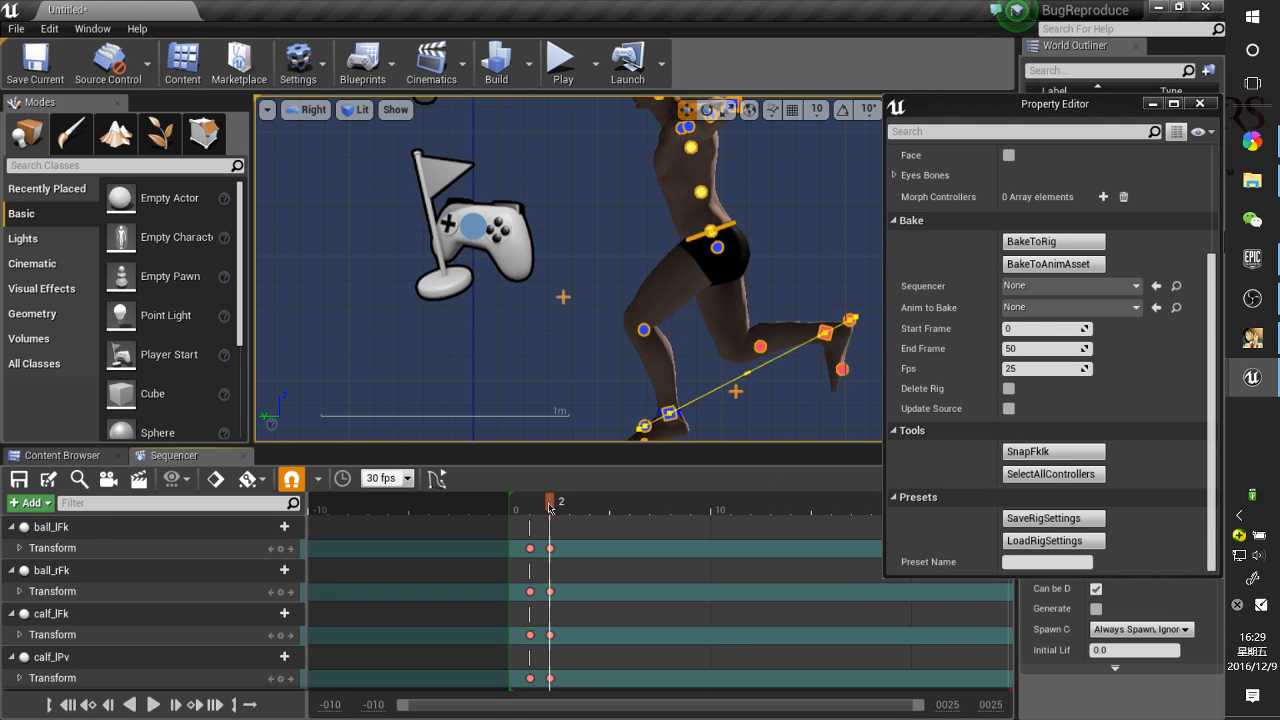
left_click_drag(549, 508, 569, 508)
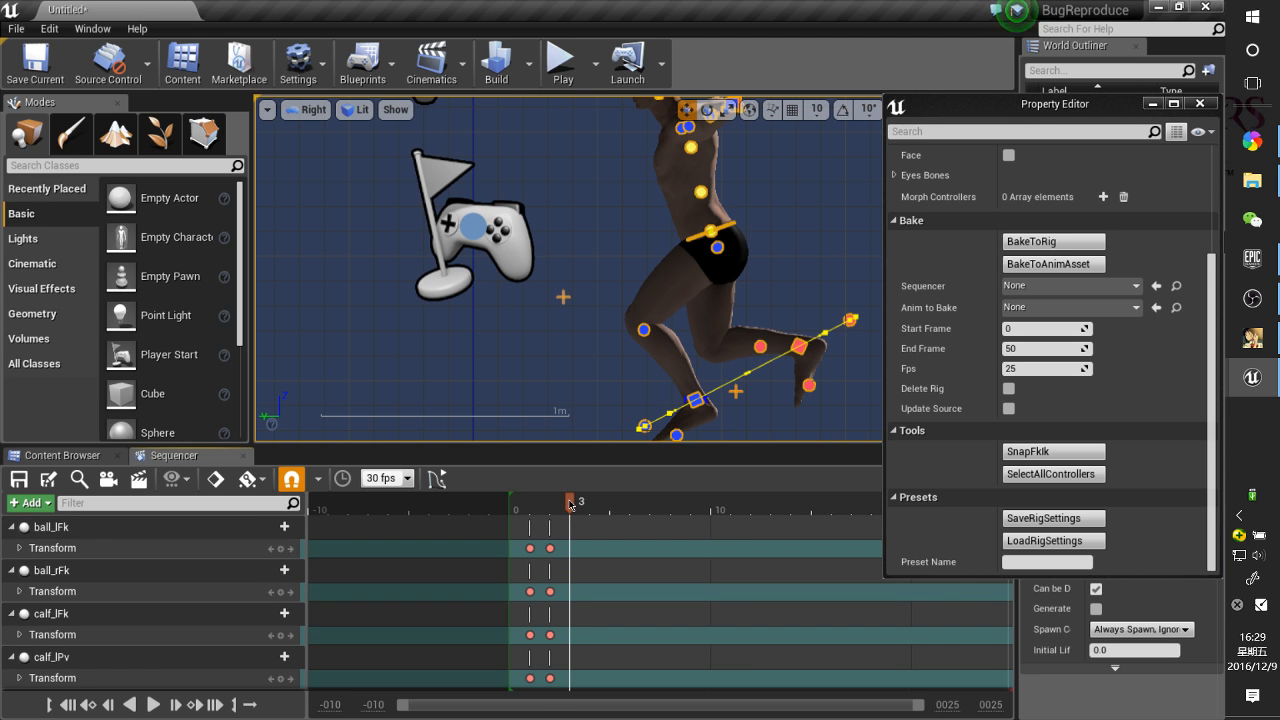
Move the left foot IK controller down and back up at frame 3 to test the leg, and close the rig's property window
mouse_move(571, 505)
left_mouse_down()
mouse_move(549, 506)
mouse_move(570, 507)
left_mouse_up()
left_click_drag(573, 504, 572, 540)
left_click(694, 399)
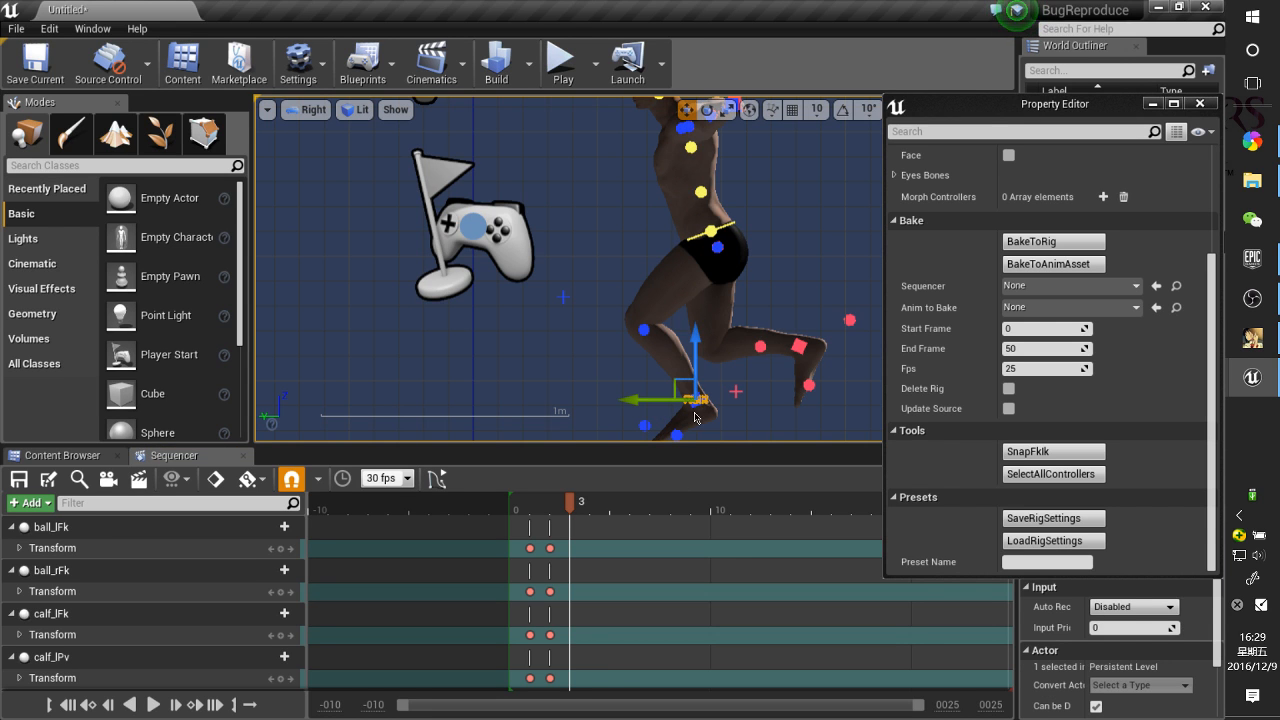
left_click_drag(696, 338, 703, 379)
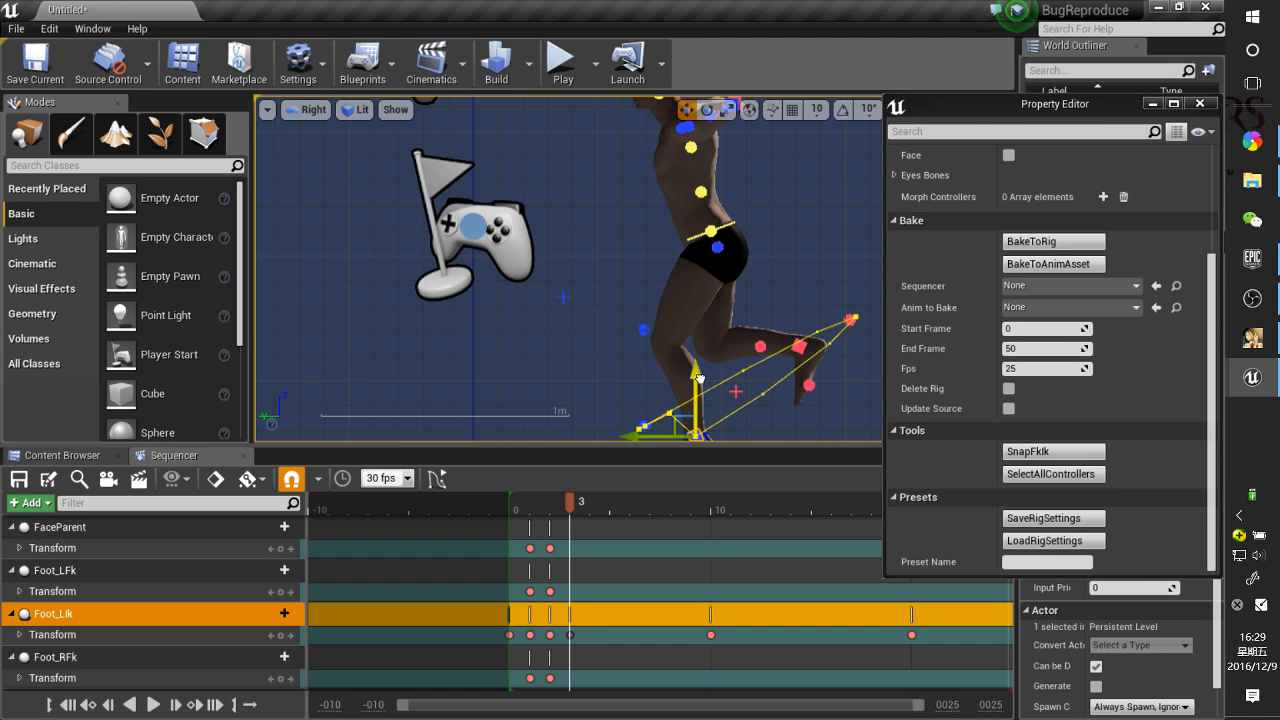
left_click_drag(699, 378, 698, 341)
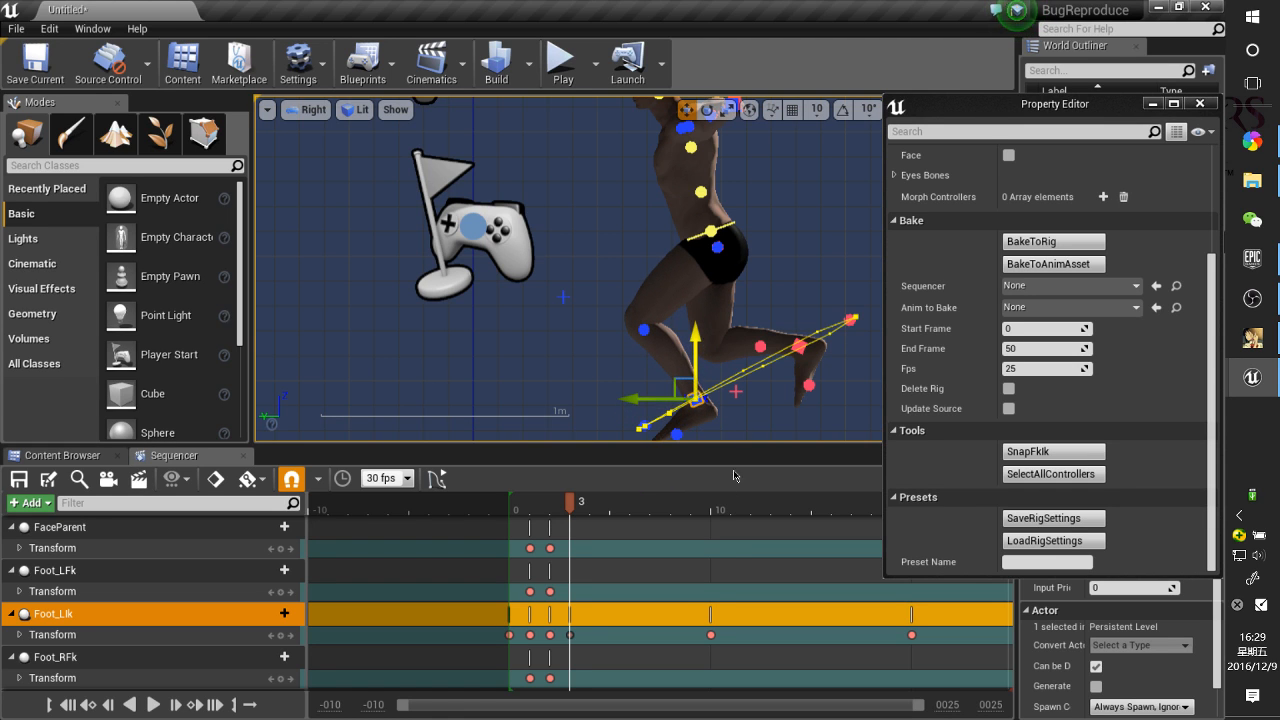
left_click(1200, 104)
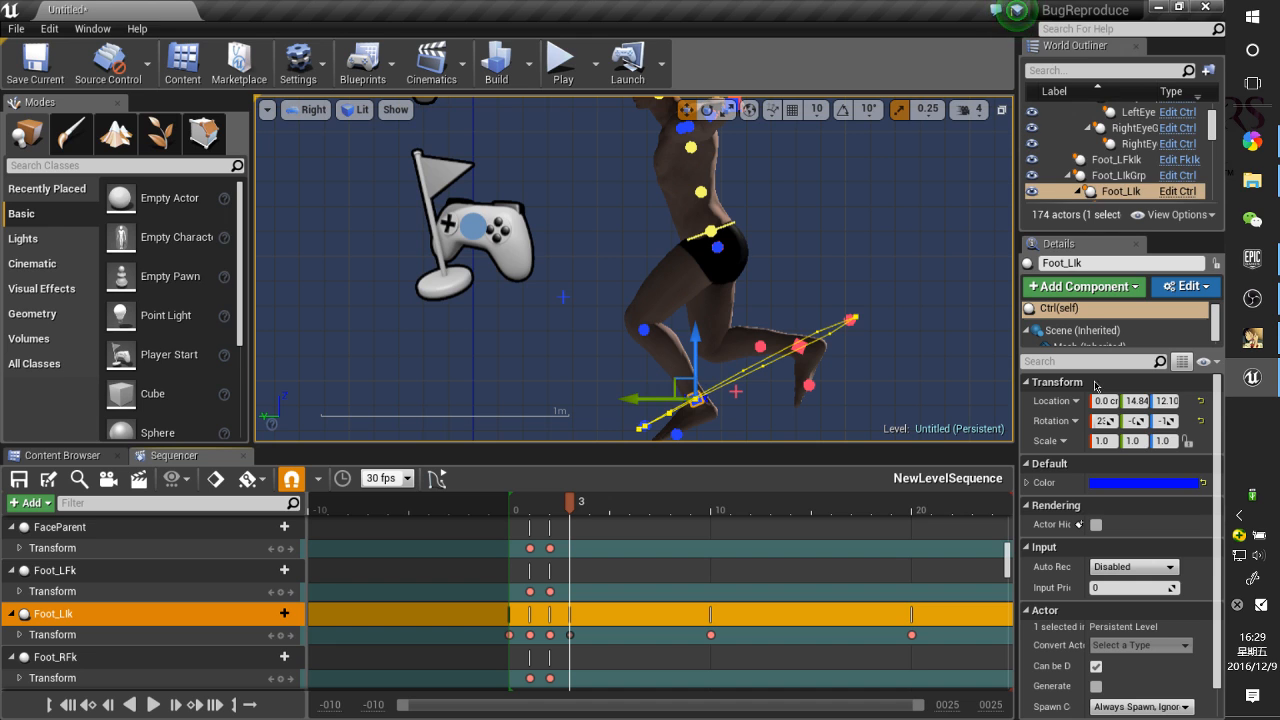
Switch to the browser's AllrightRig documentation page and briefly play the Allright Rig Beta 1.2 video
left_click(1252, 141)
scroll(622, 312, "up", 8)
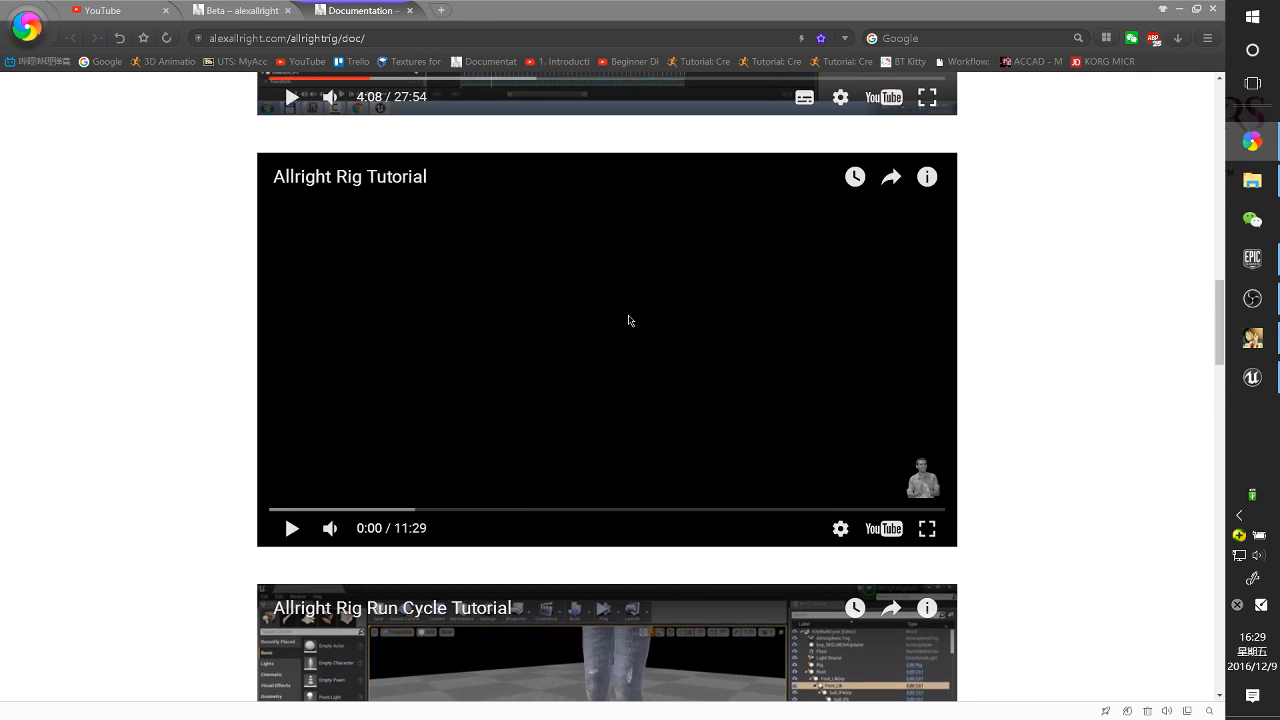
scroll(583, 357, "up", 6)
scroll(291, 598, "down", 1)
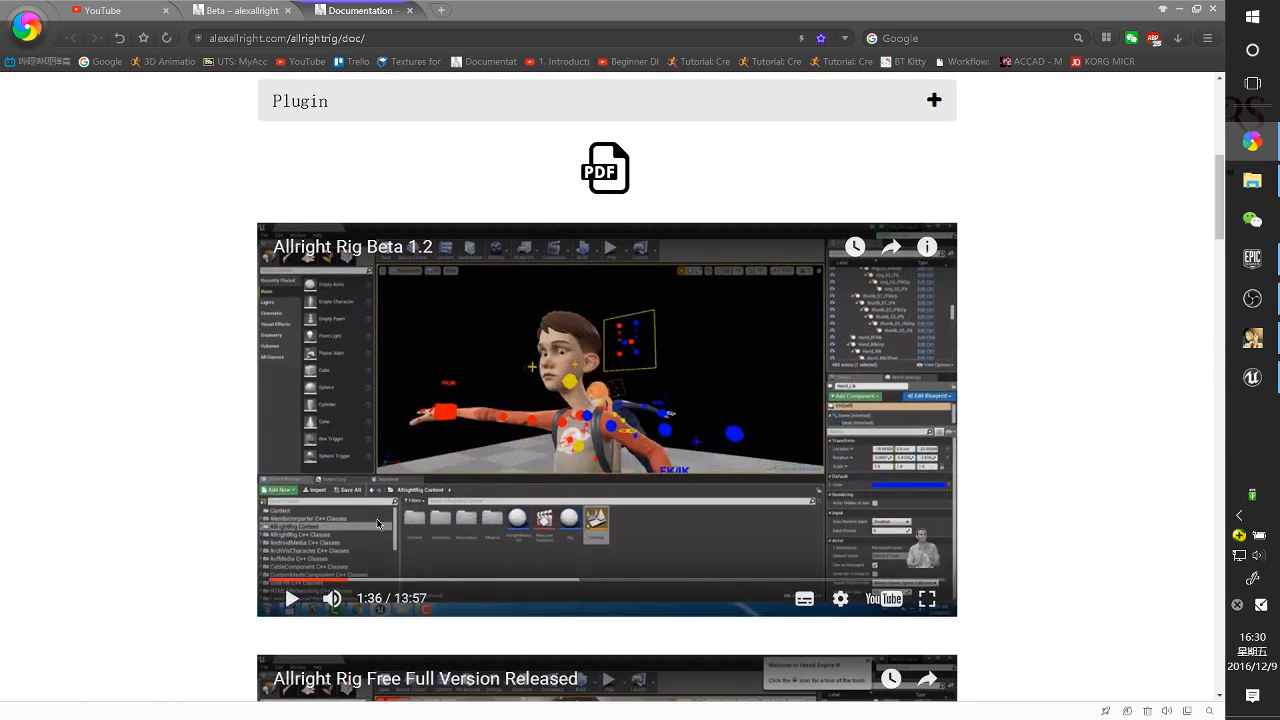
left_click(291, 598)
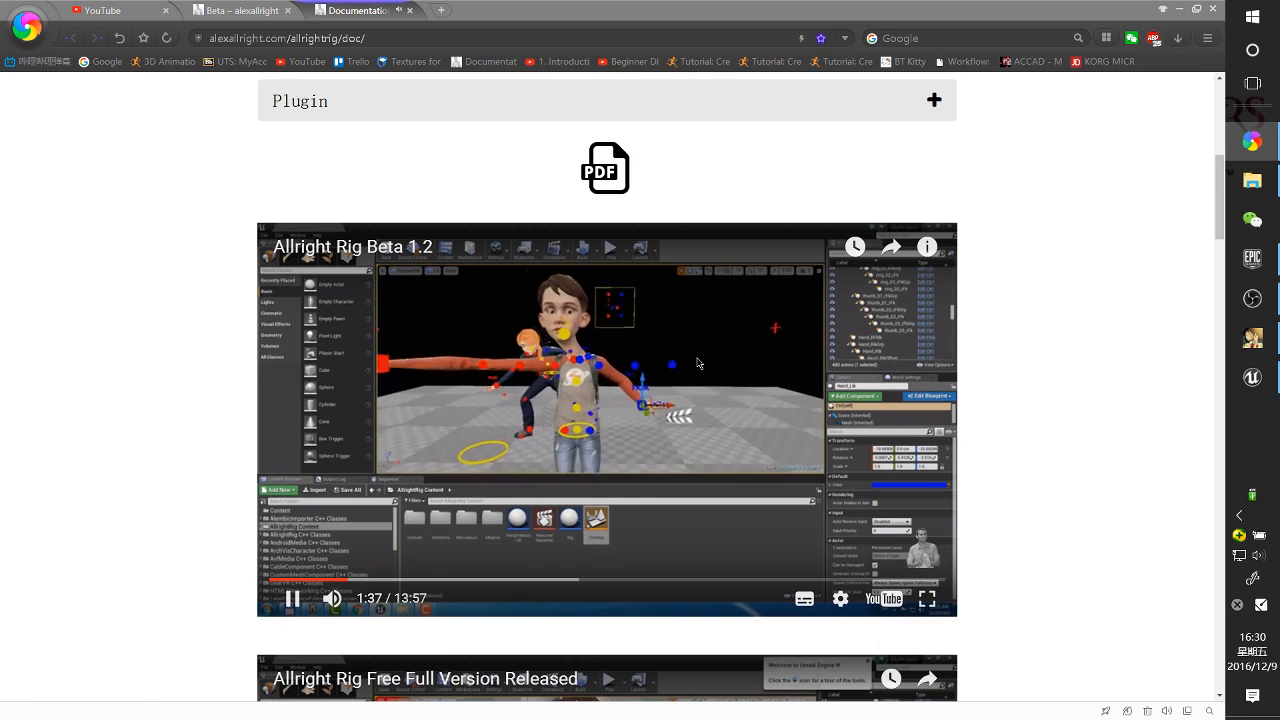
left_click(289, 600)
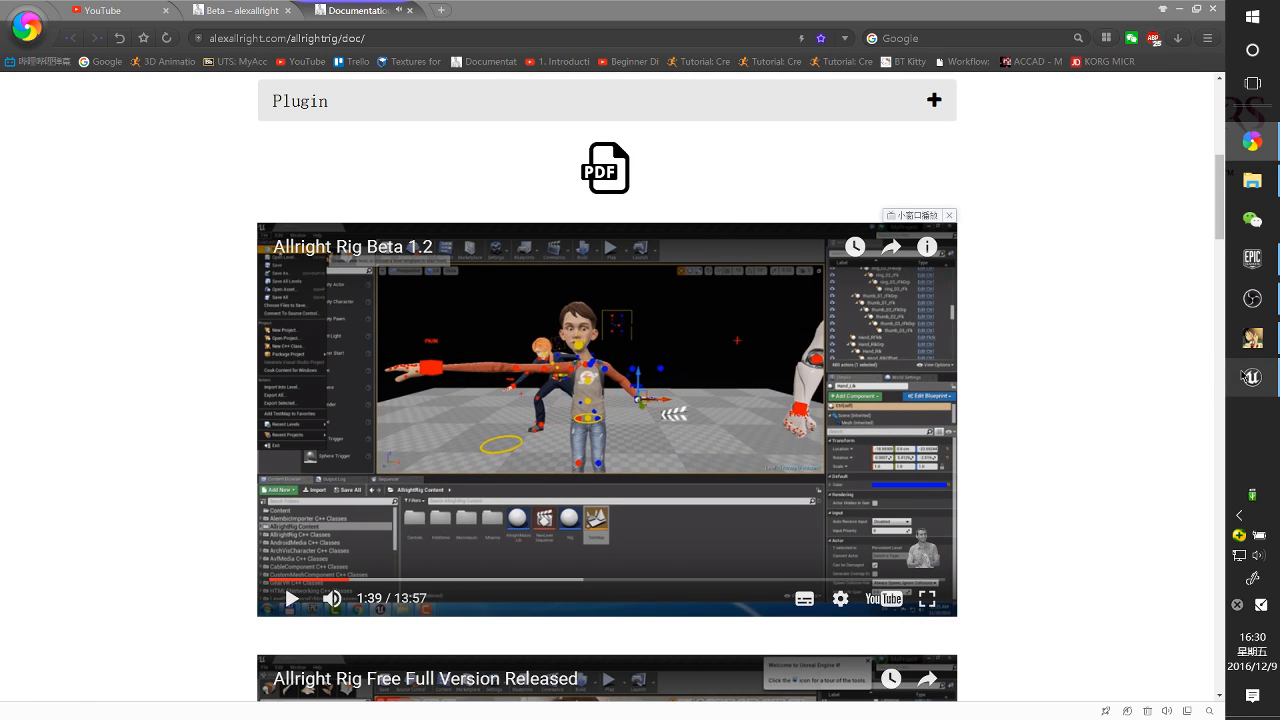
Return to Unreal Editor and examine the keyed controller tracks in the Sequencer
left_click(1252, 377)
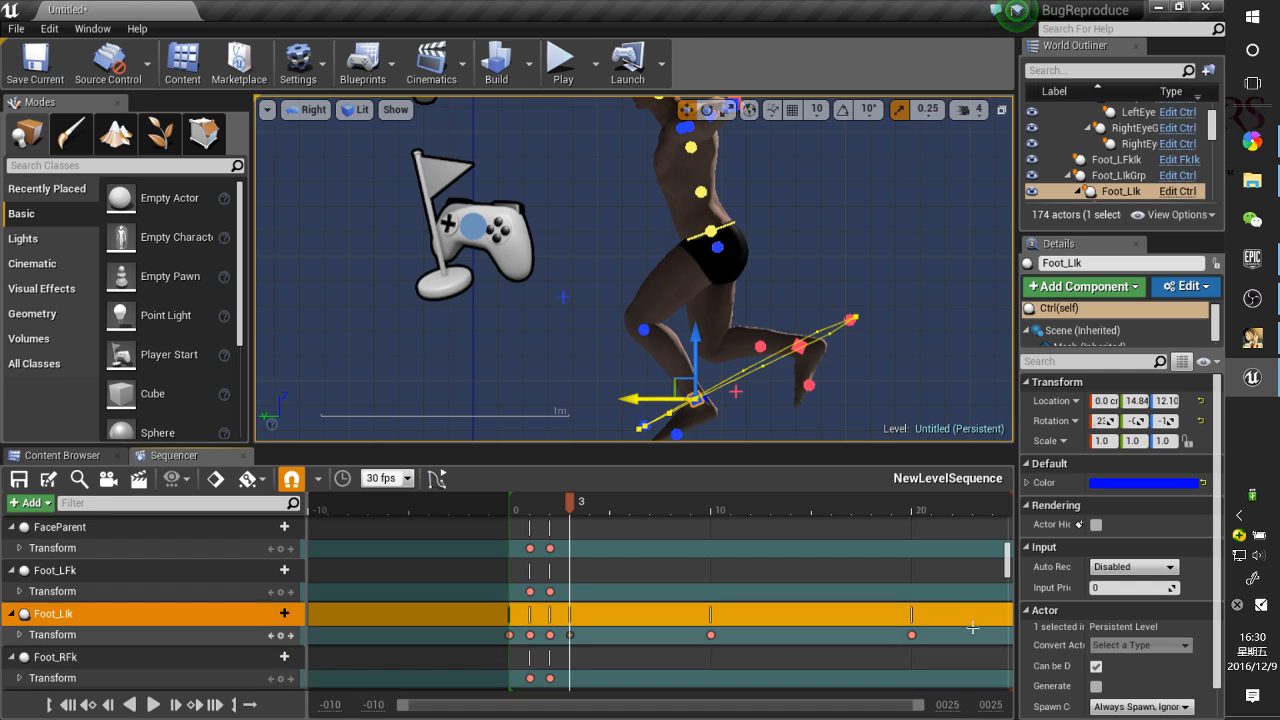
mouse_move(1007, 568)
left_mouse_down()
mouse_move(1007, 588)
mouse_move(1007, 546)
left_mouse_up()
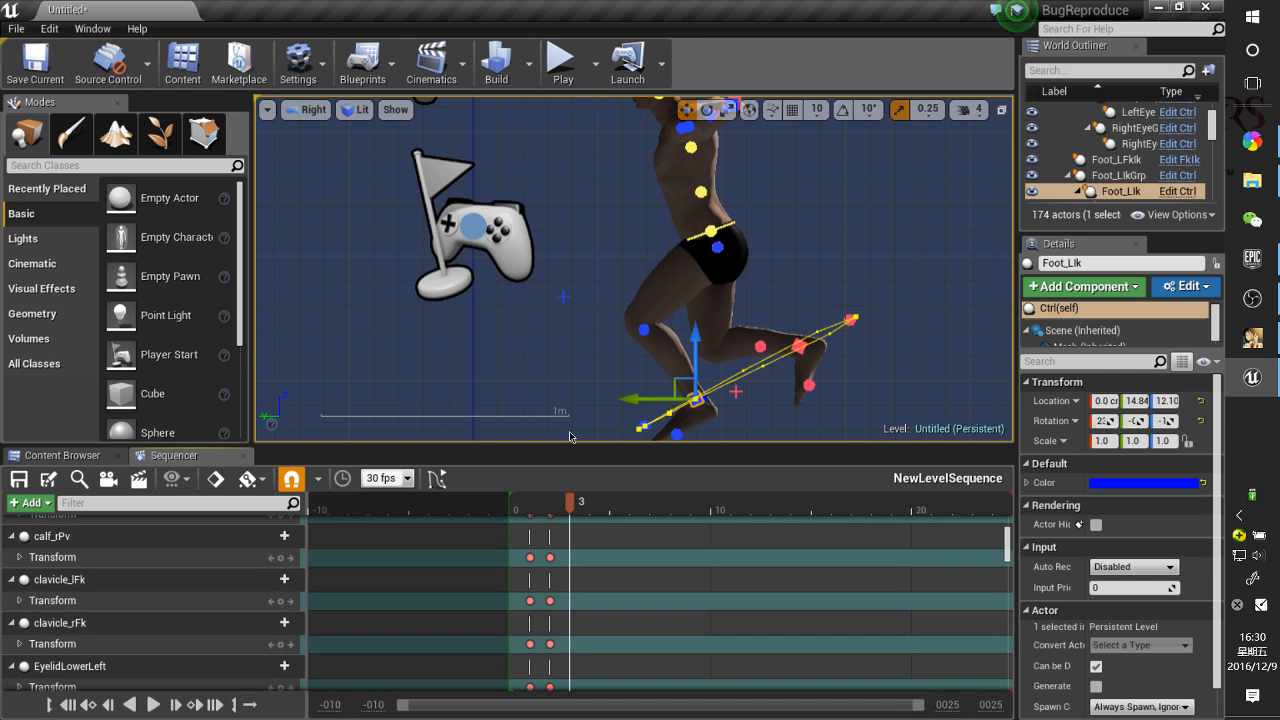